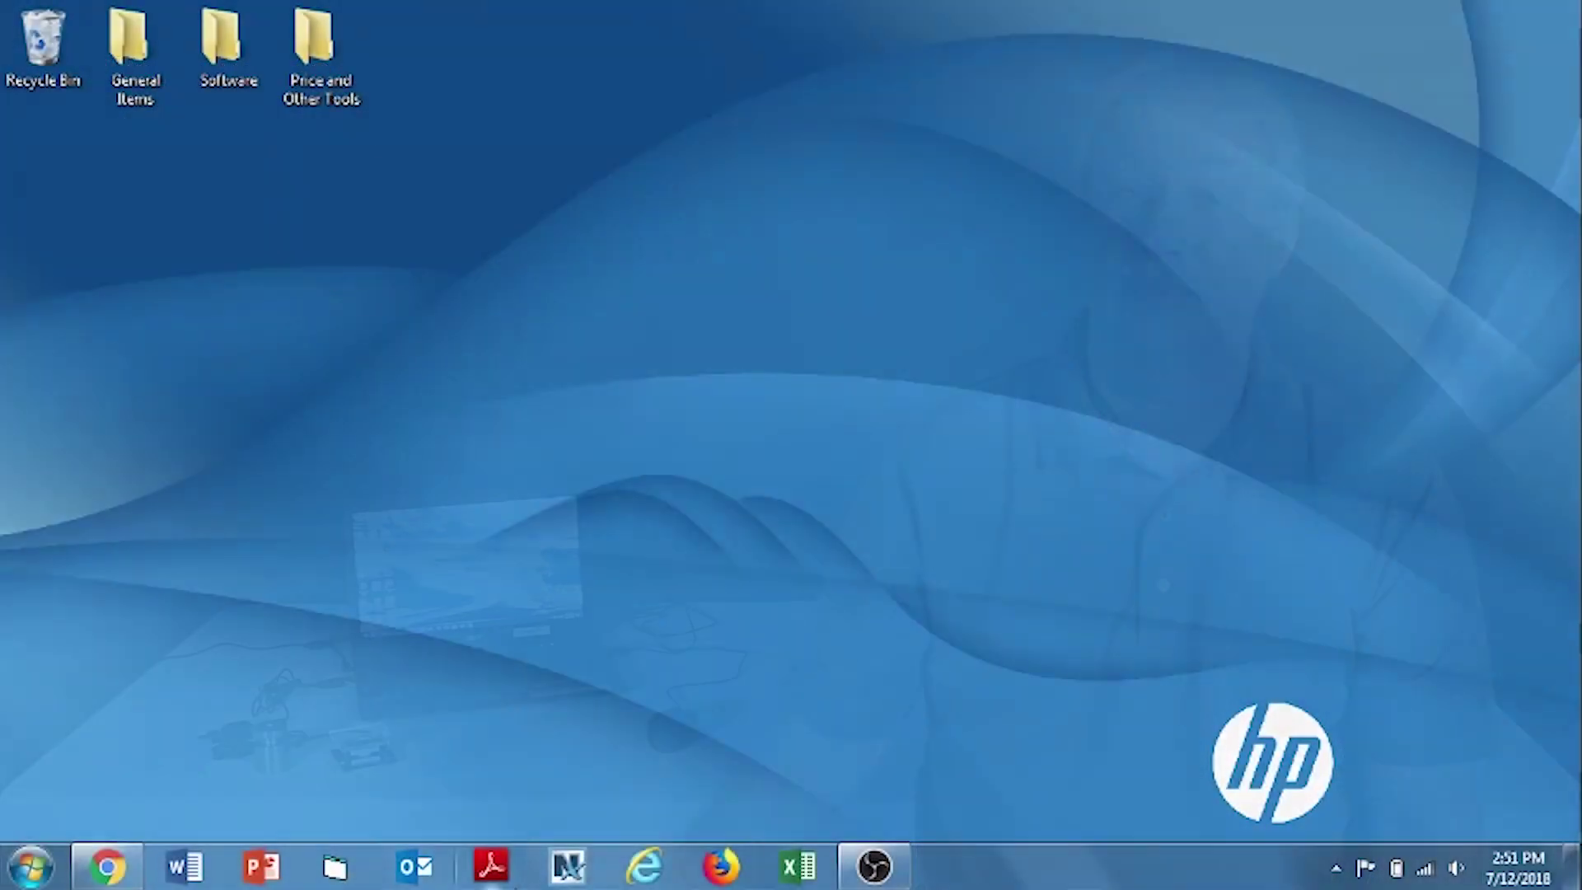
# Step: Restore Chrome showing the Interface DIG-USB USB Output Module product page
pyautogui.click(107, 866)
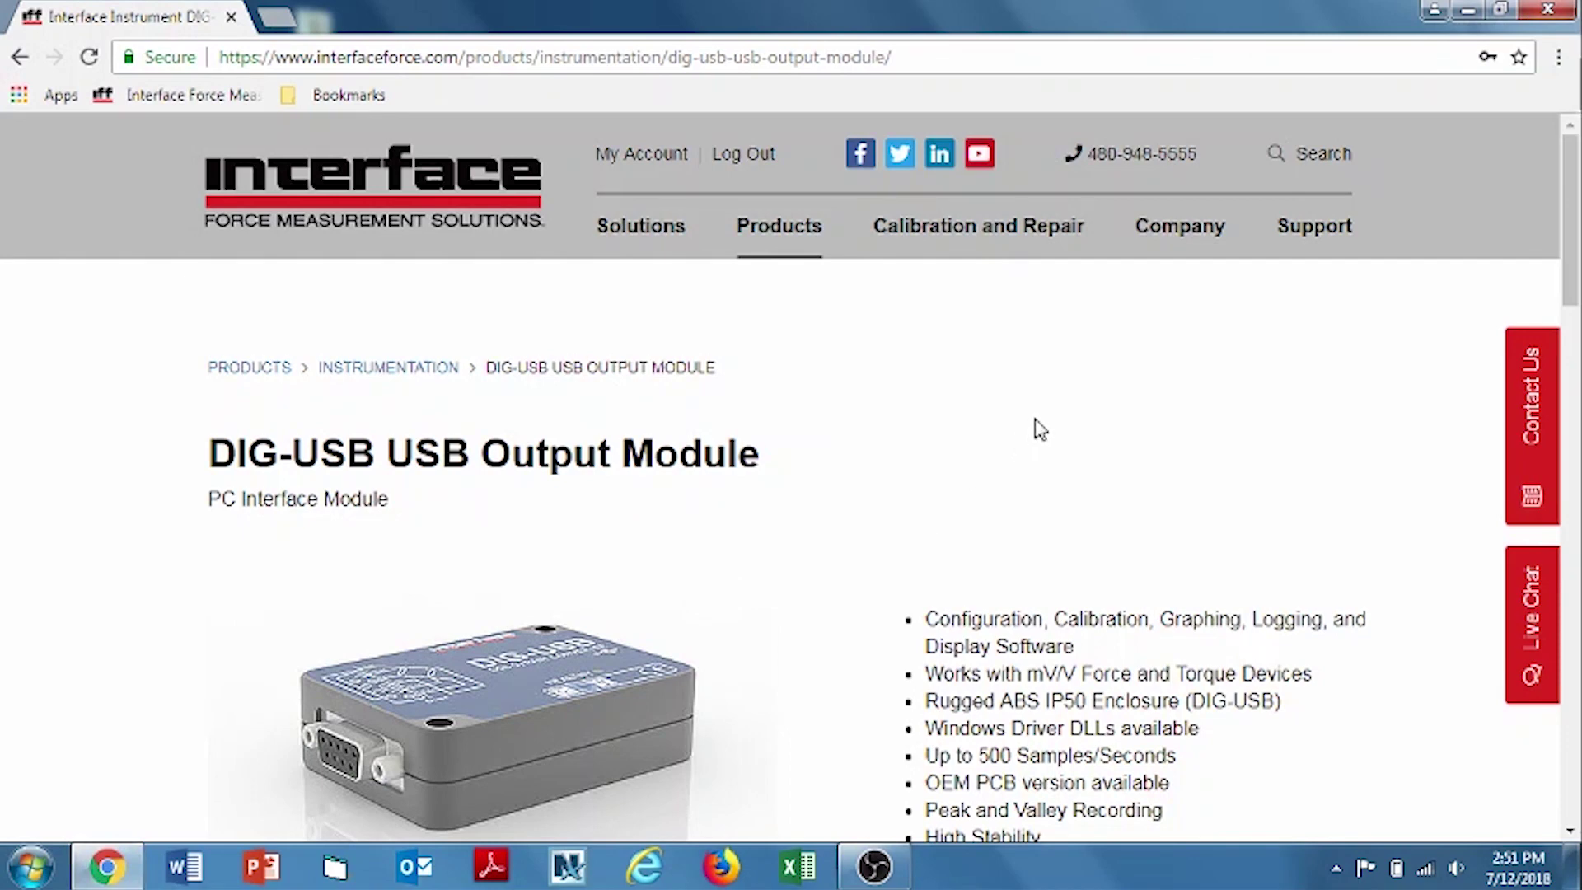
# Step: Download DIG-USB-DCSUSB-software.zip (11.0 MB) using the product page's red Software icon
pyautogui.scroll(-3, 1039, 429)
pyautogui.scroll(2, 1038, 428)
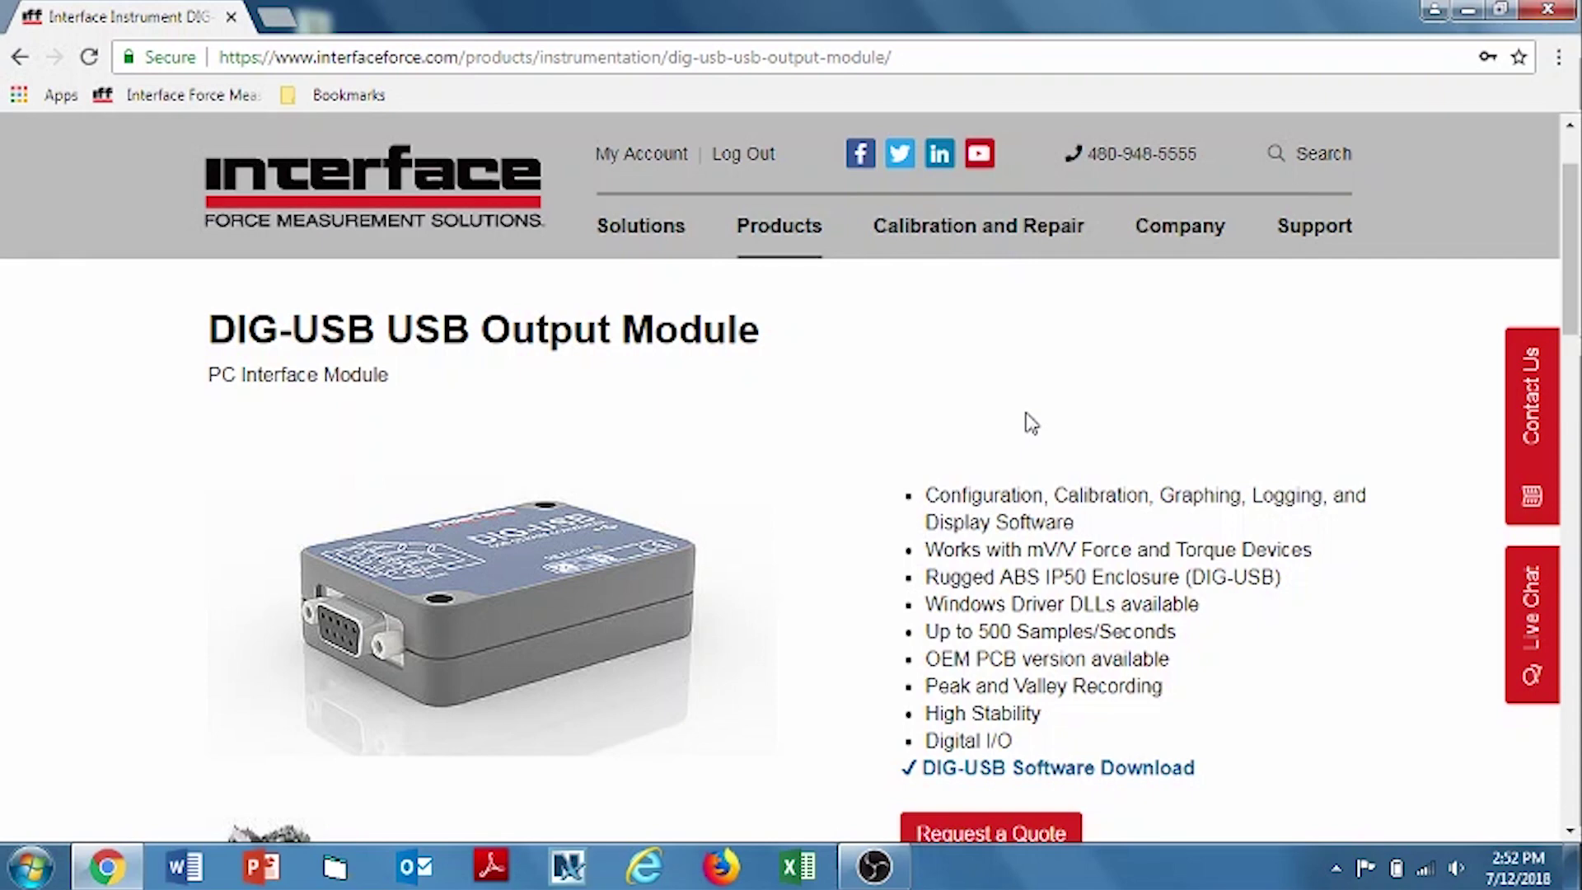
pyautogui.scroll(-5, 1031, 423)
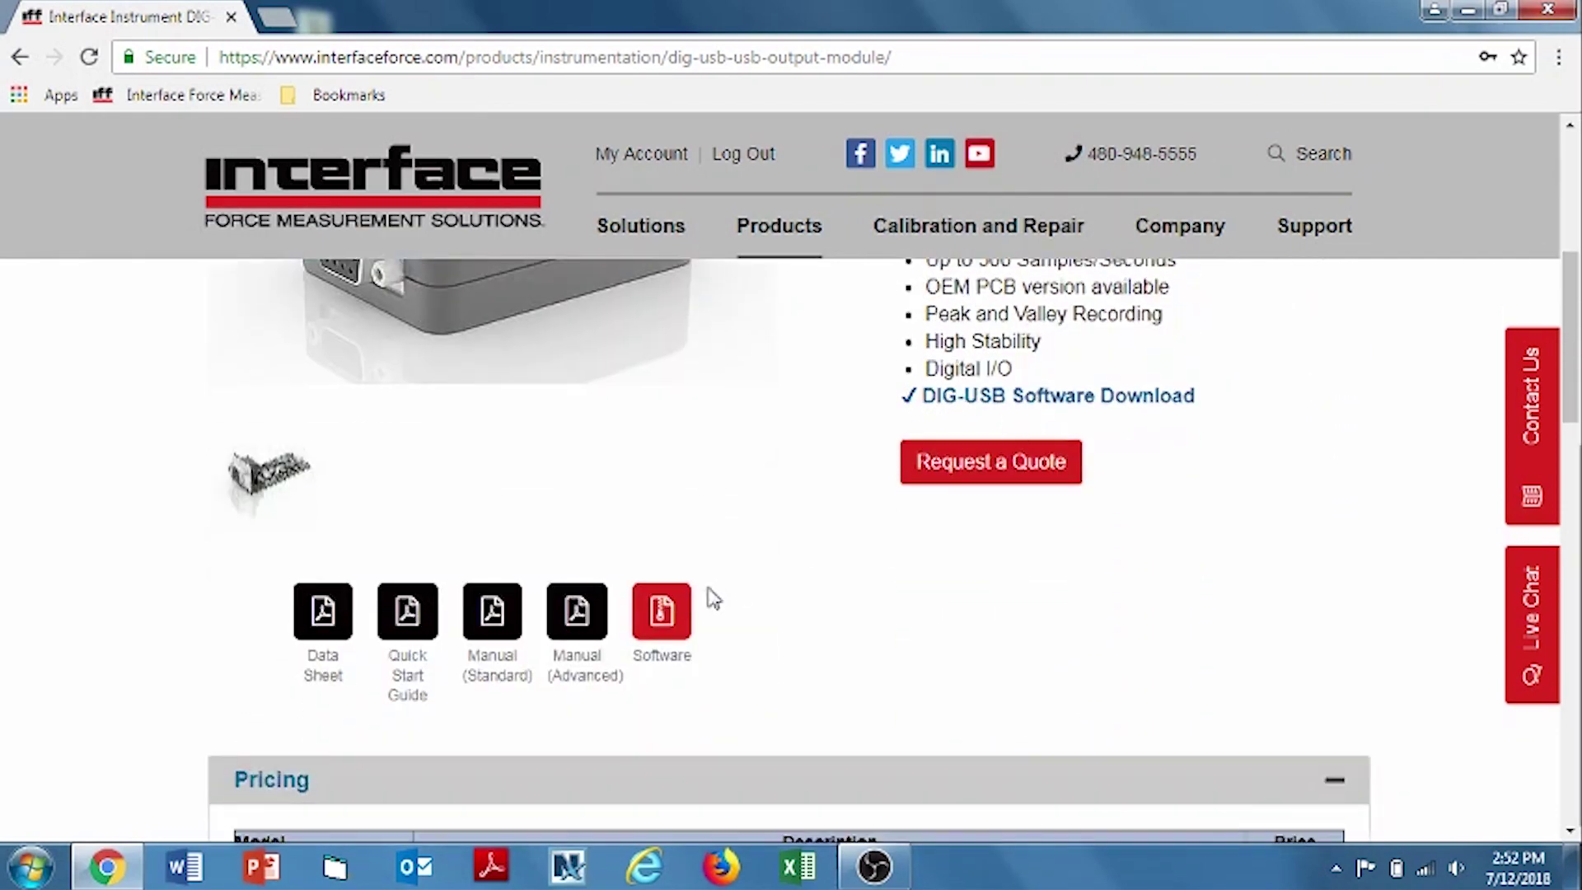
pyautogui.click(662, 630)
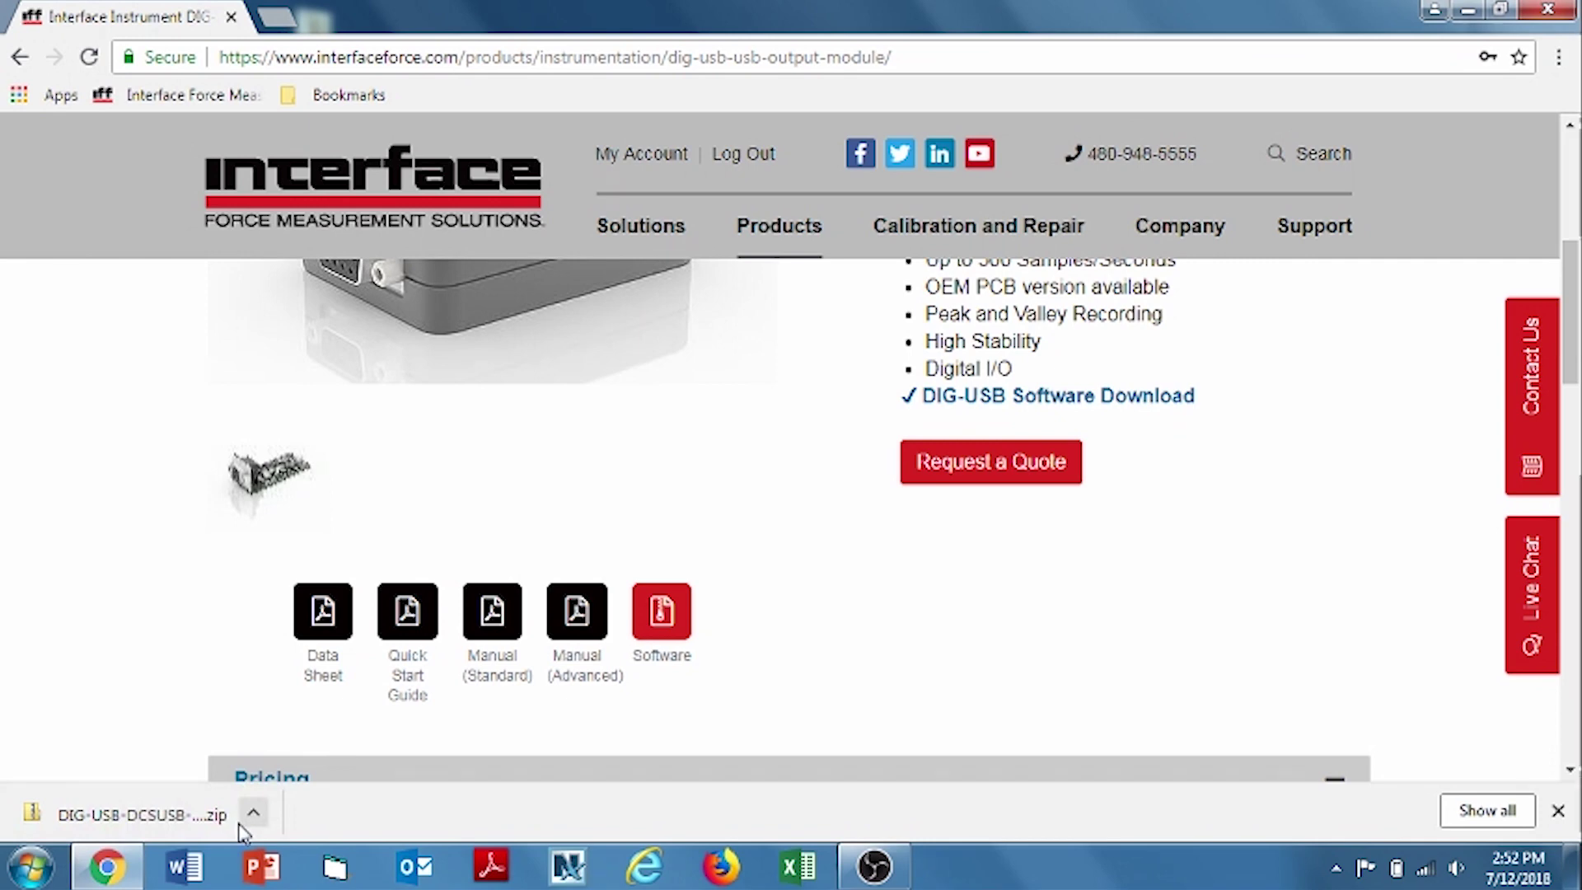
# Step: Extract the downloaded zip into the DIG-USB-DCSUSB-software (2) folder in Downloads
pyautogui.click(216, 816)
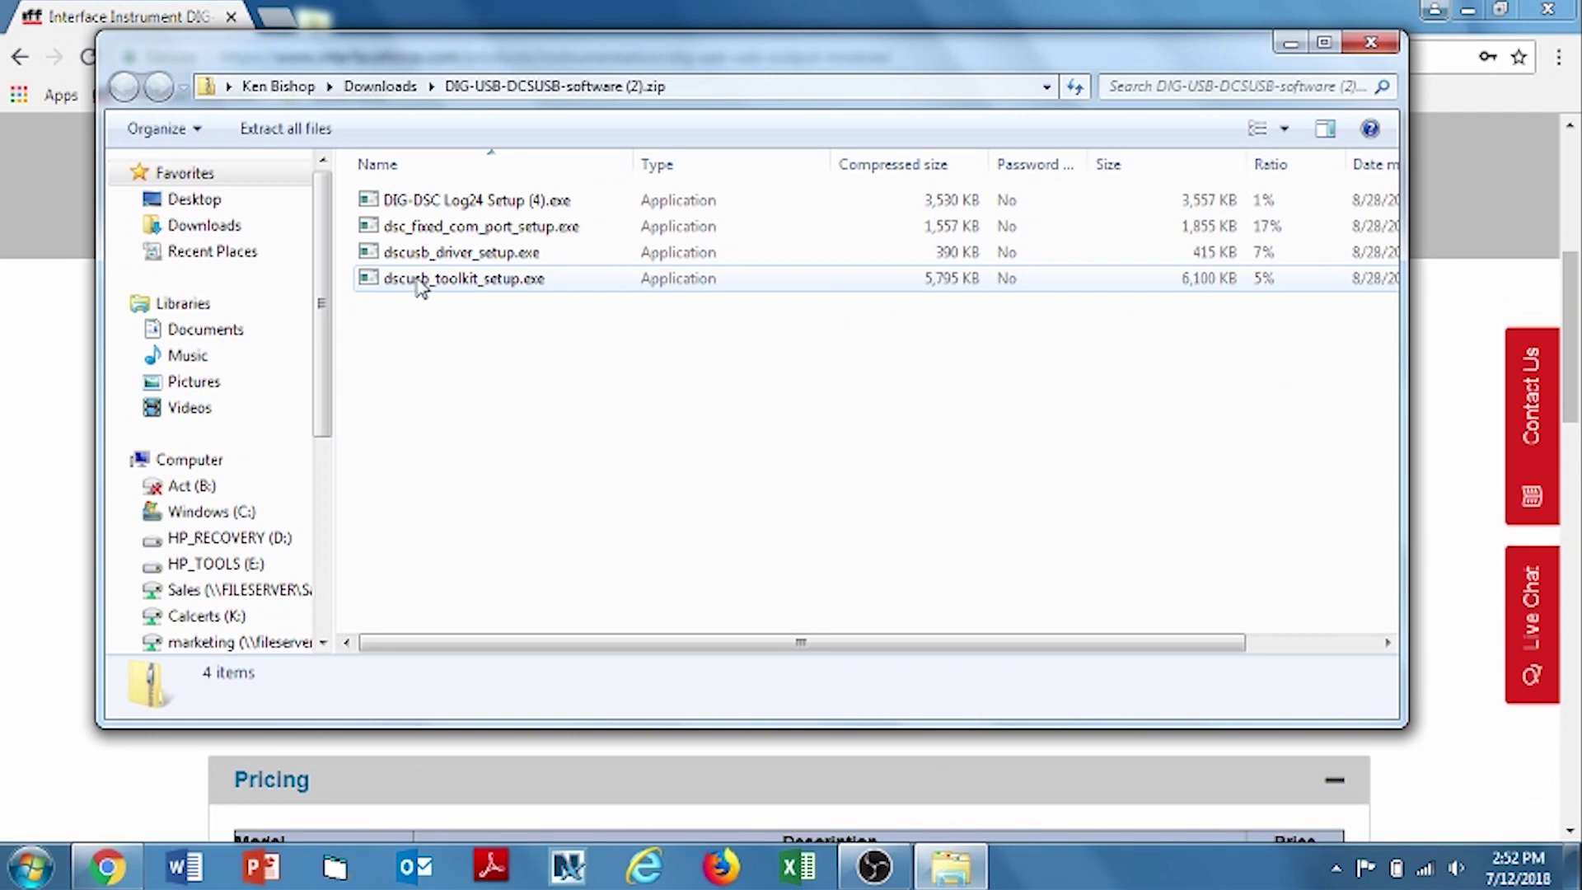
pyautogui.doubleClick(420, 284)
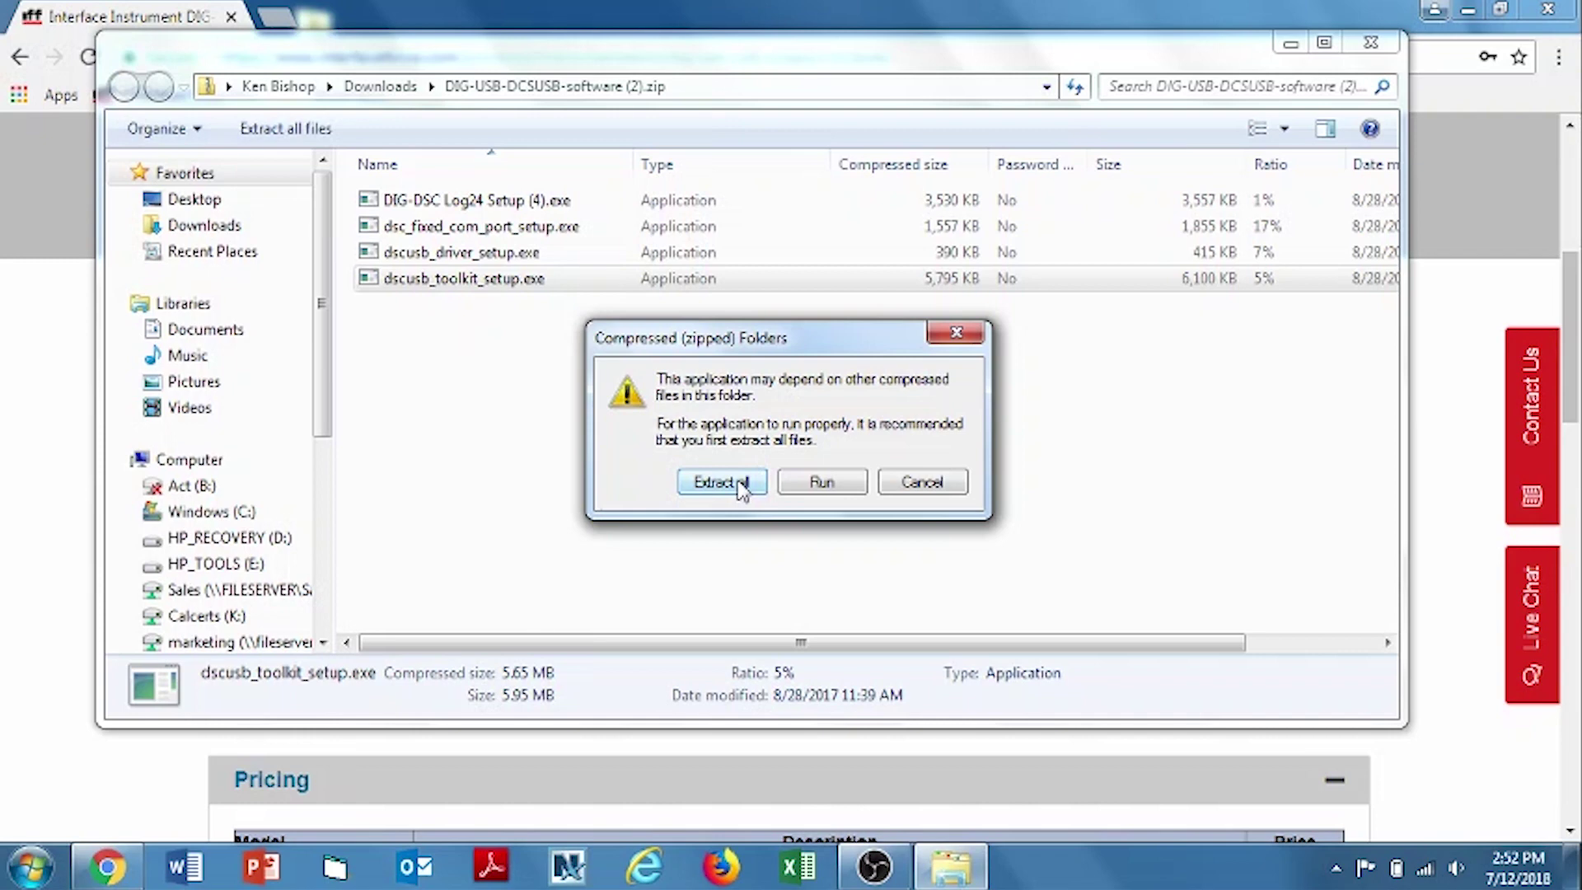
pyautogui.click(722, 482)
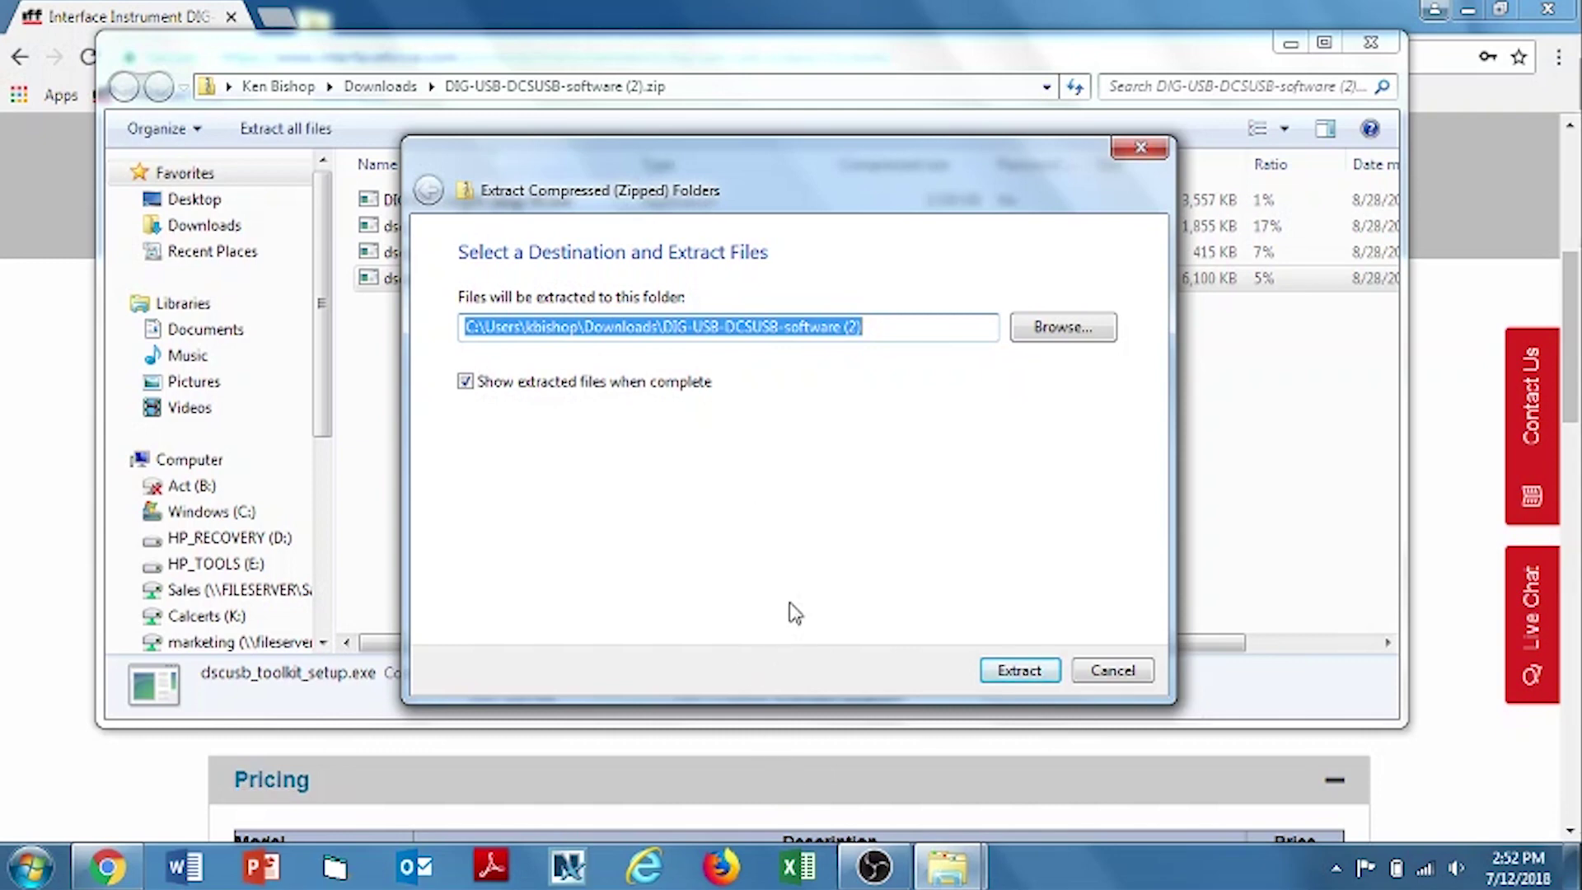
pyautogui.click(1015, 671)
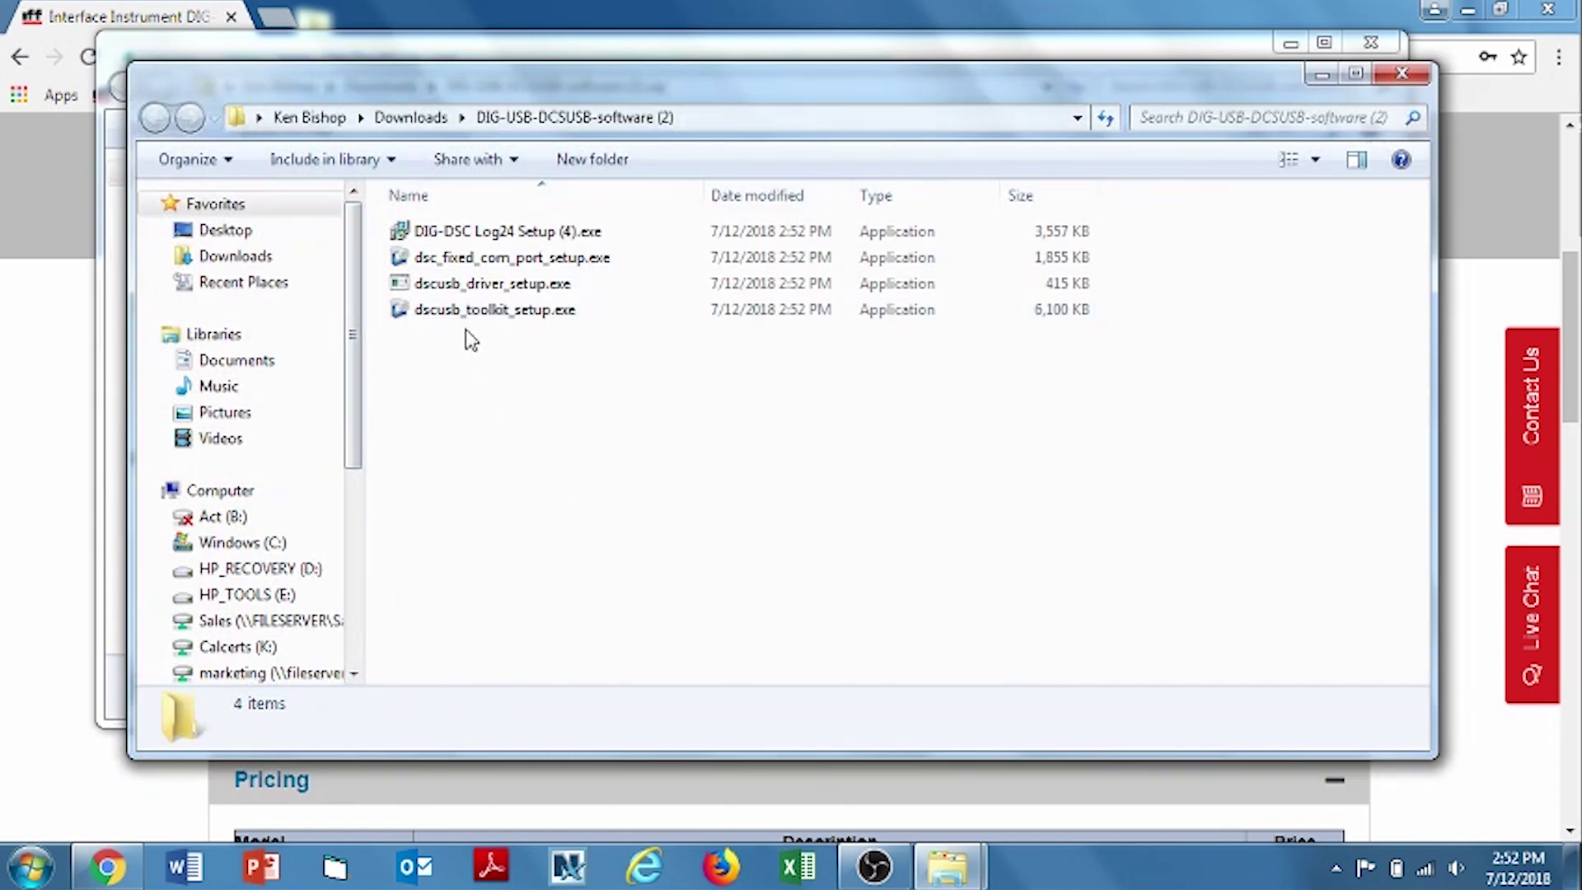
# Step: Run dscusb_driver_setup.exe and install DSCUSBDrv DLL Driver v1.2 with default folder and Start Menu settings
pyautogui.doubleClick(478, 286)
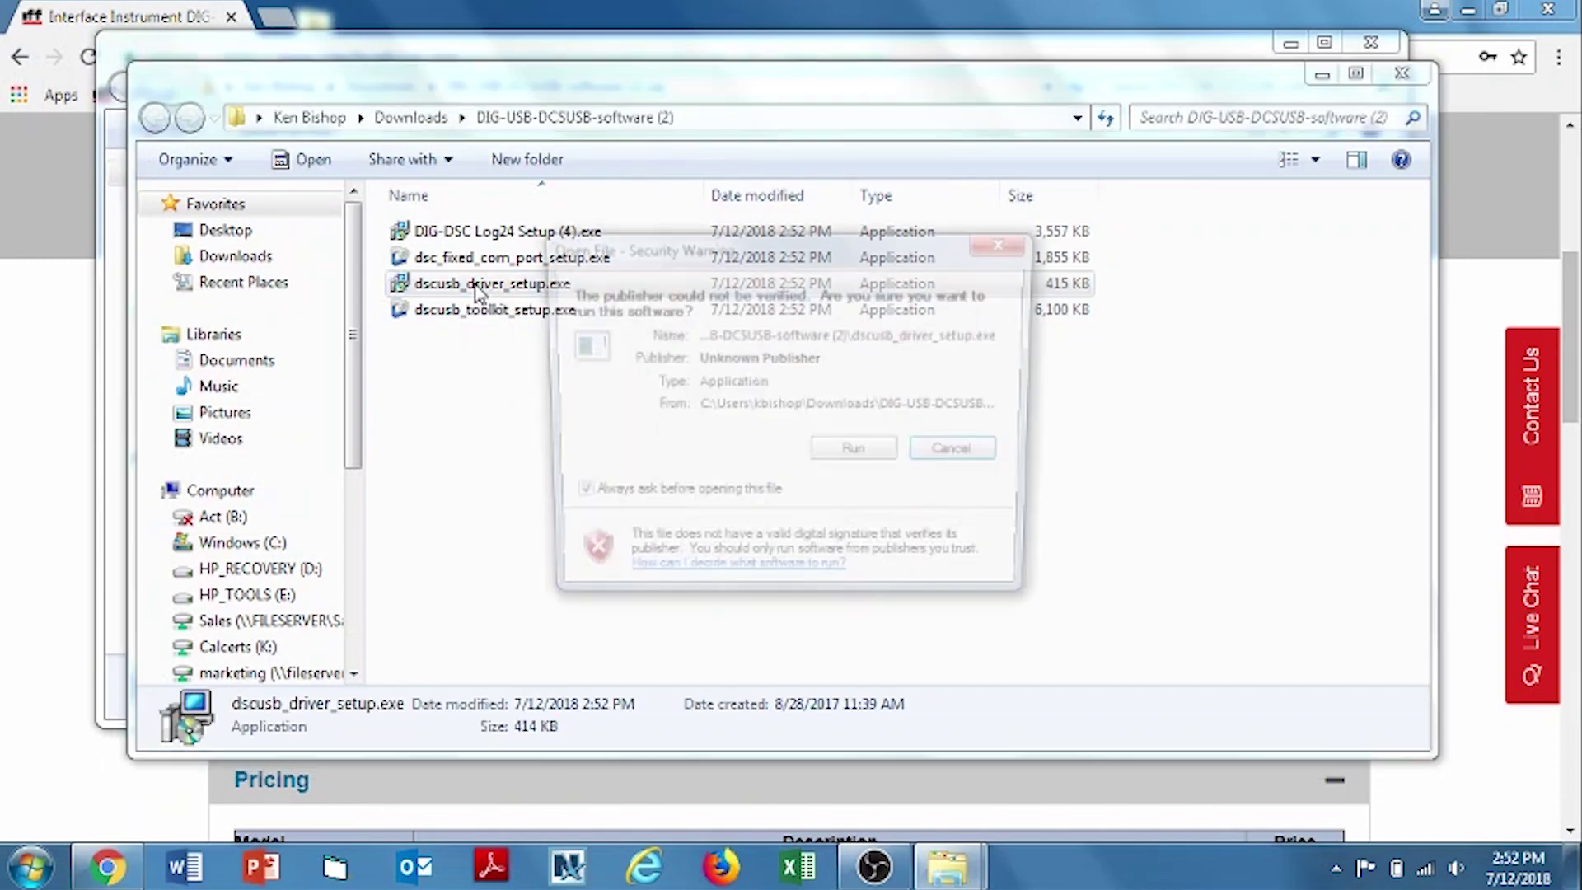
pyautogui.click(857, 455)
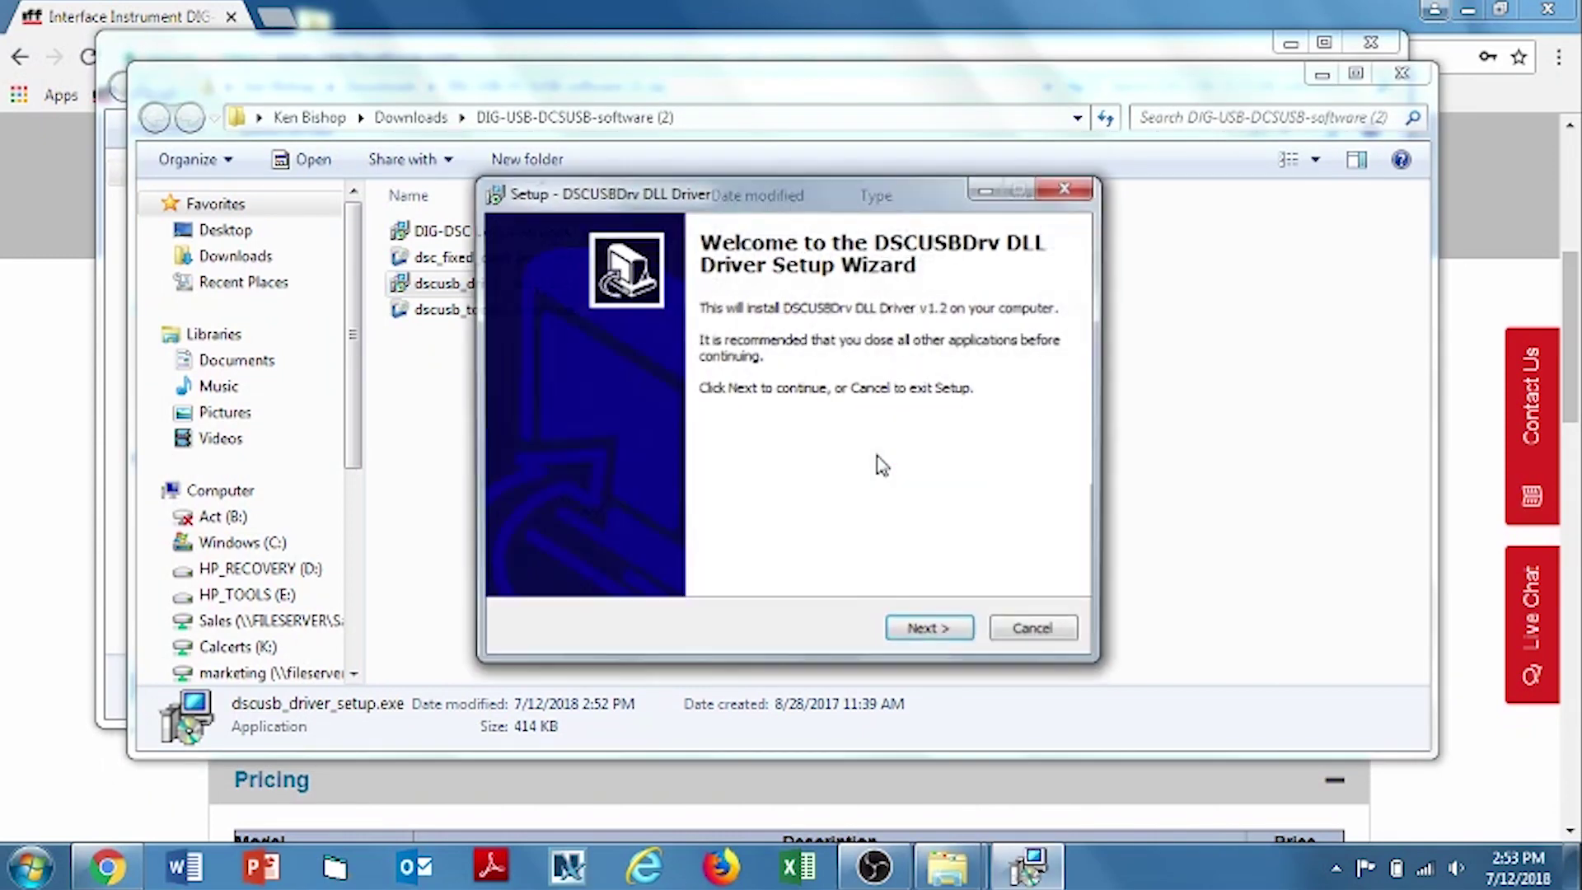
pyautogui.click(907, 634)
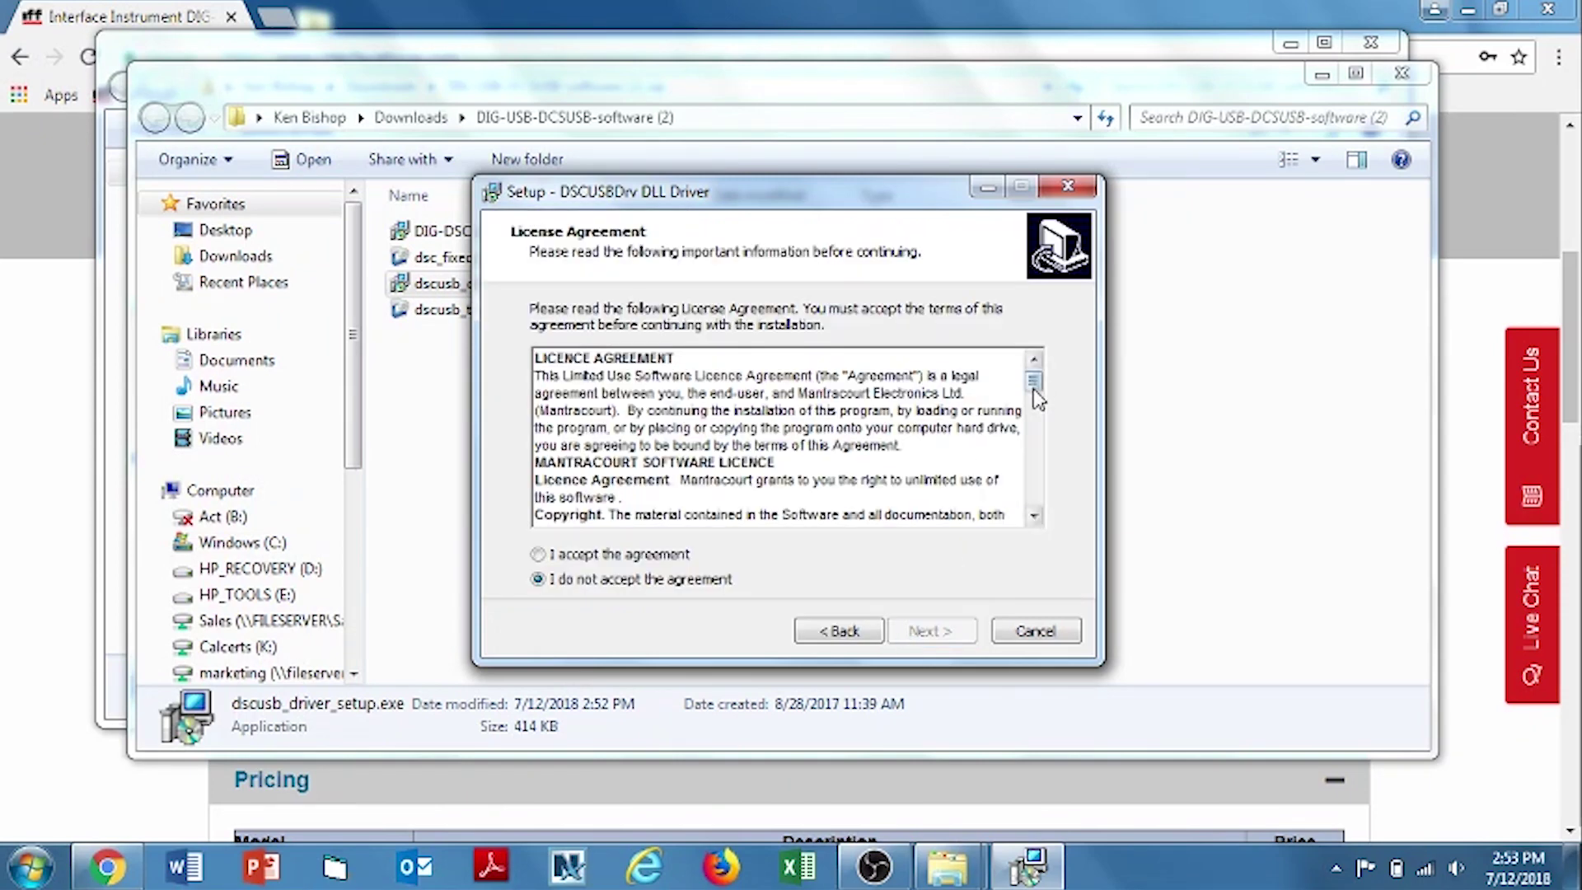
pyautogui.click(537, 554)
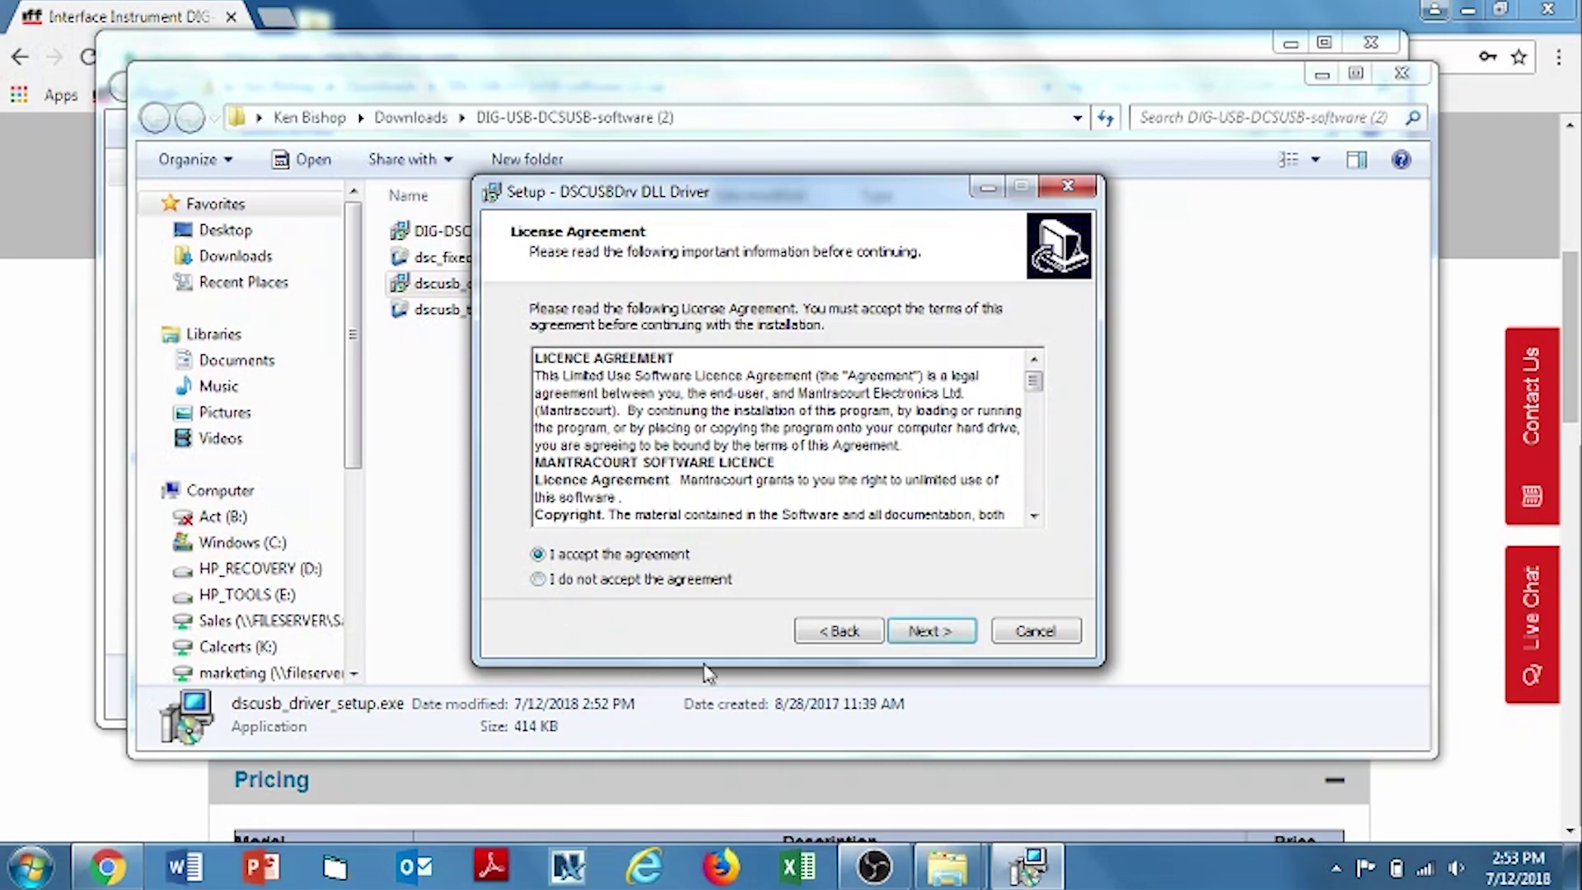
pyautogui.click(912, 635)
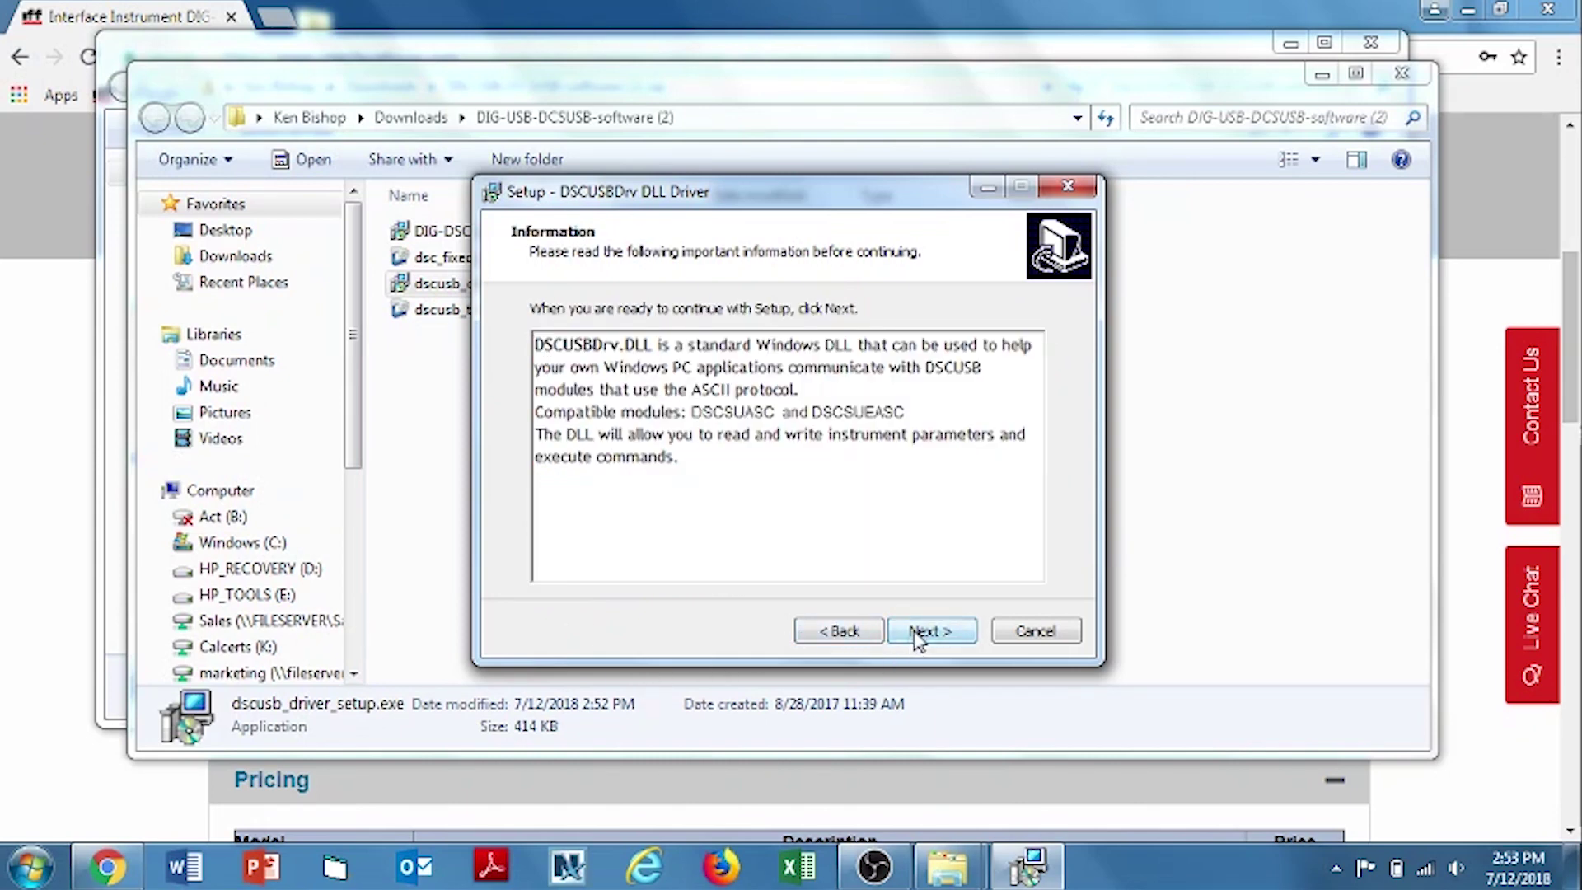
pyautogui.click(915, 639)
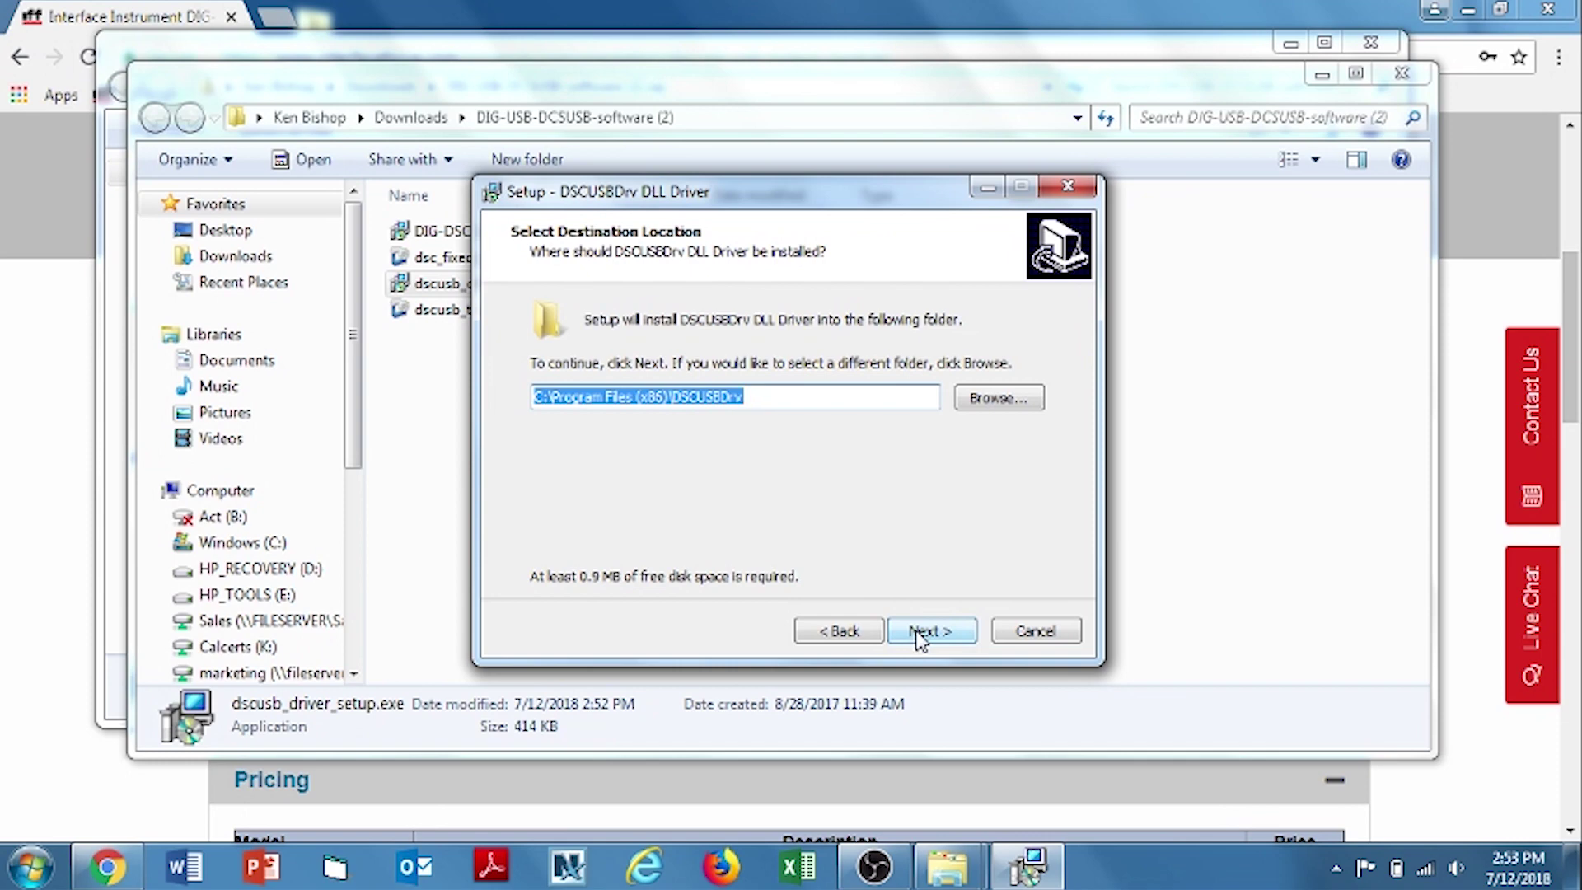
pyautogui.click(920, 634)
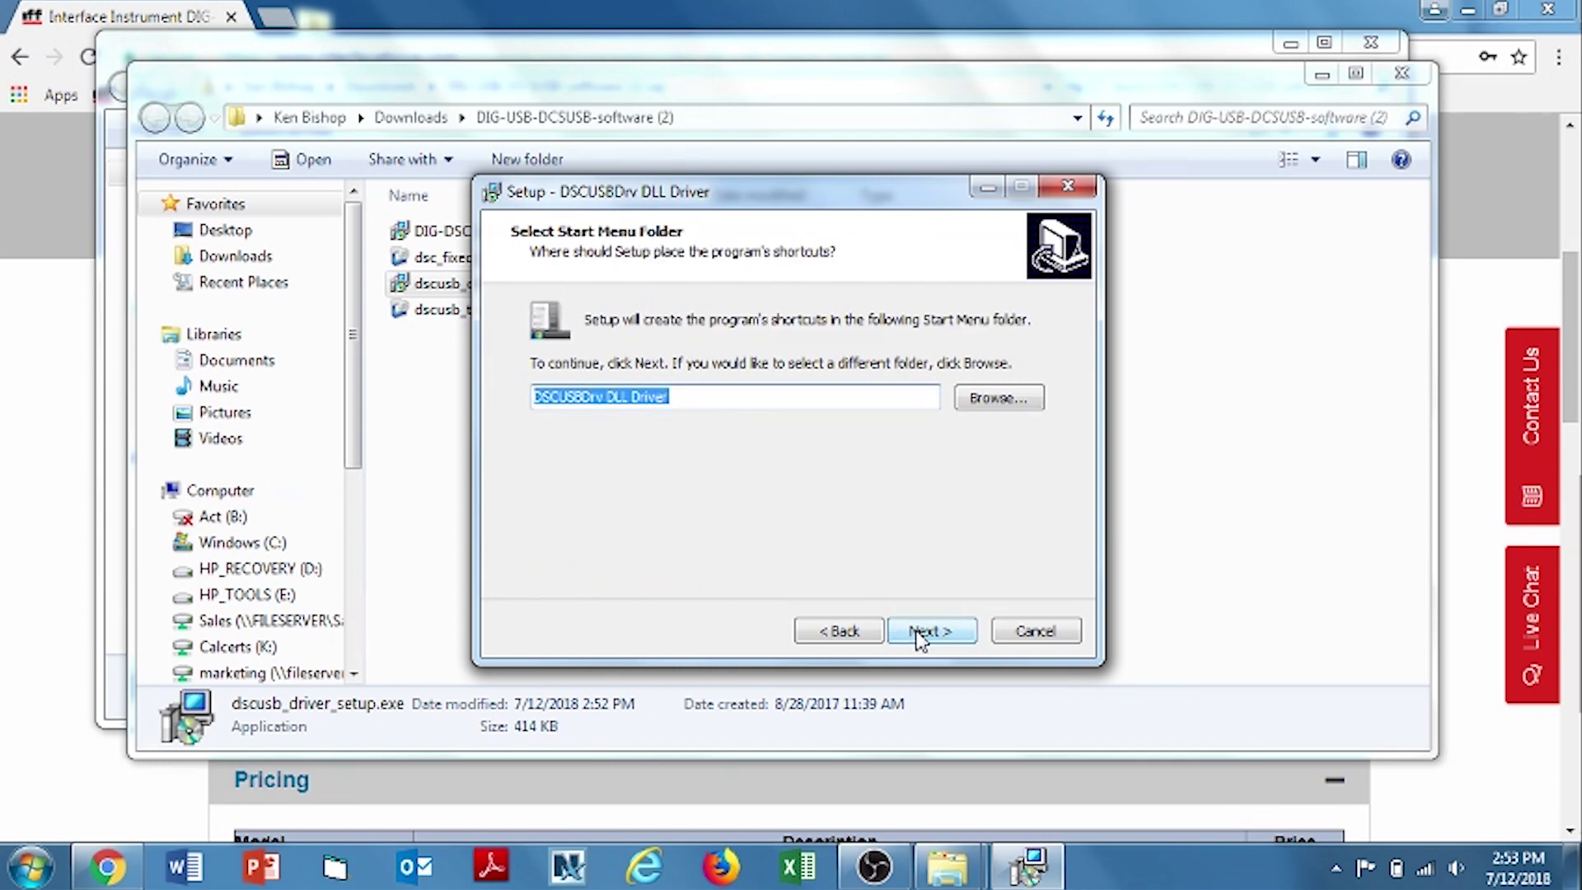
pyautogui.click(923, 634)
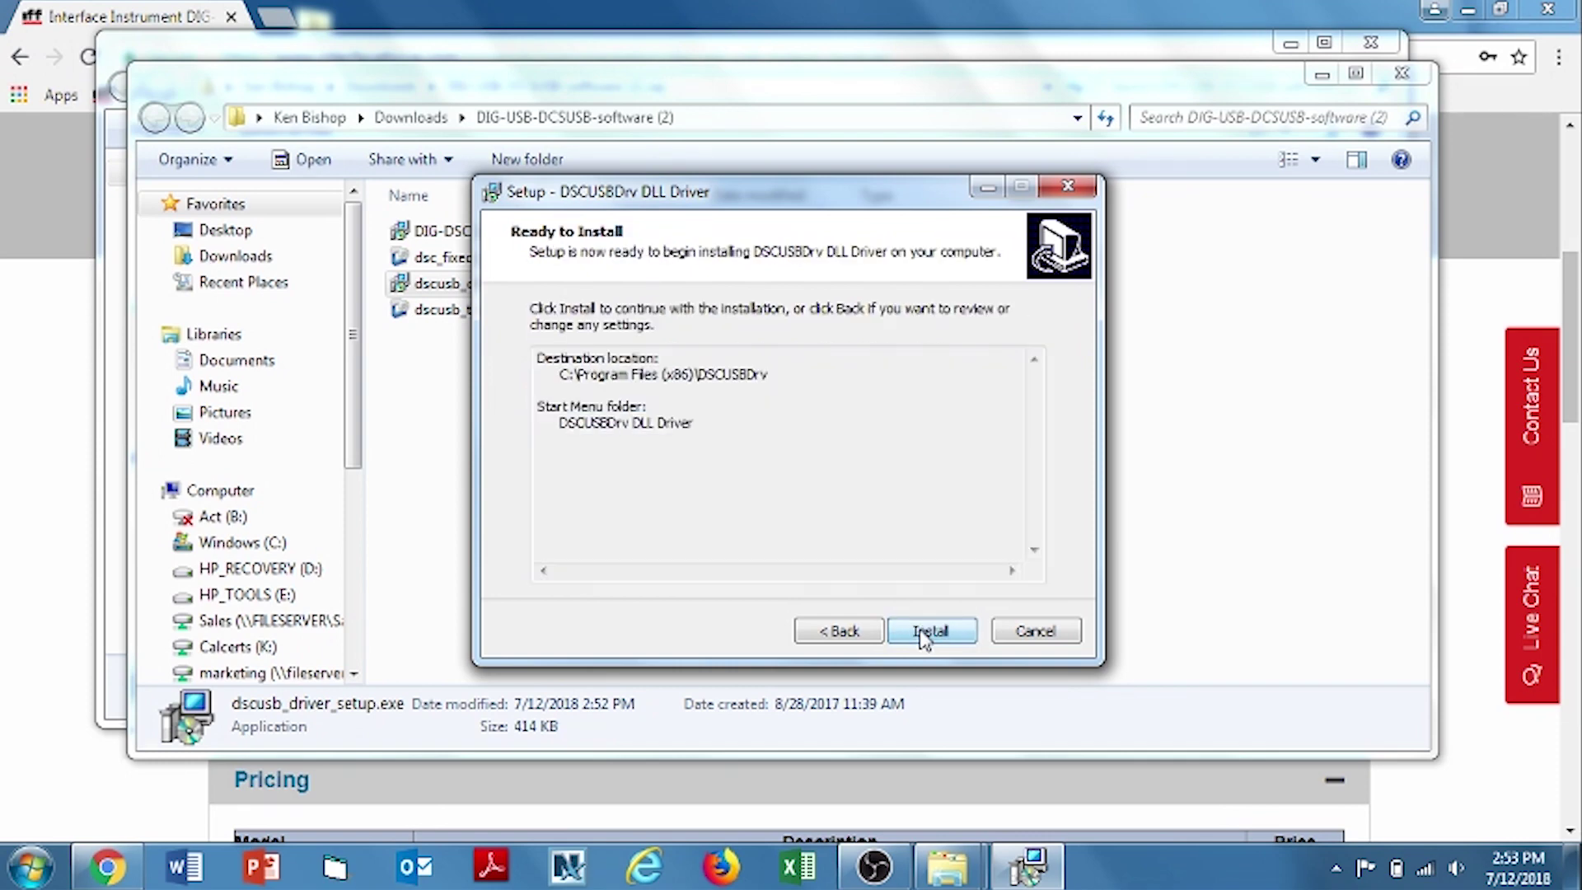
pyautogui.click(924, 638)
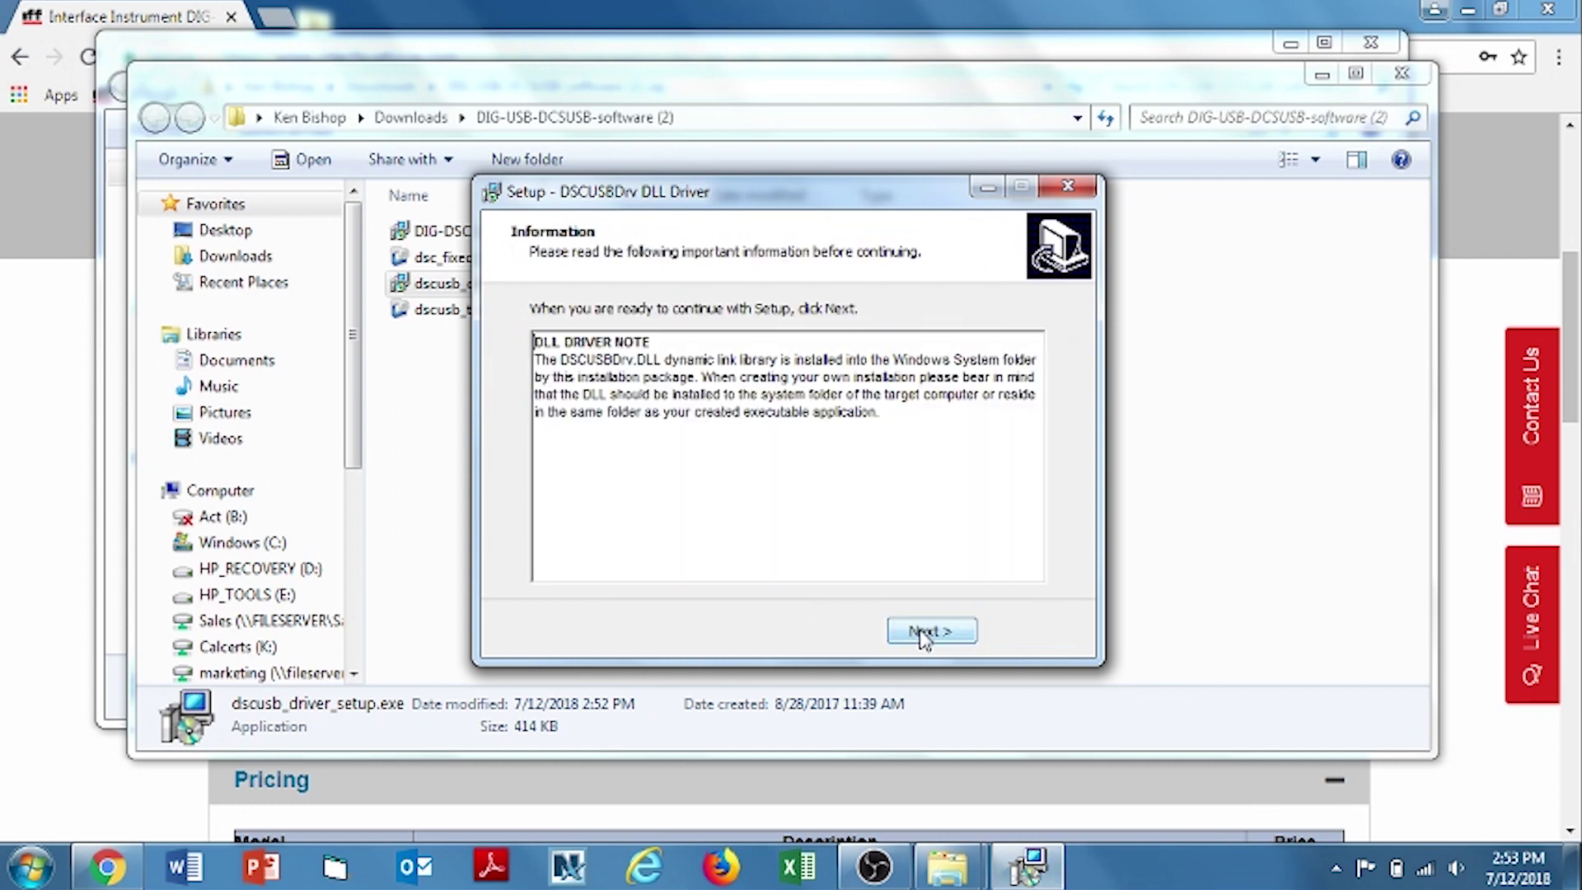
pyautogui.click(924, 639)
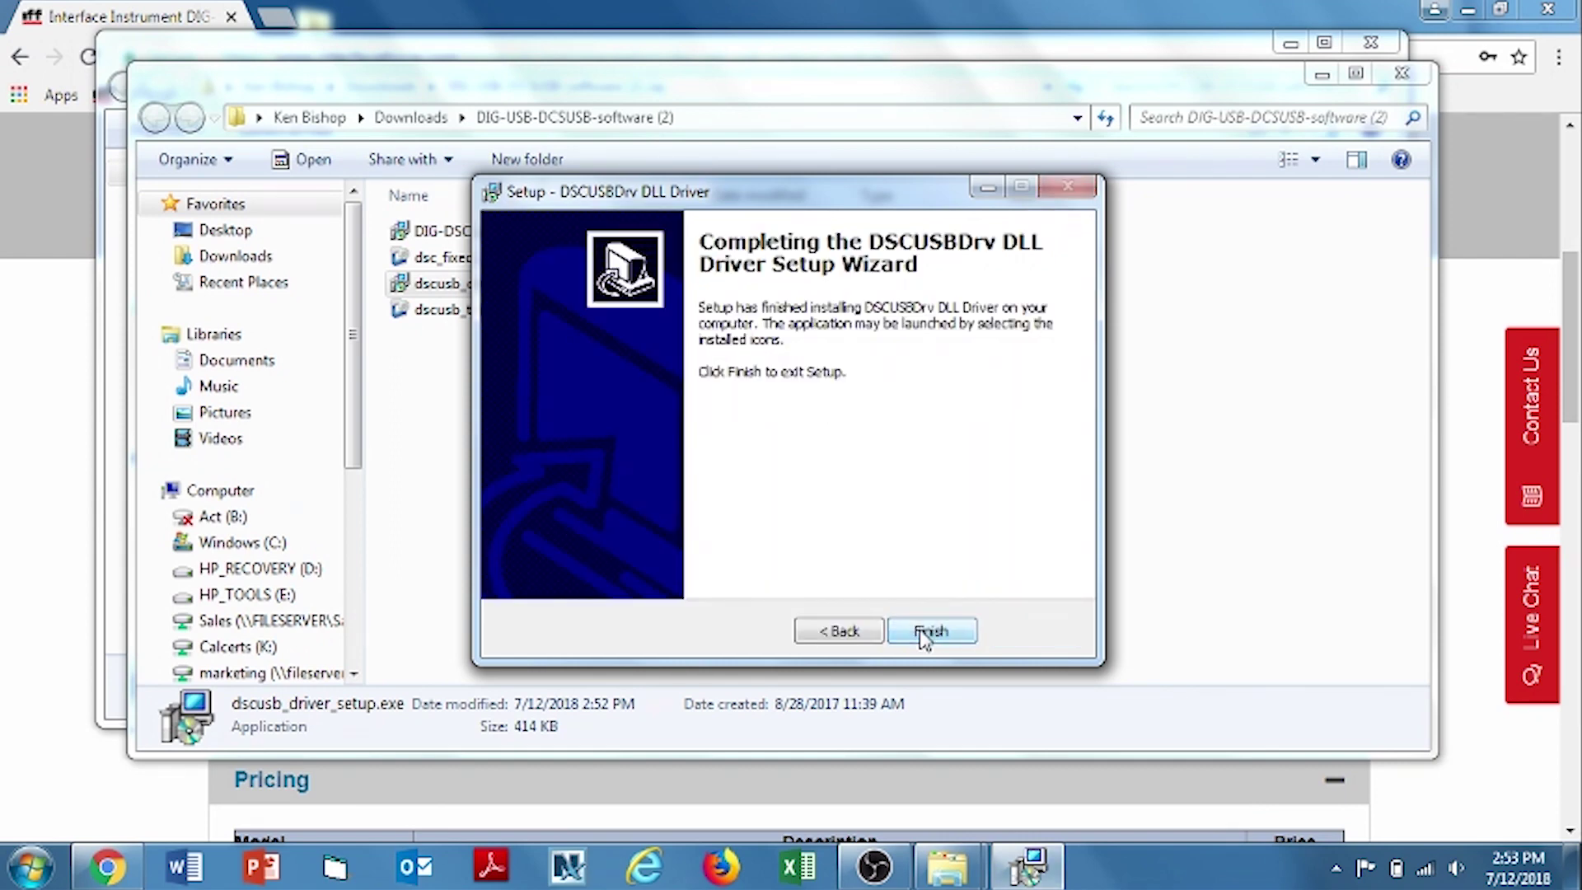
pyautogui.click(922, 632)
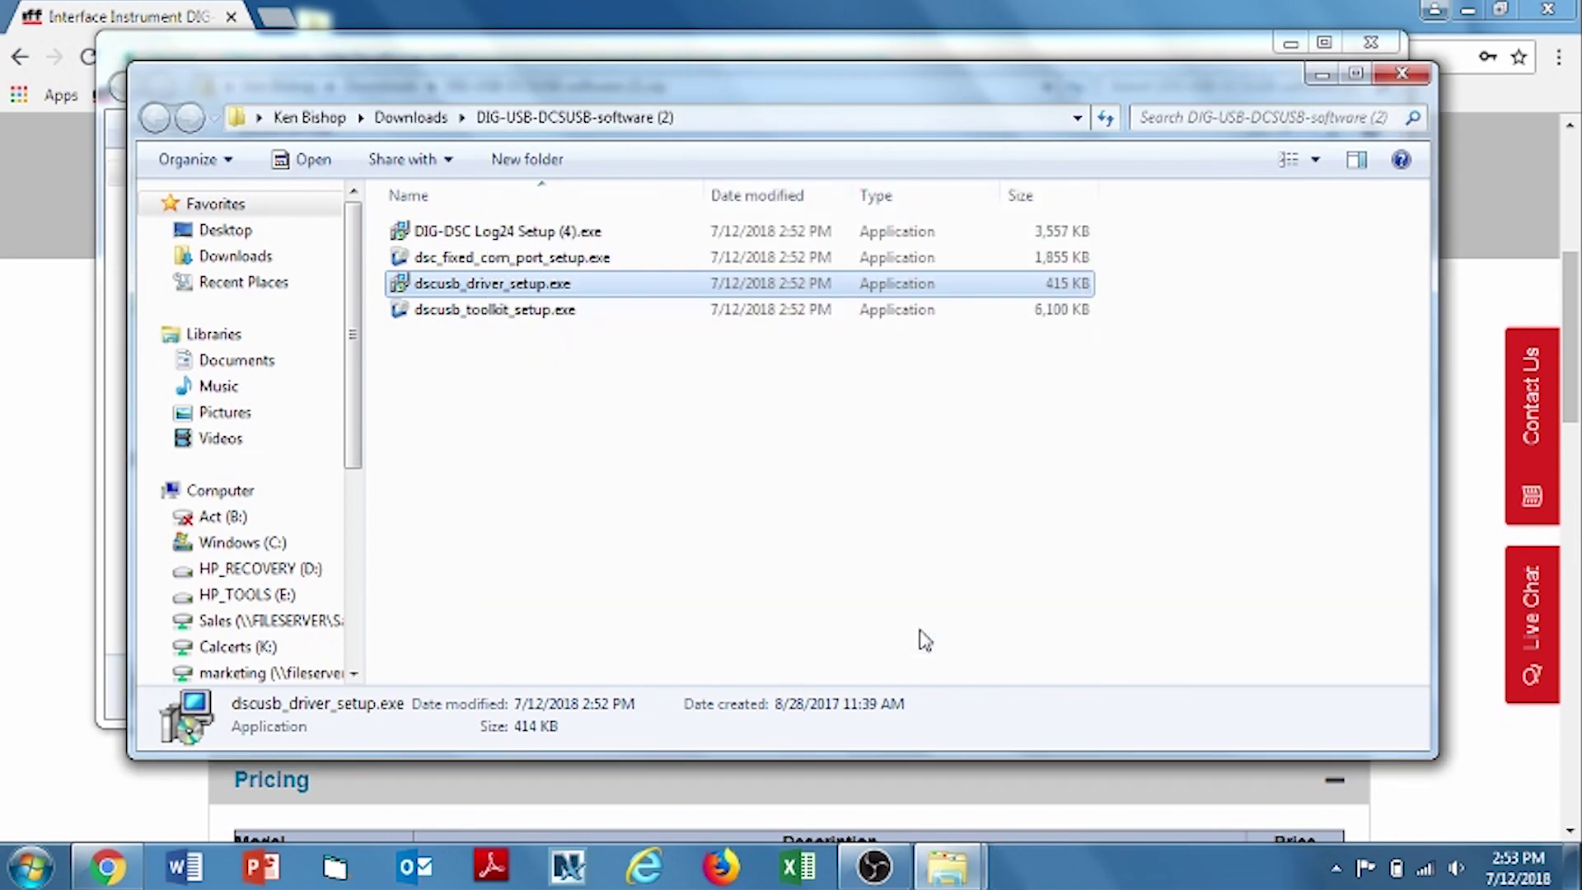
# Step: Install DSCUSB Toolkit with the default folders and a desktop shortcut
pyautogui.doubleClick(453, 311)
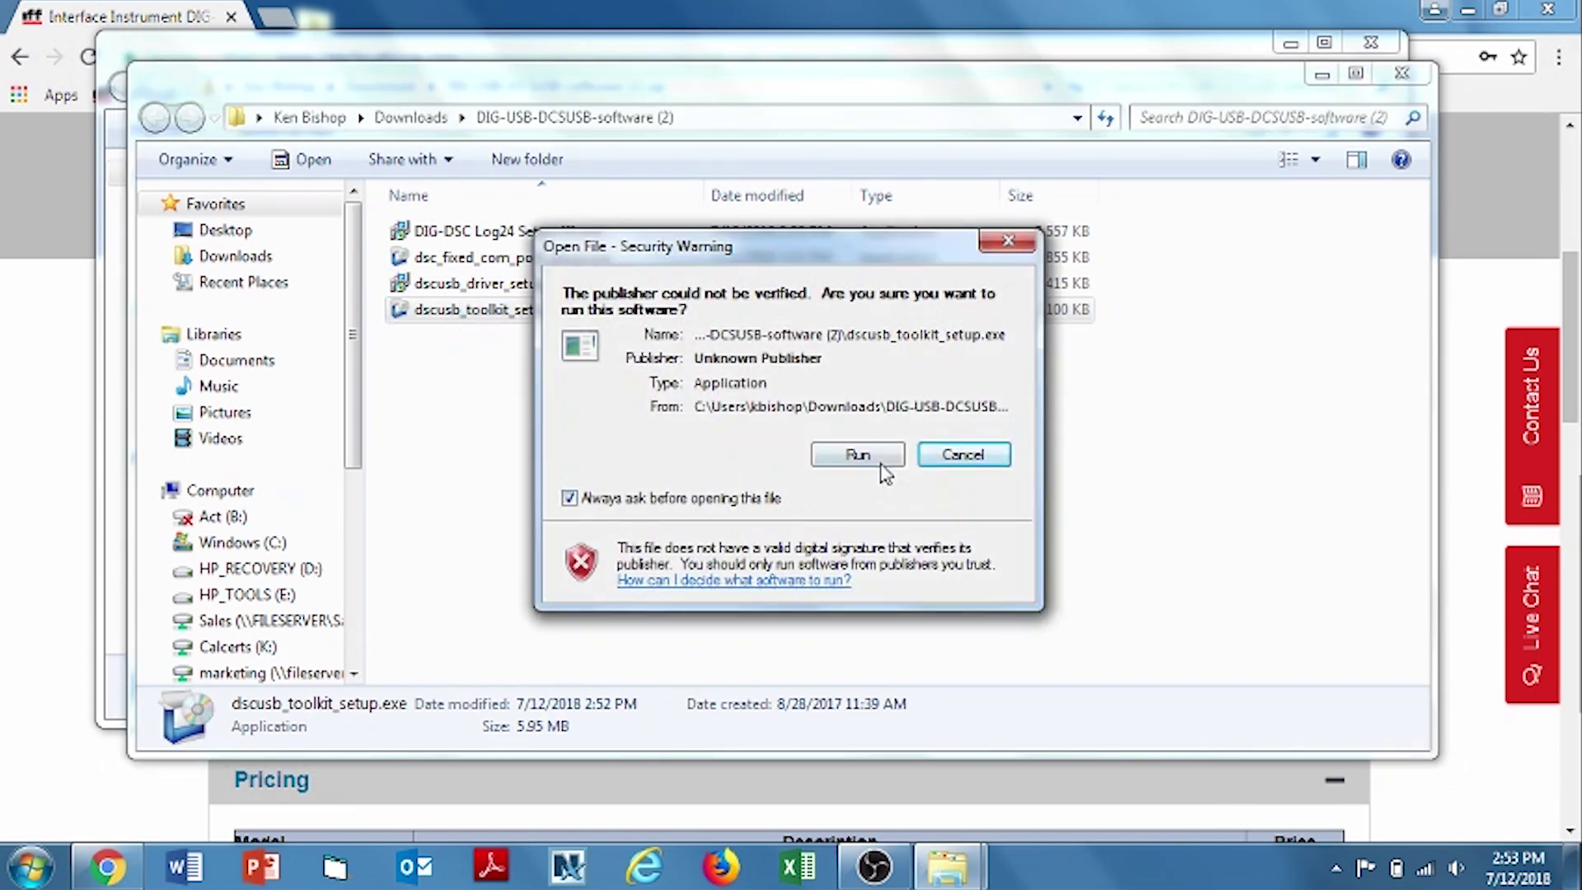
pyautogui.click(856, 455)
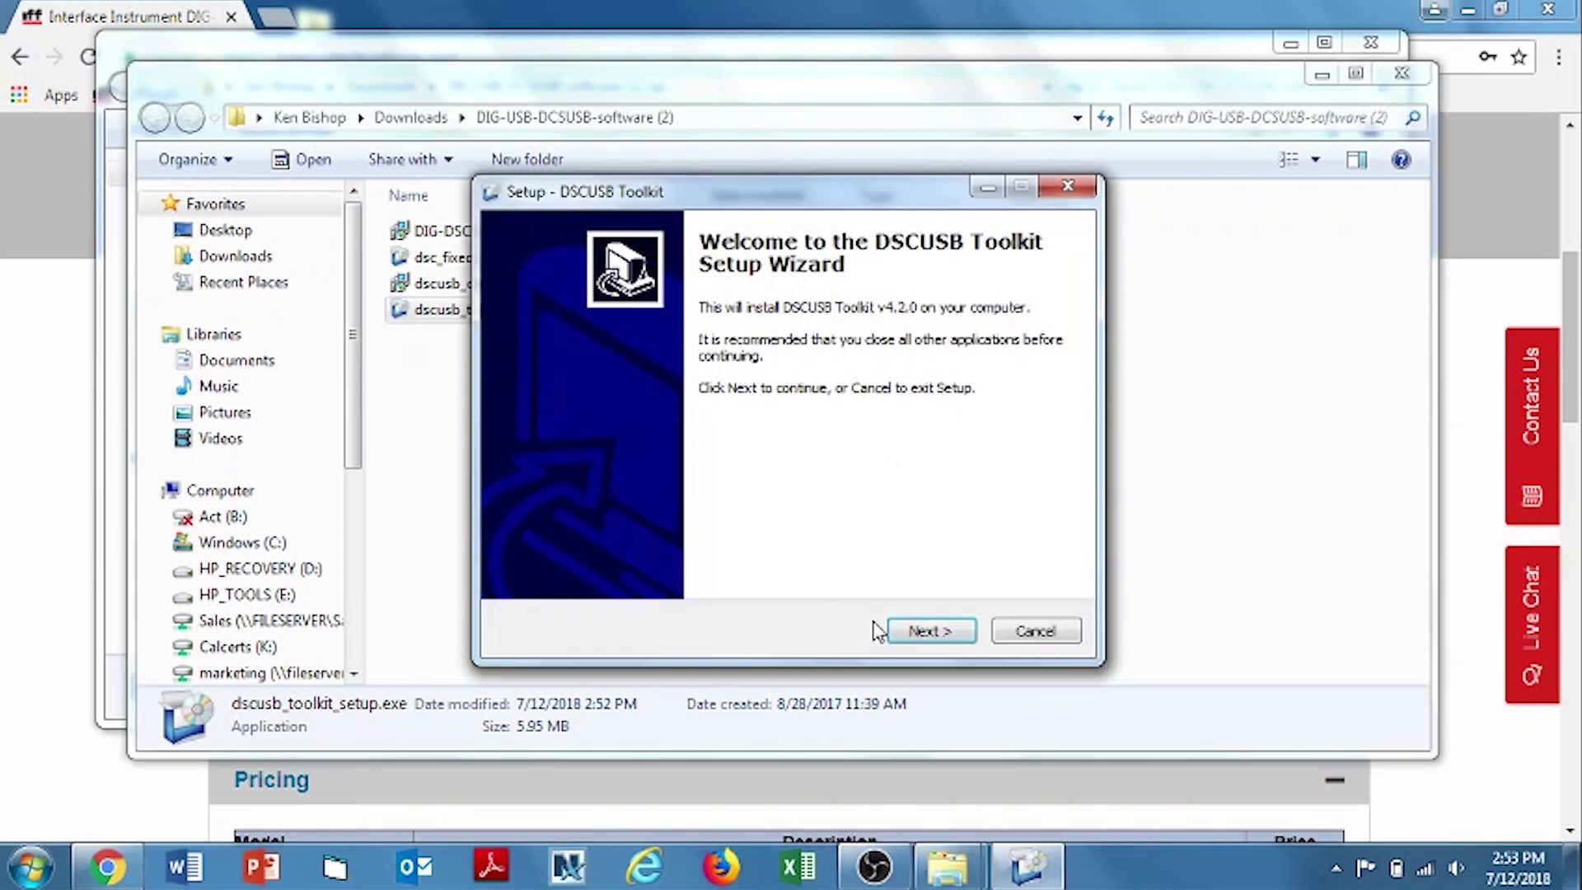
pyautogui.click(920, 638)
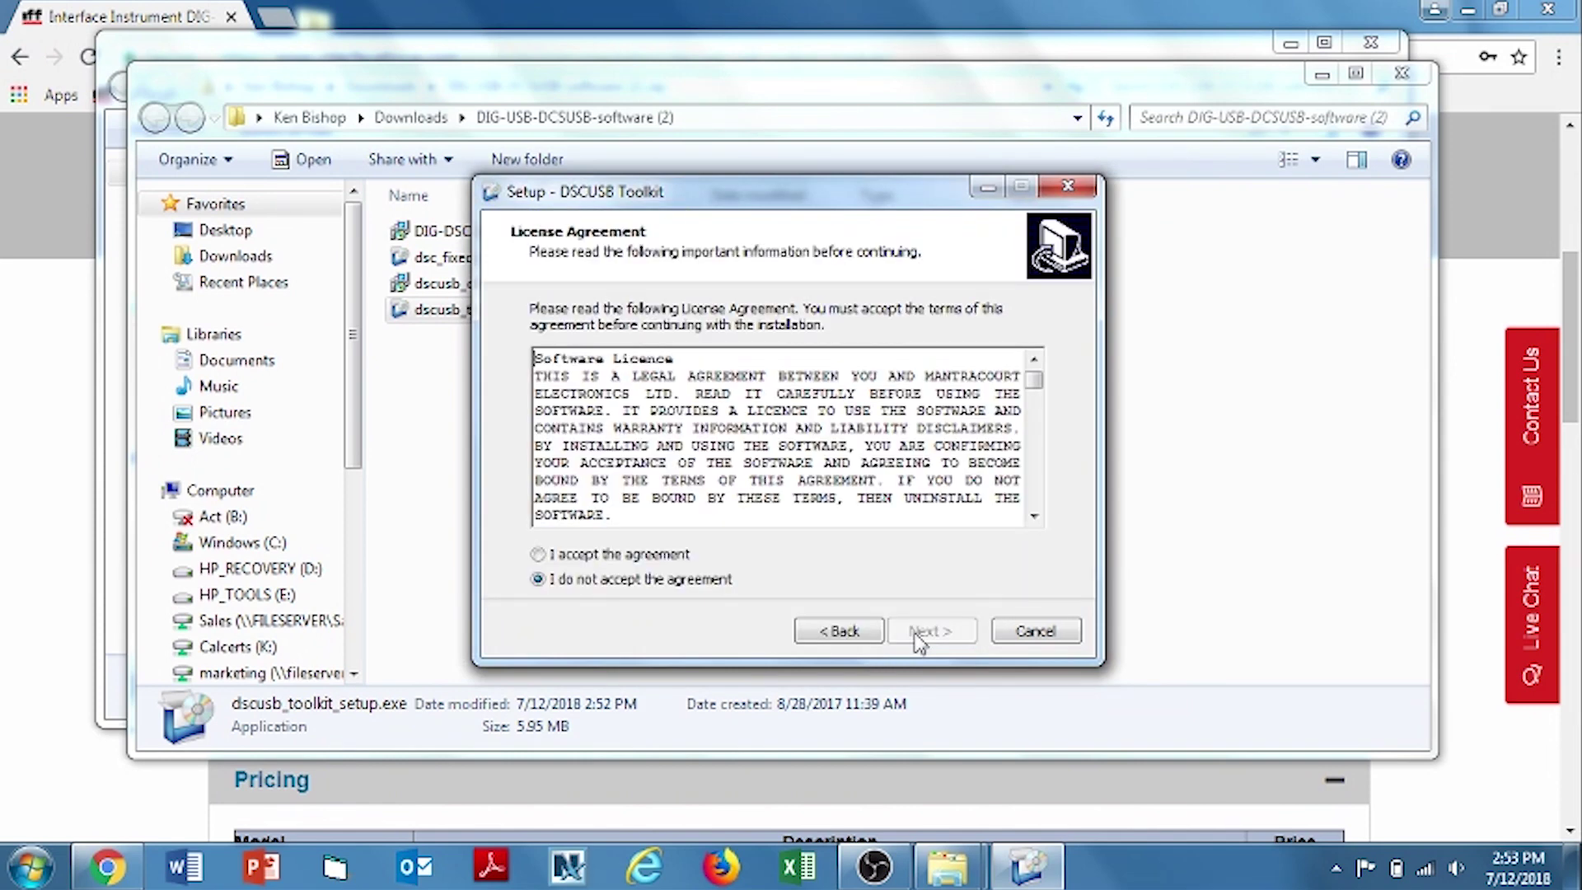
pyautogui.click(540, 555)
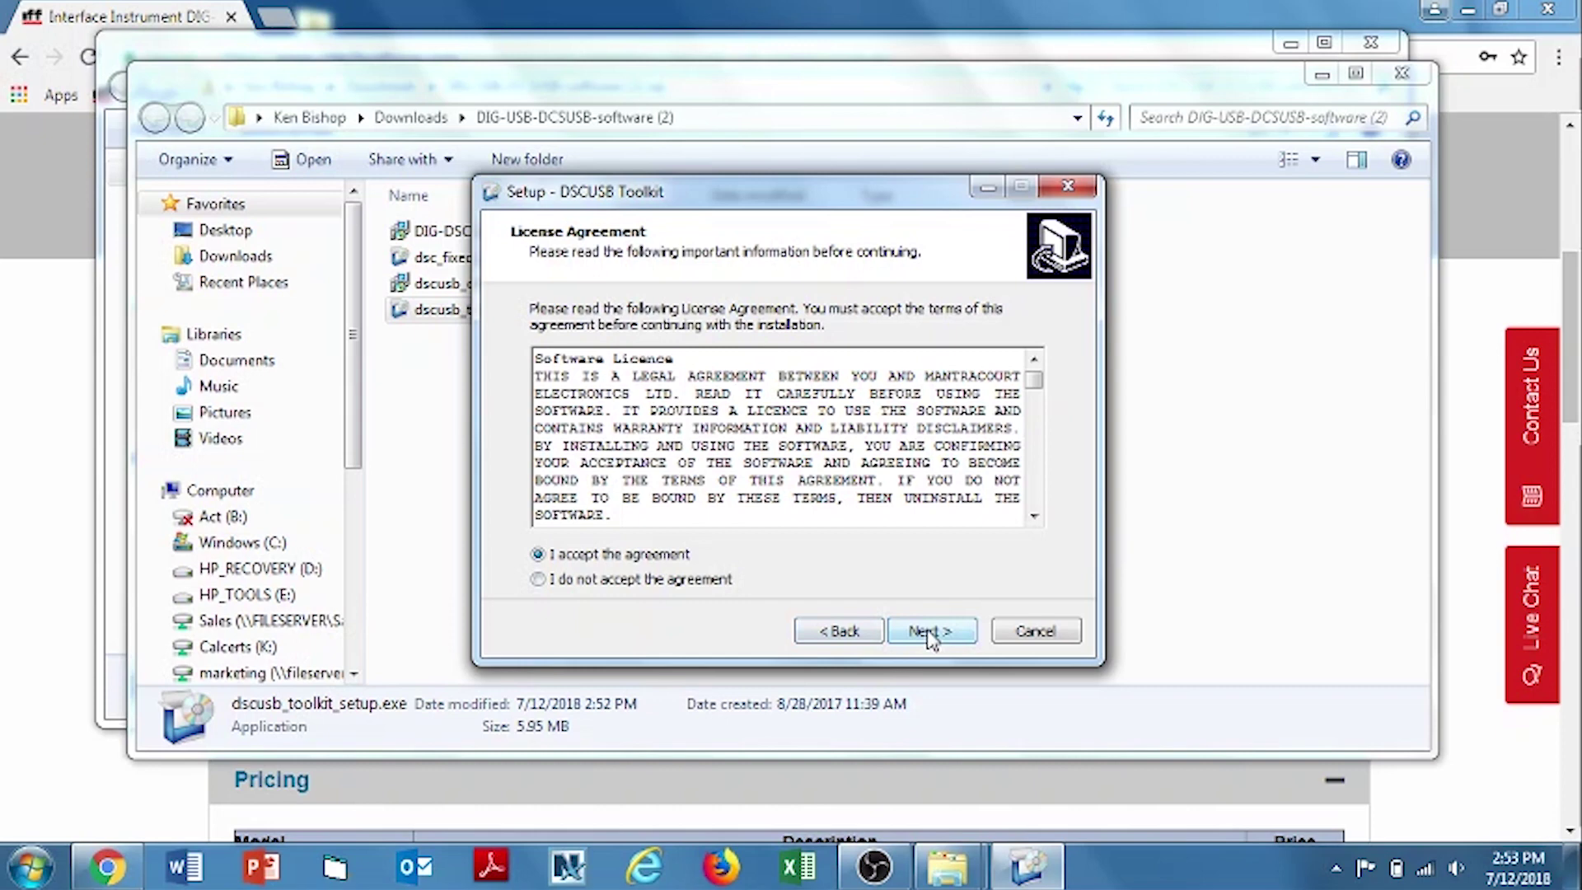
pyautogui.click(928, 636)
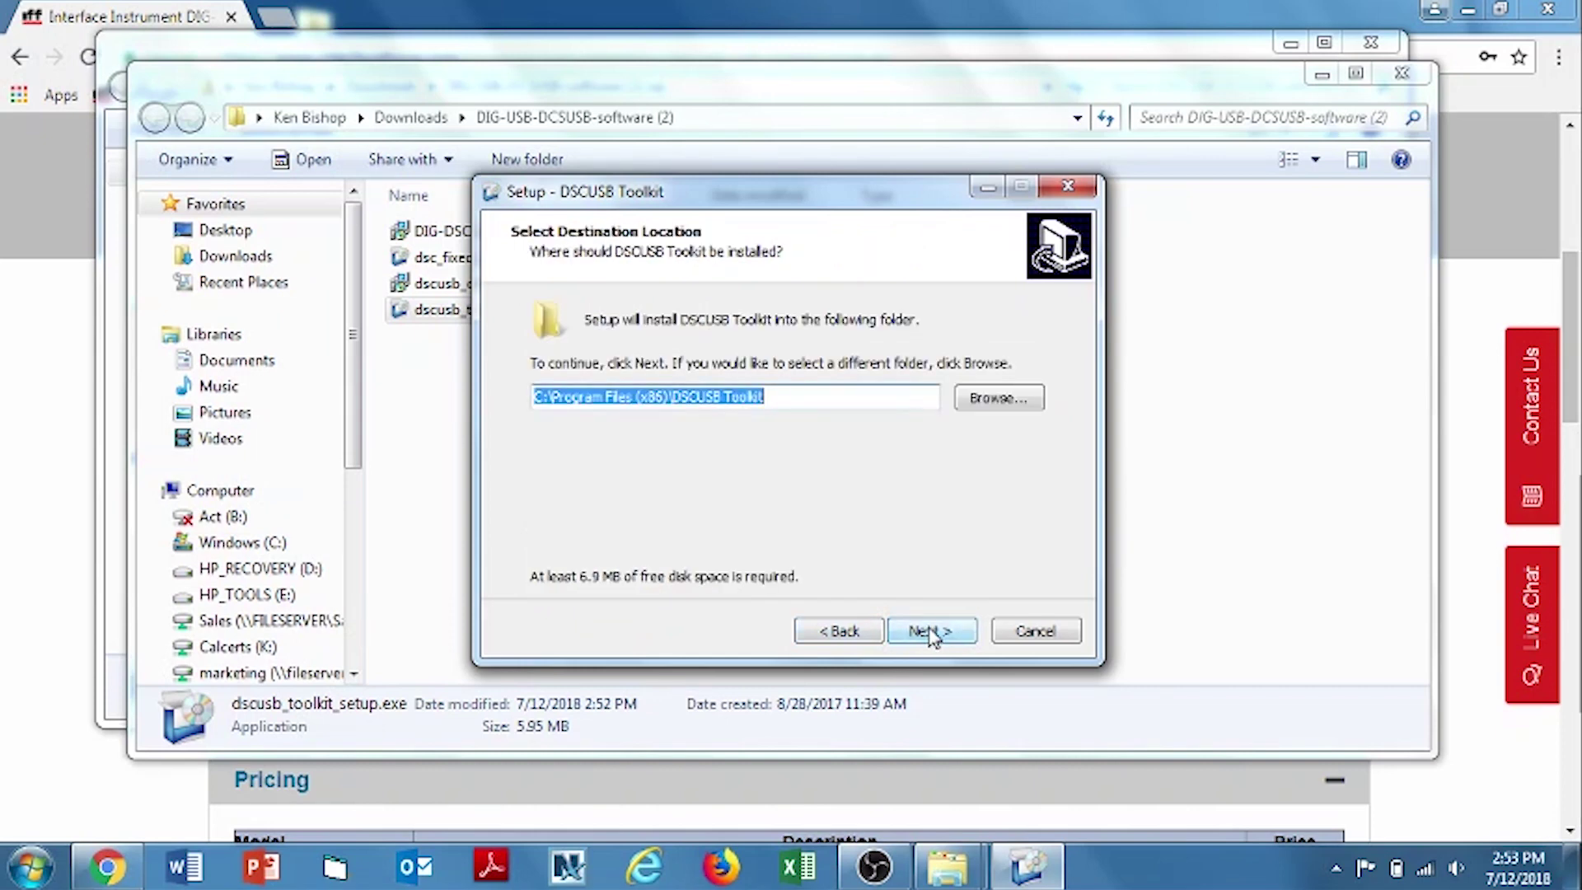
pyautogui.click(931, 631)
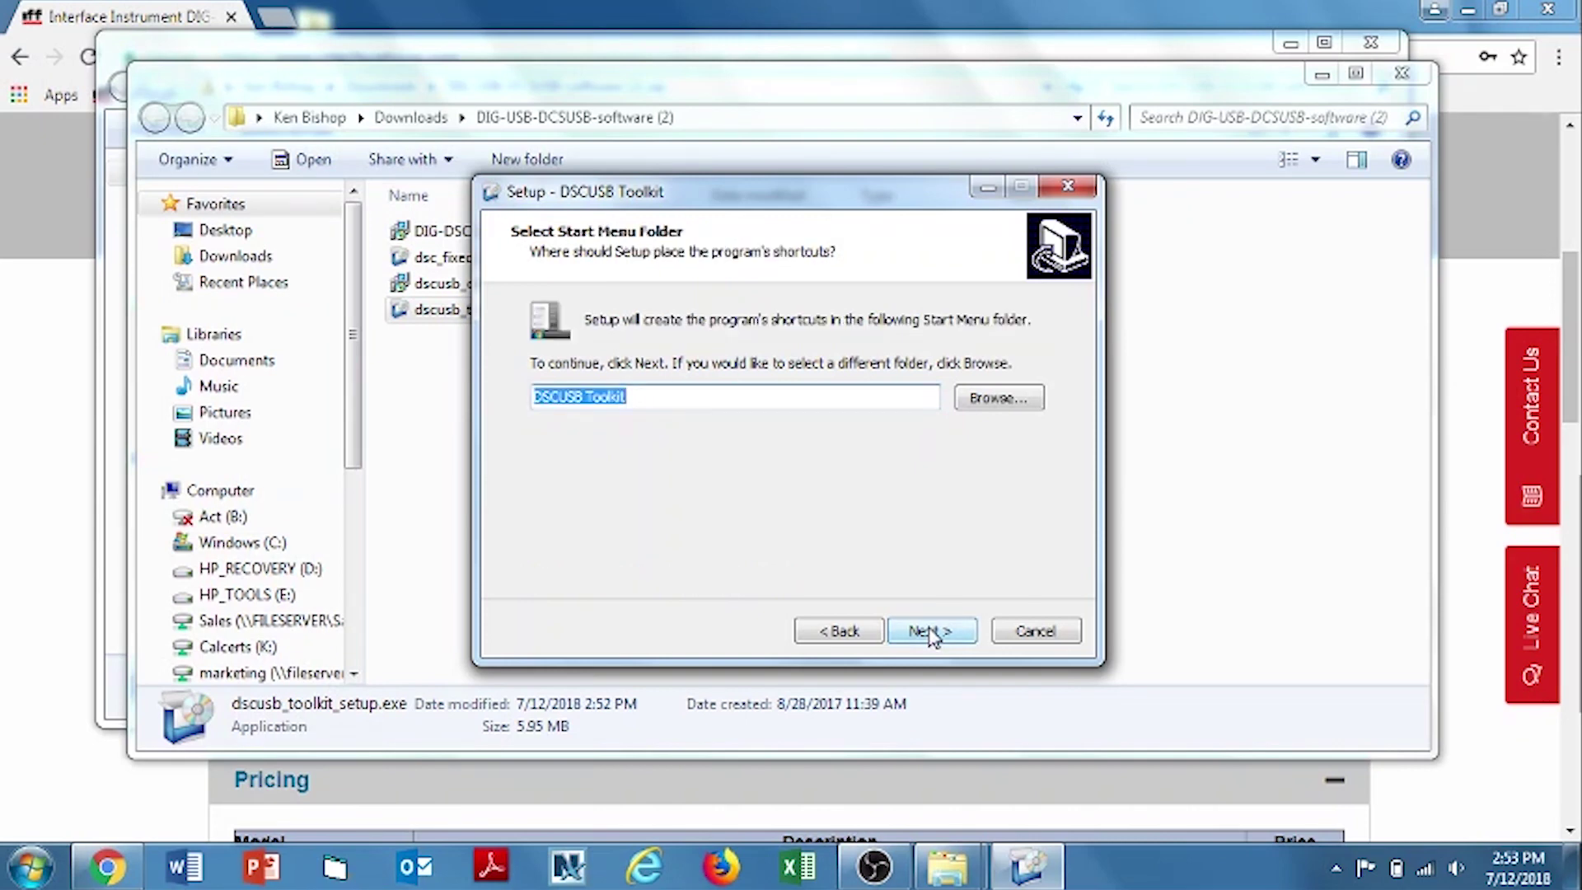
pyautogui.click(931, 633)
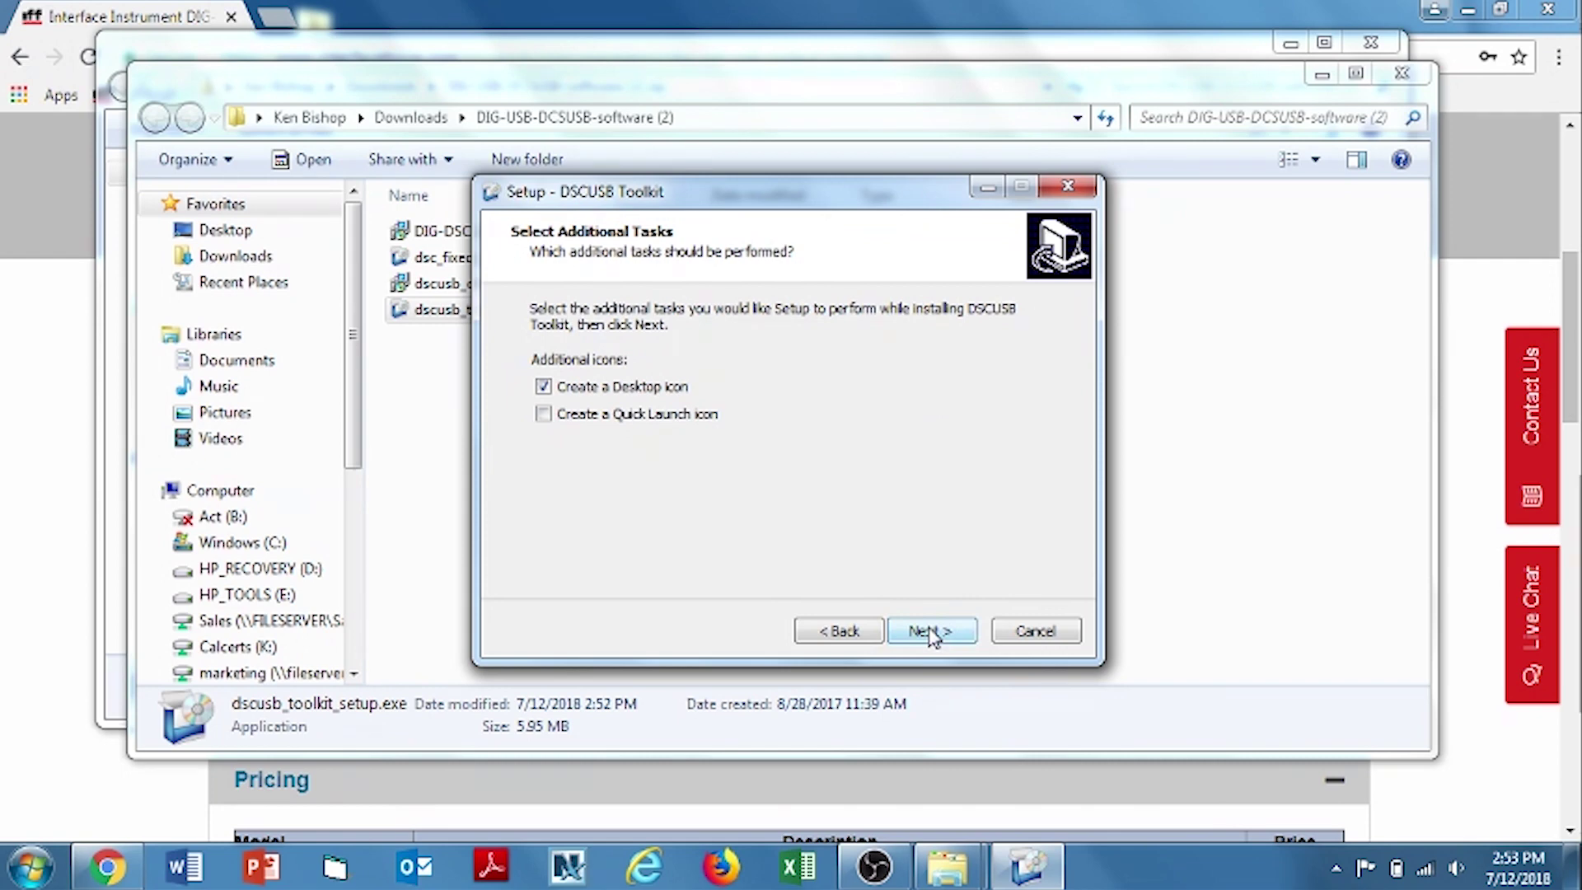
pyautogui.click(931, 631)
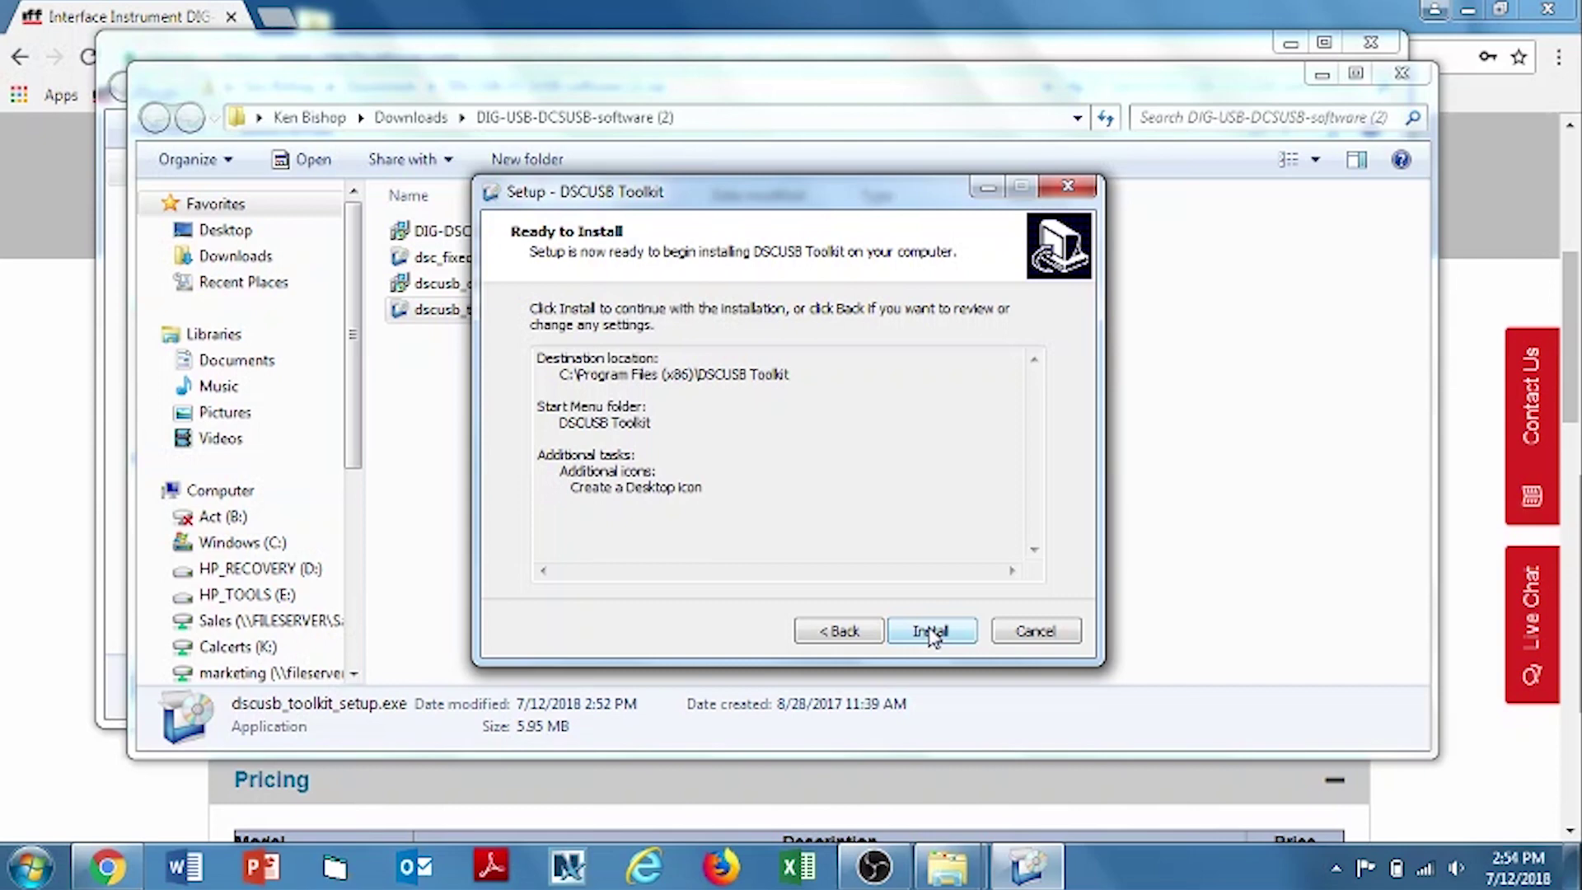
pyautogui.click(932, 632)
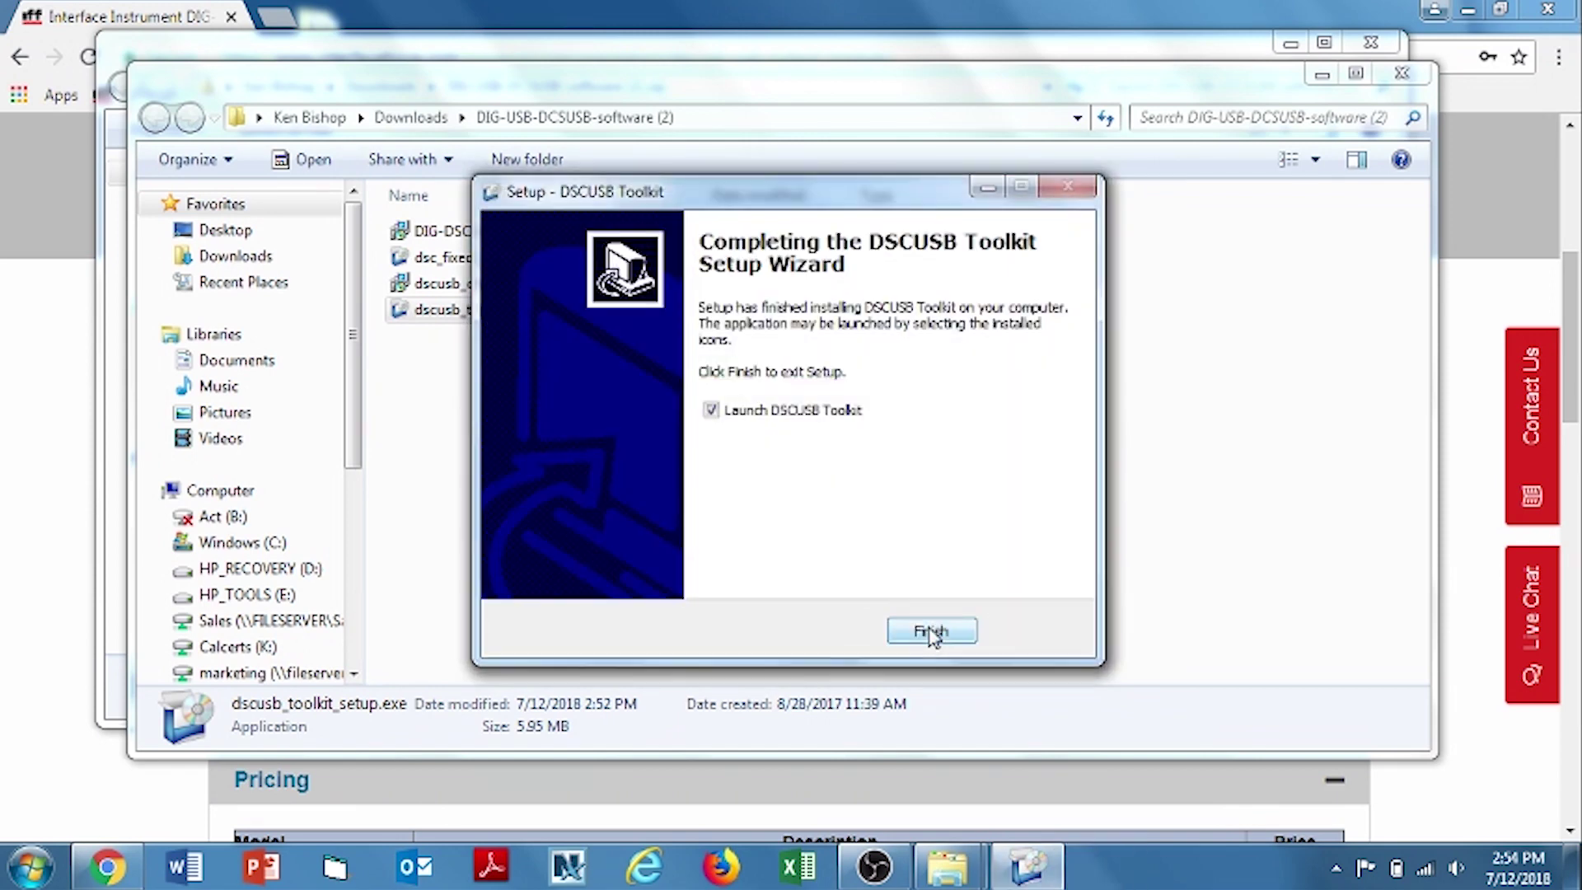
pyautogui.click(932, 631)
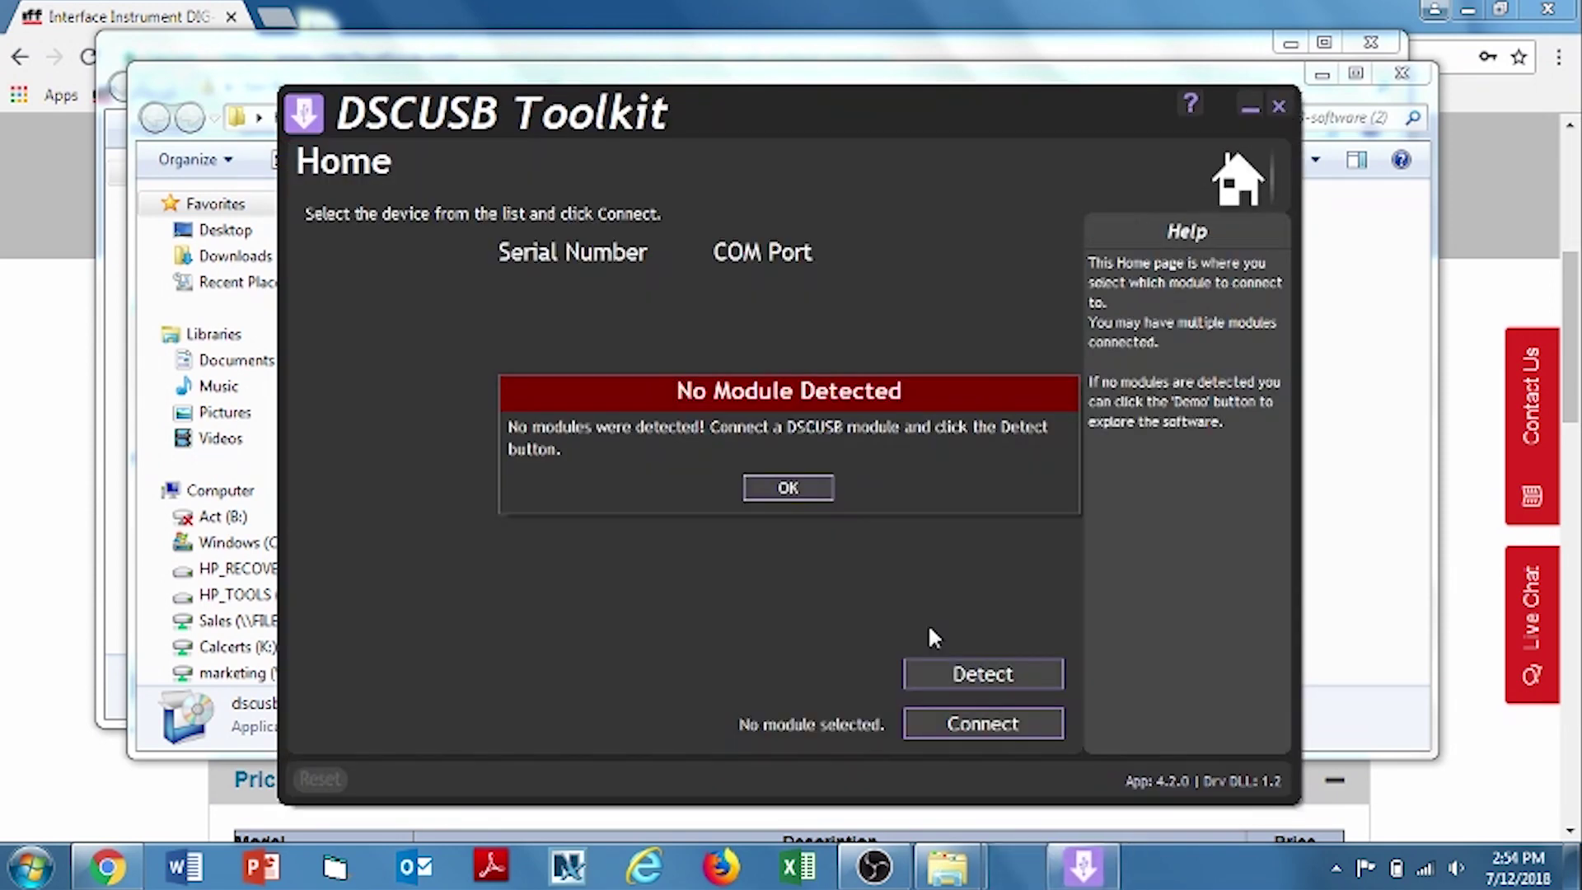
# Step: Dismiss the No Module Detected warning, close the toolkit and Explorer windows, and minimize Chrome
pyautogui.click(787, 489)
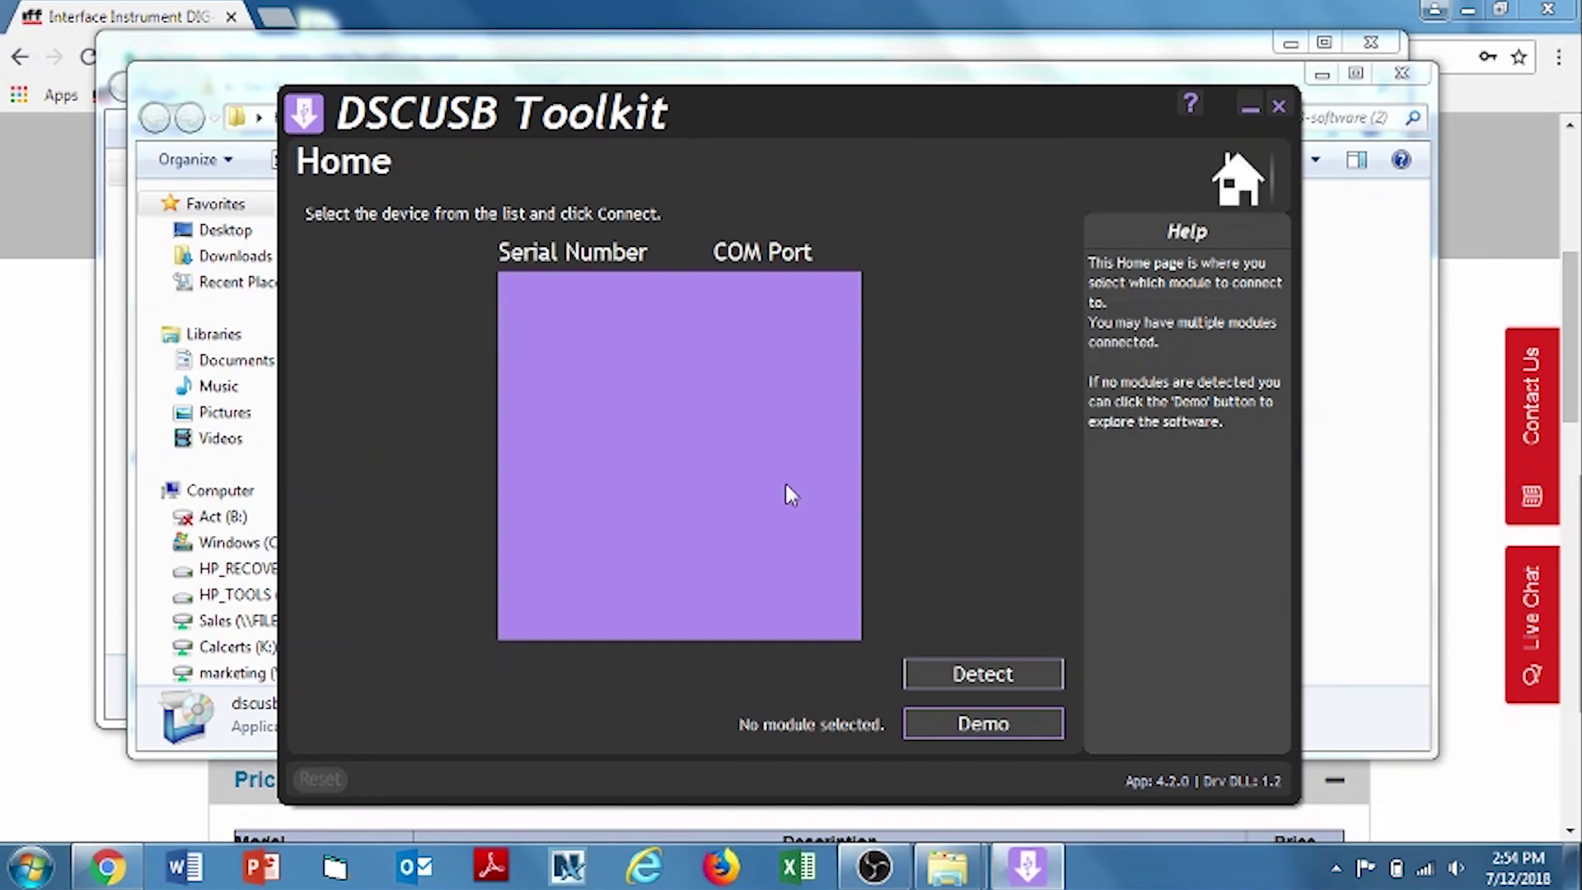
pyautogui.click(1280, 107)
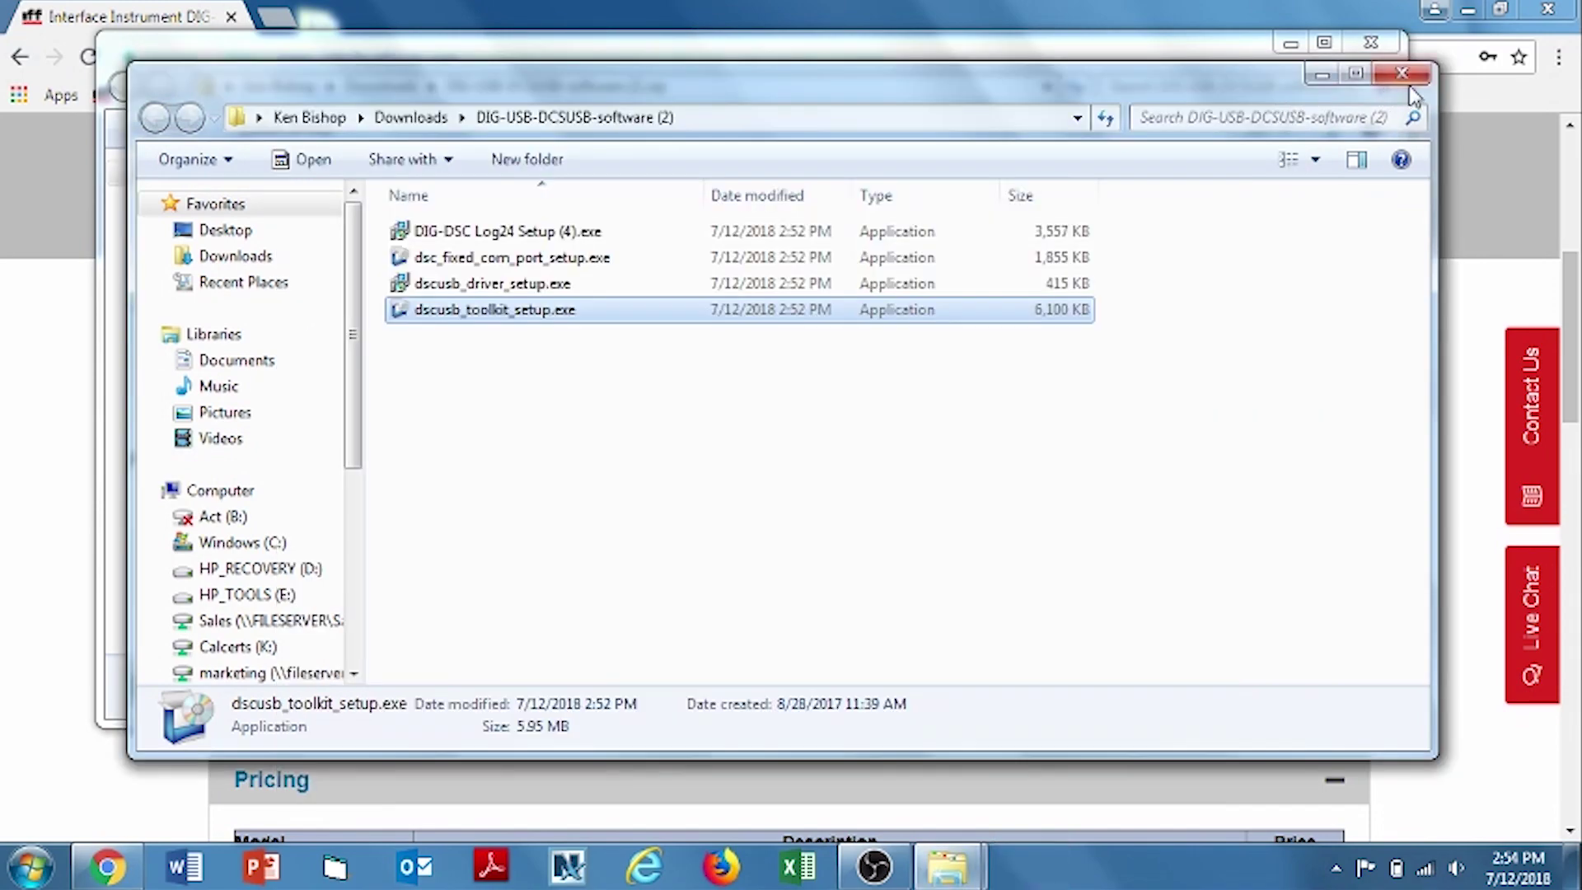
pyautogui.click(1401, 72)
pyautogui.click(1373, 42)
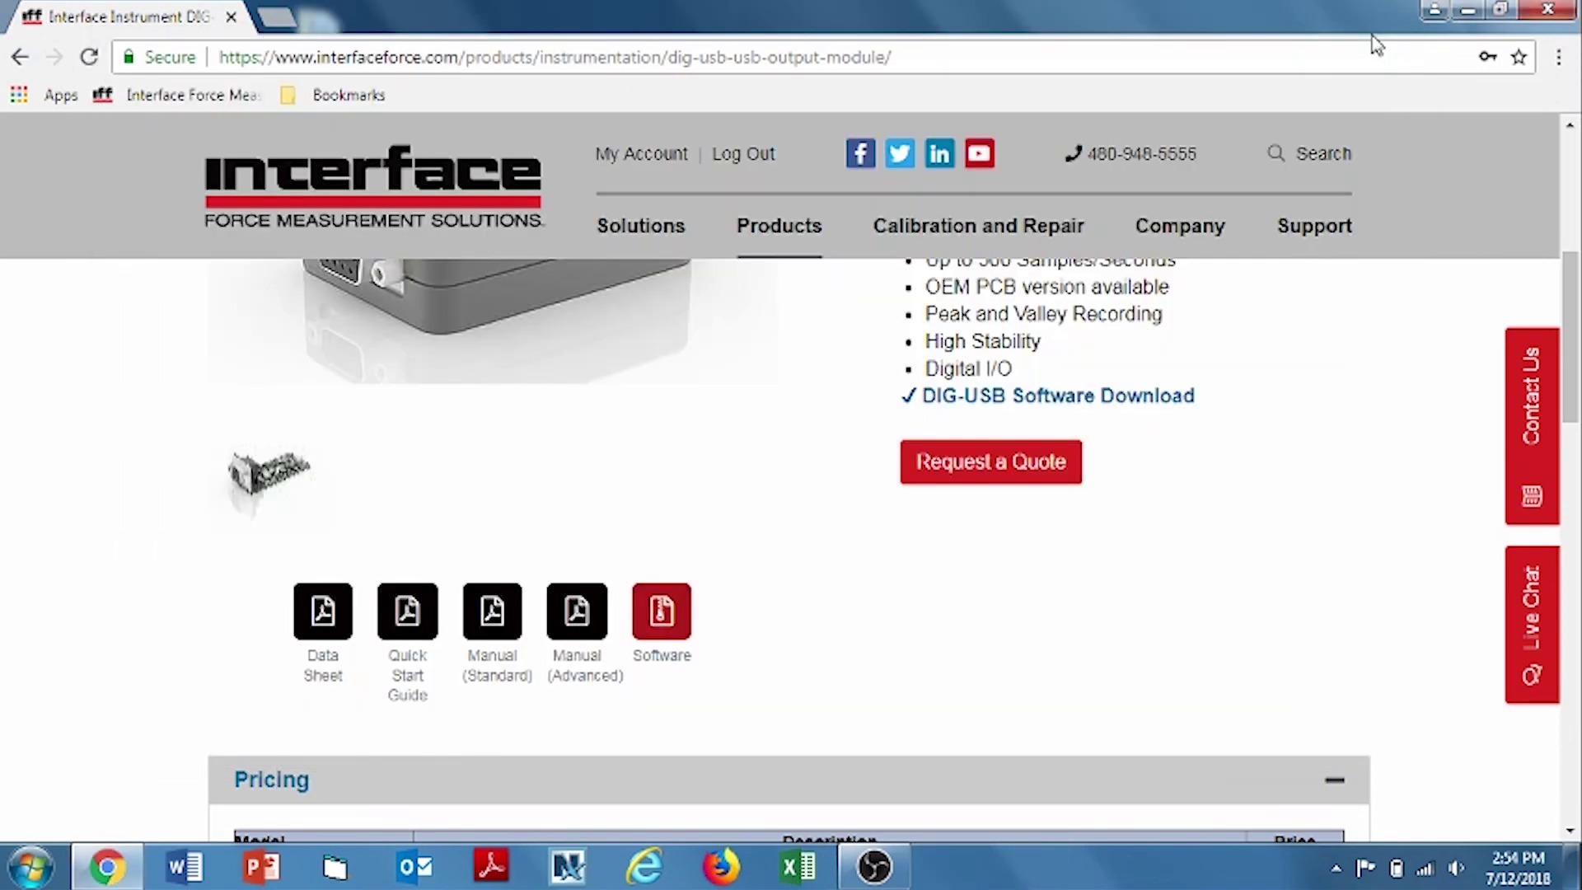
pyautogui.click(1465, 11)
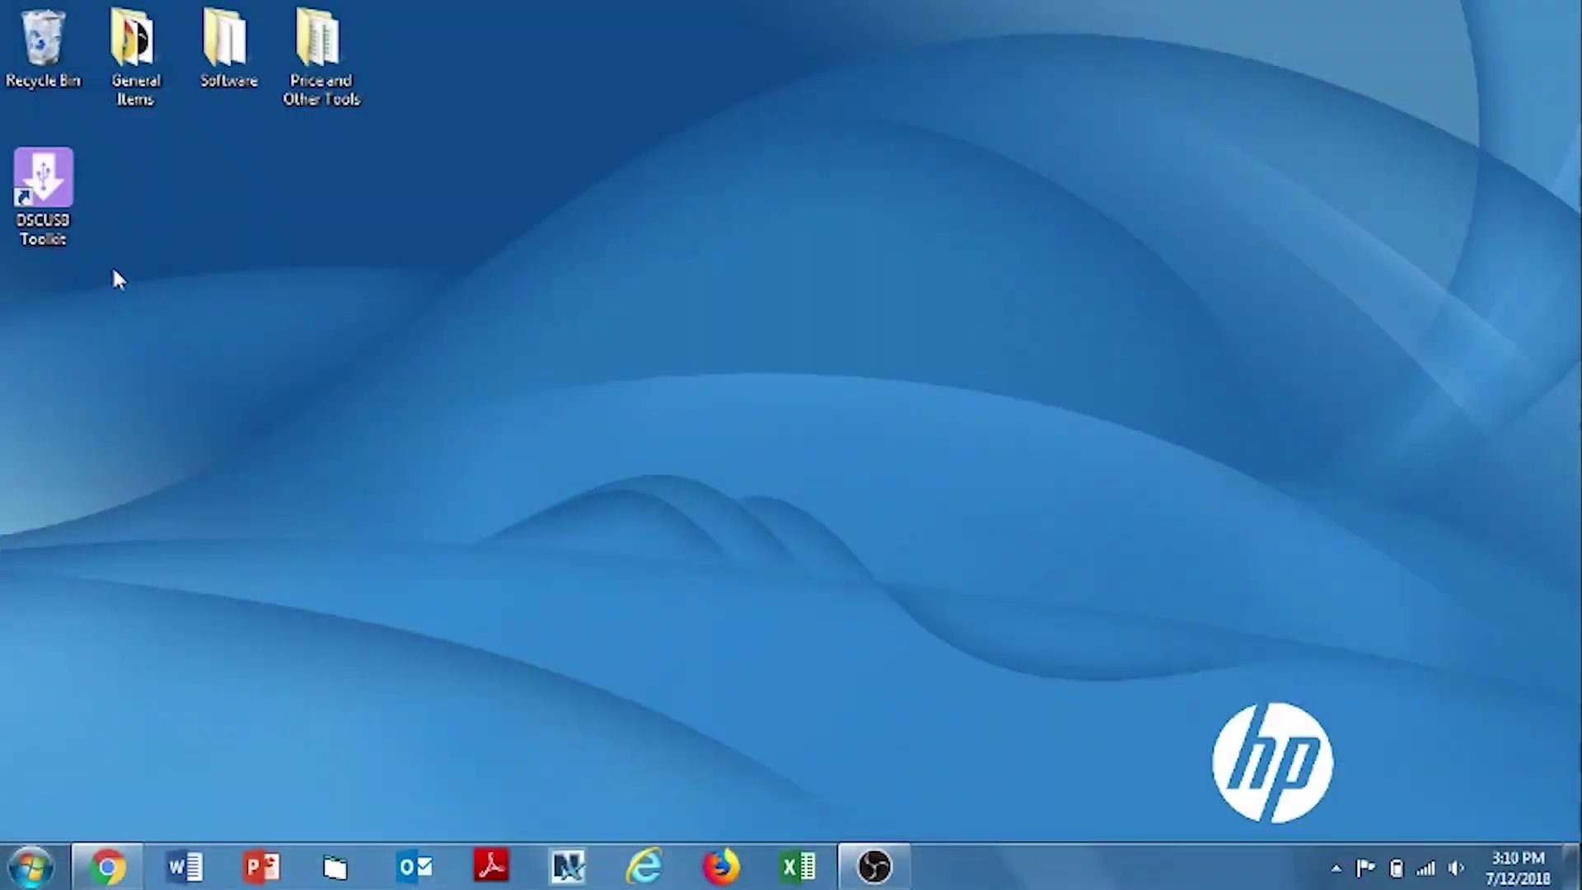
# Step: Launch DSCUSB Toolkit from its desktop icon and go to its Calibration page
pyautogui.doubleClick(39, 184)
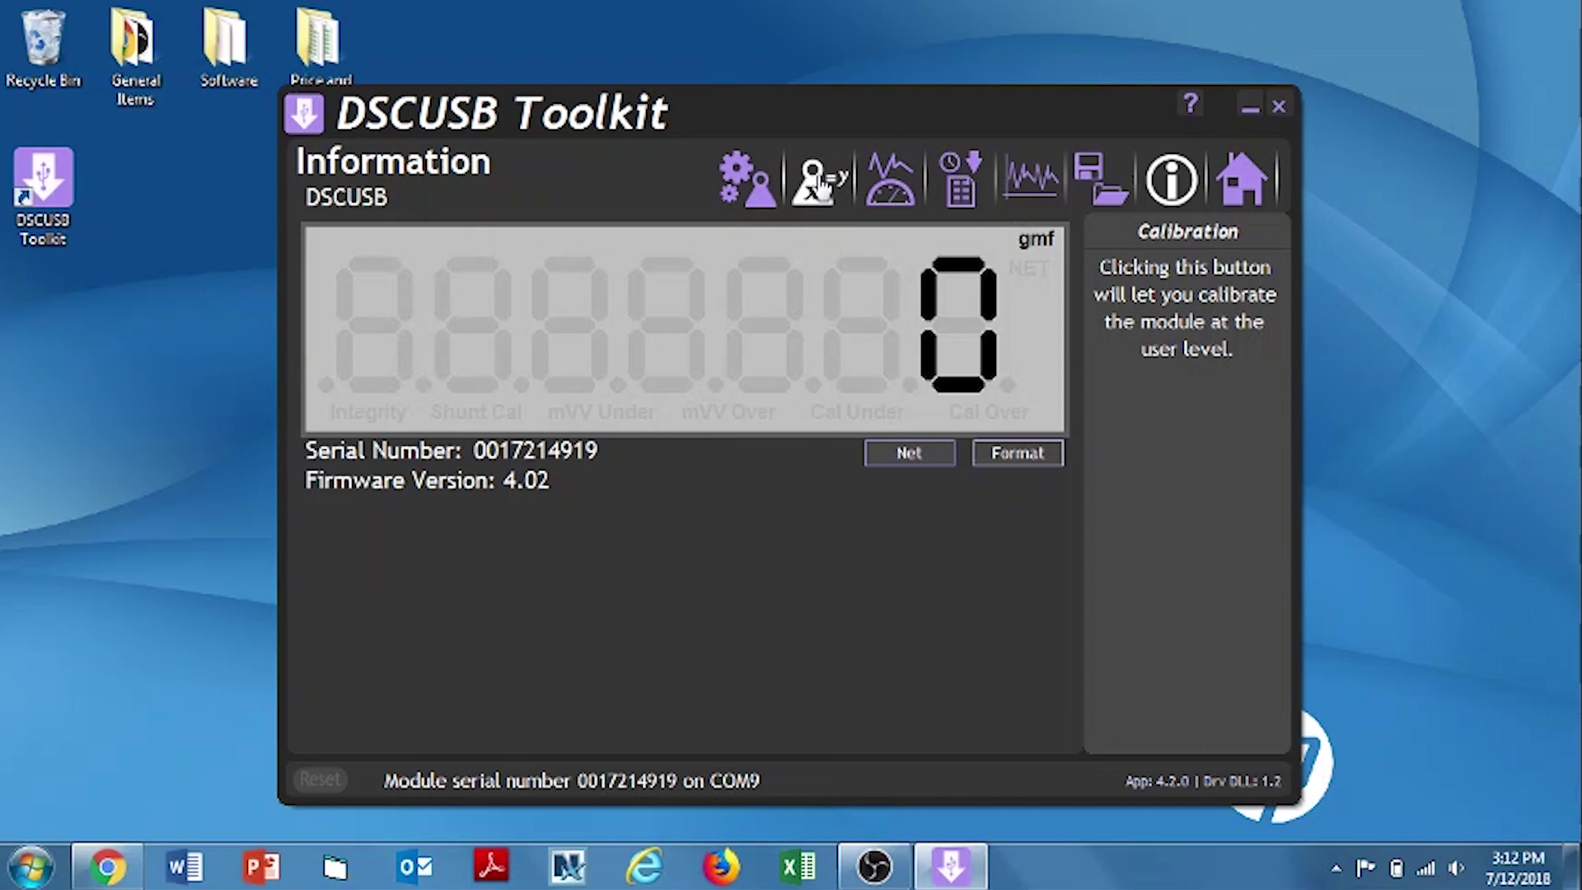
pyautogui.click(822, 186)
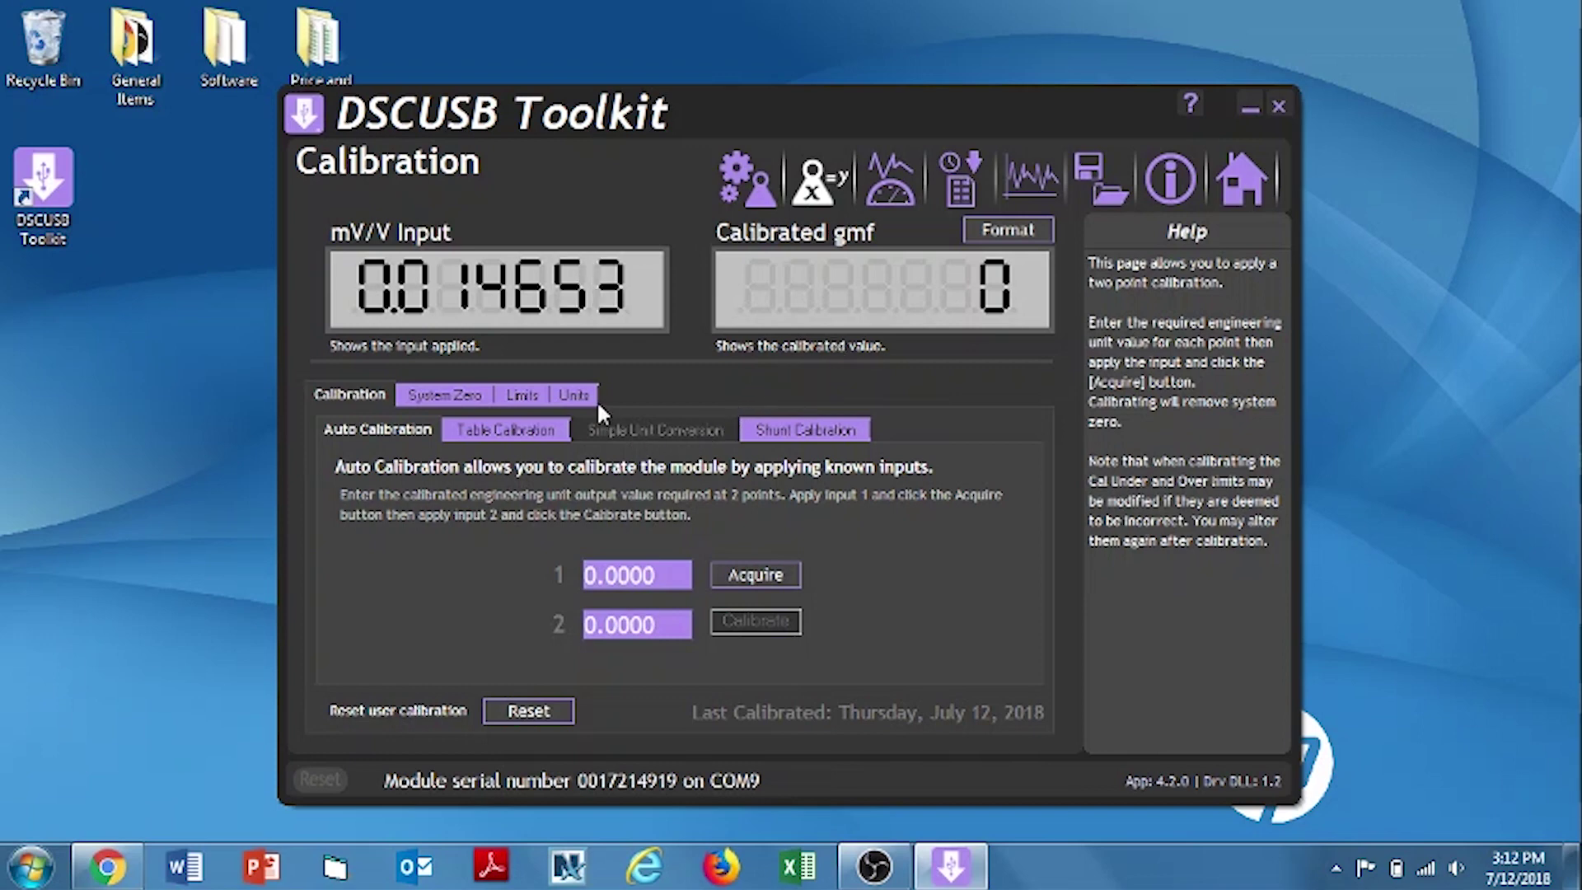
# Step: Replace the units text gmf with lbf in the Units settings
pyautogui.click(572, 393)
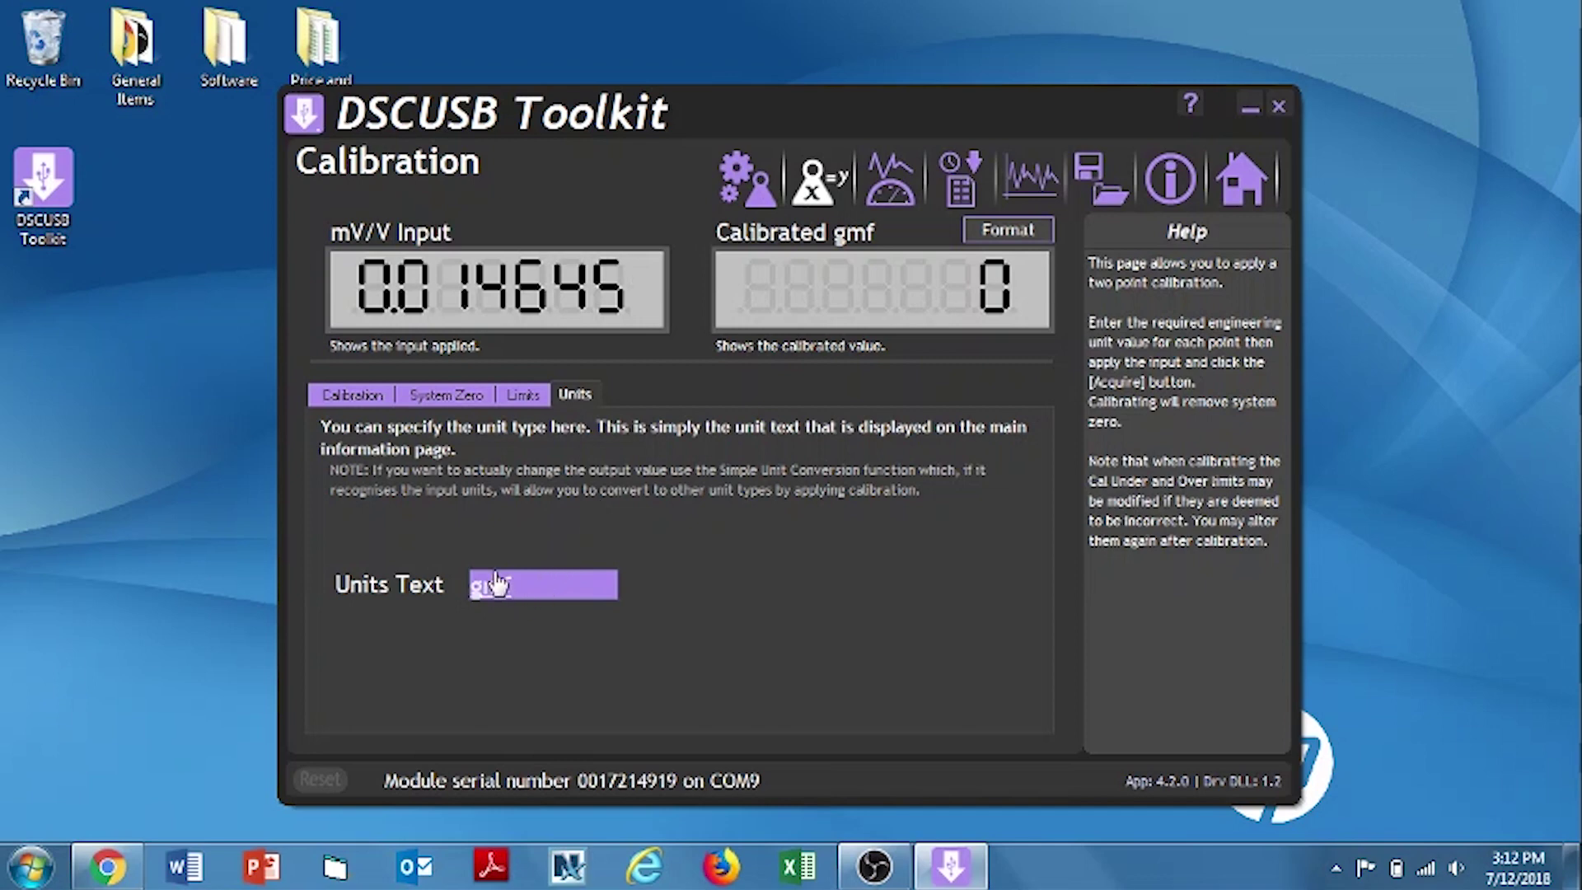
pyautogui.click(494, 585)
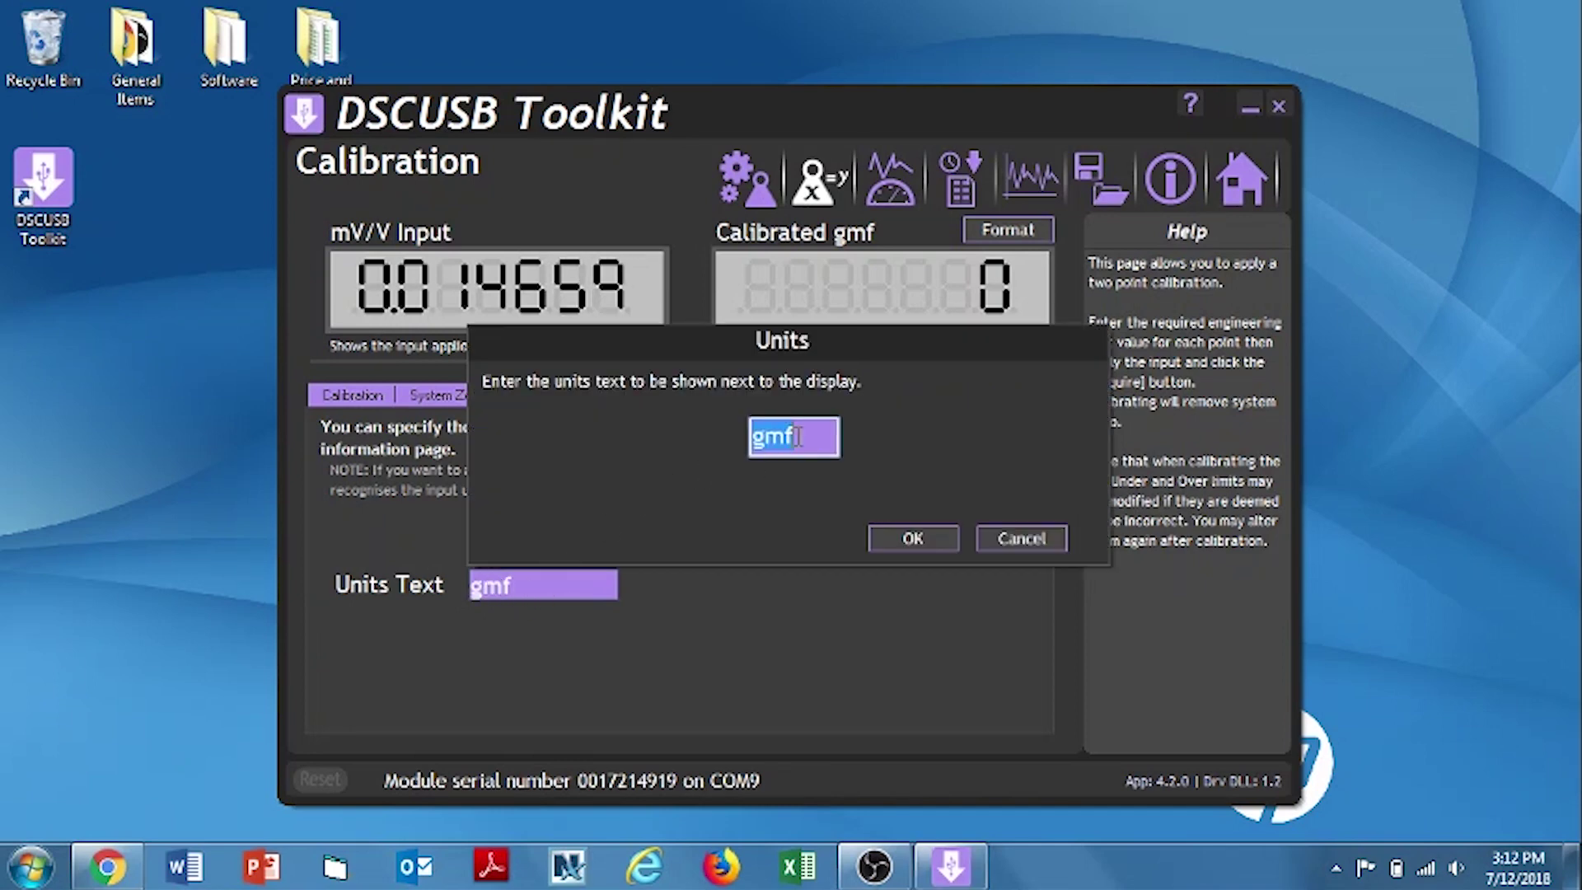
pyautogui.press('BackSpace')
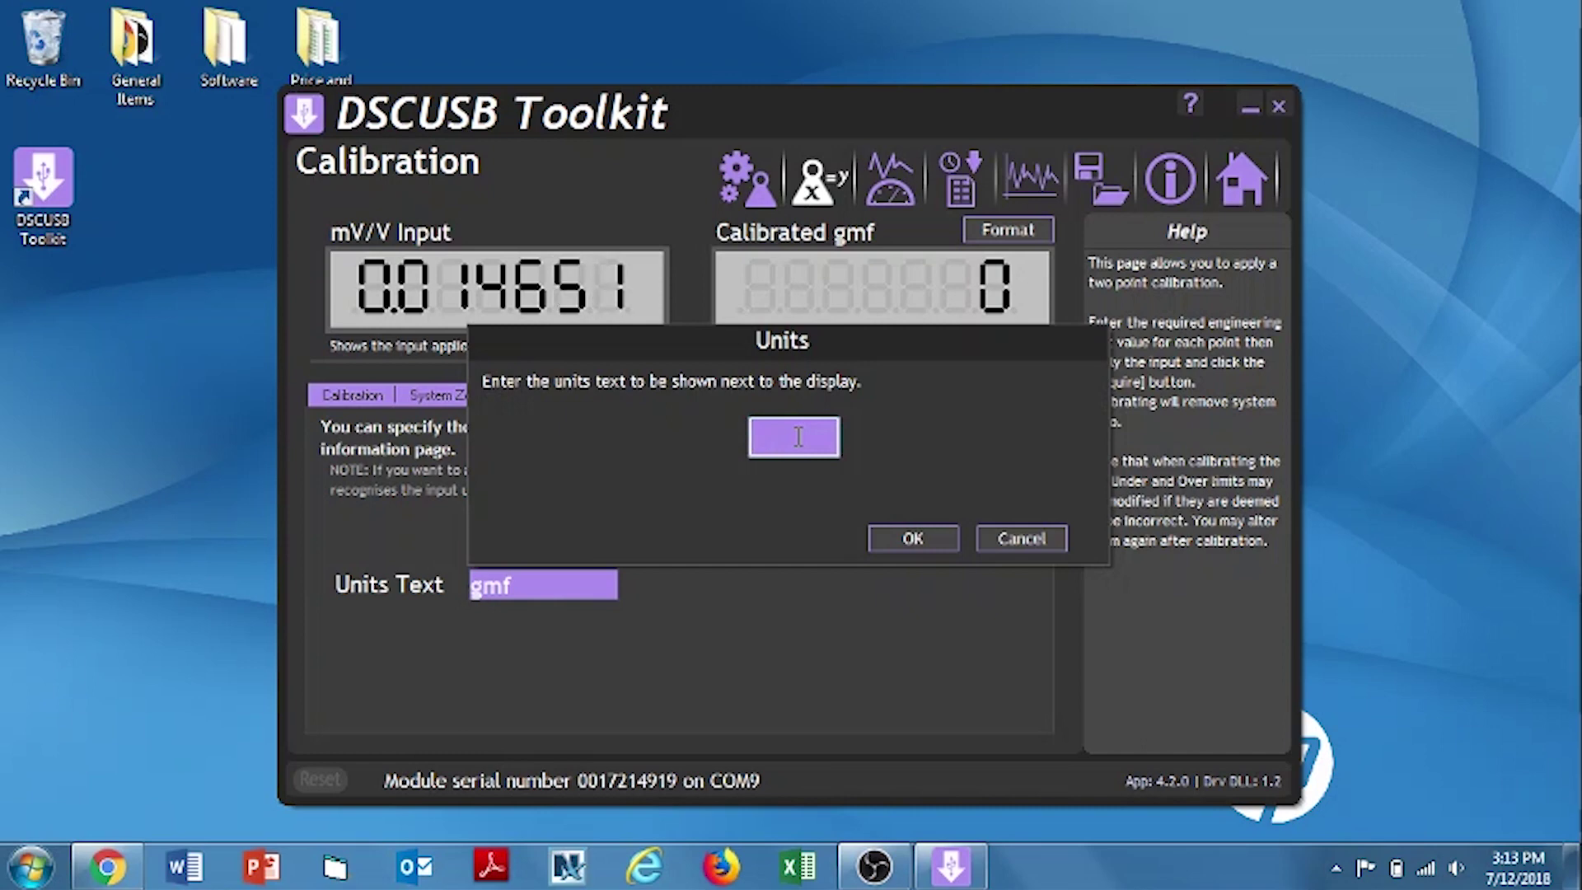
pyautogui.write('lbf')
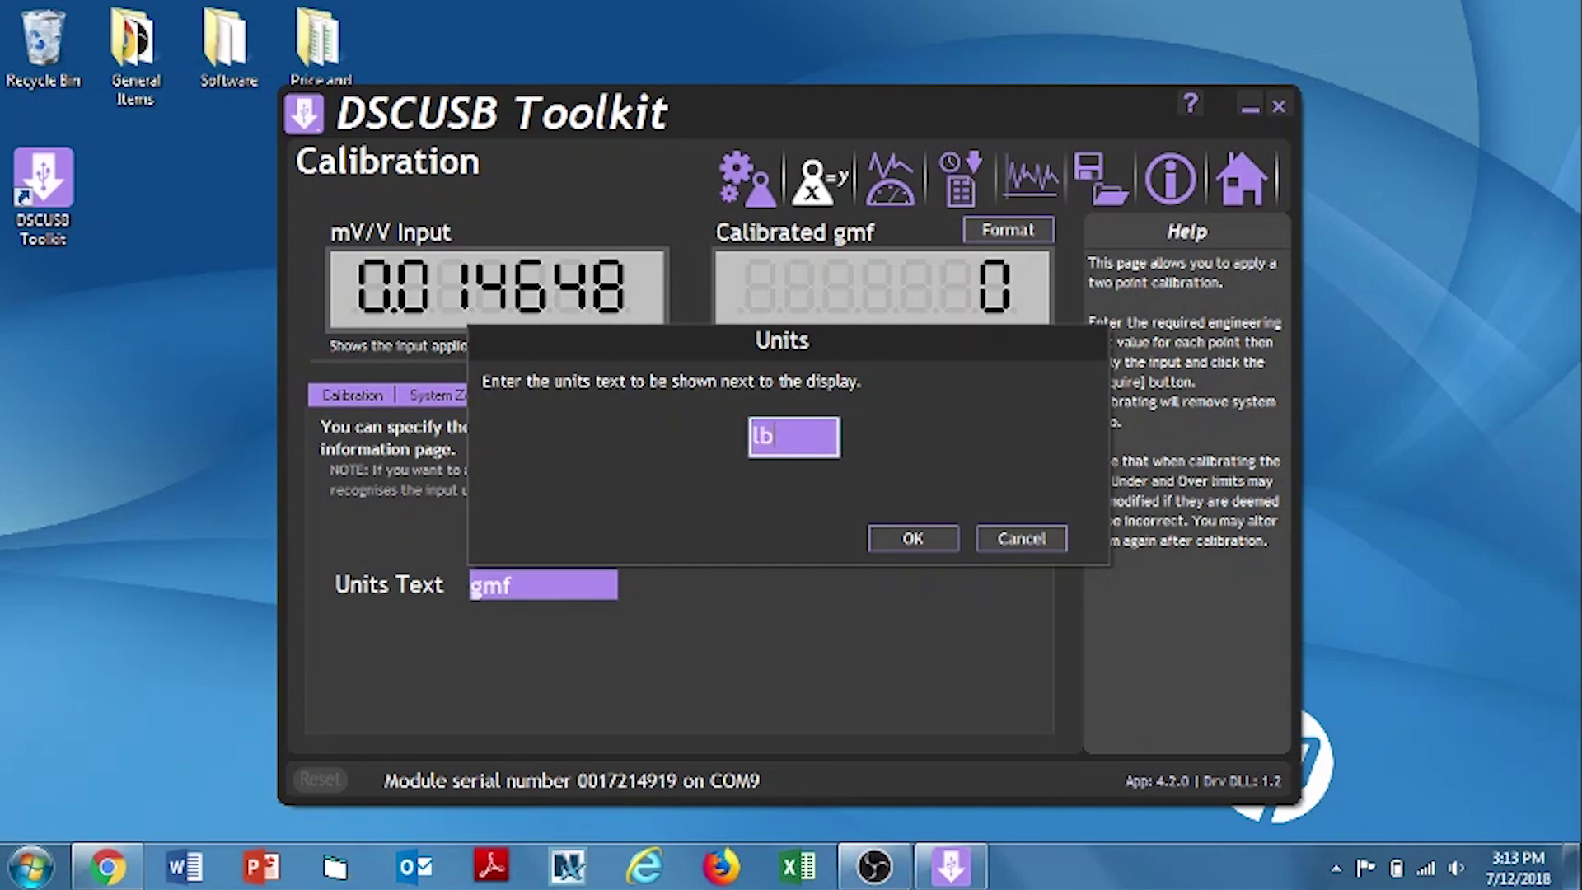
pyautogui.click(934, 537)
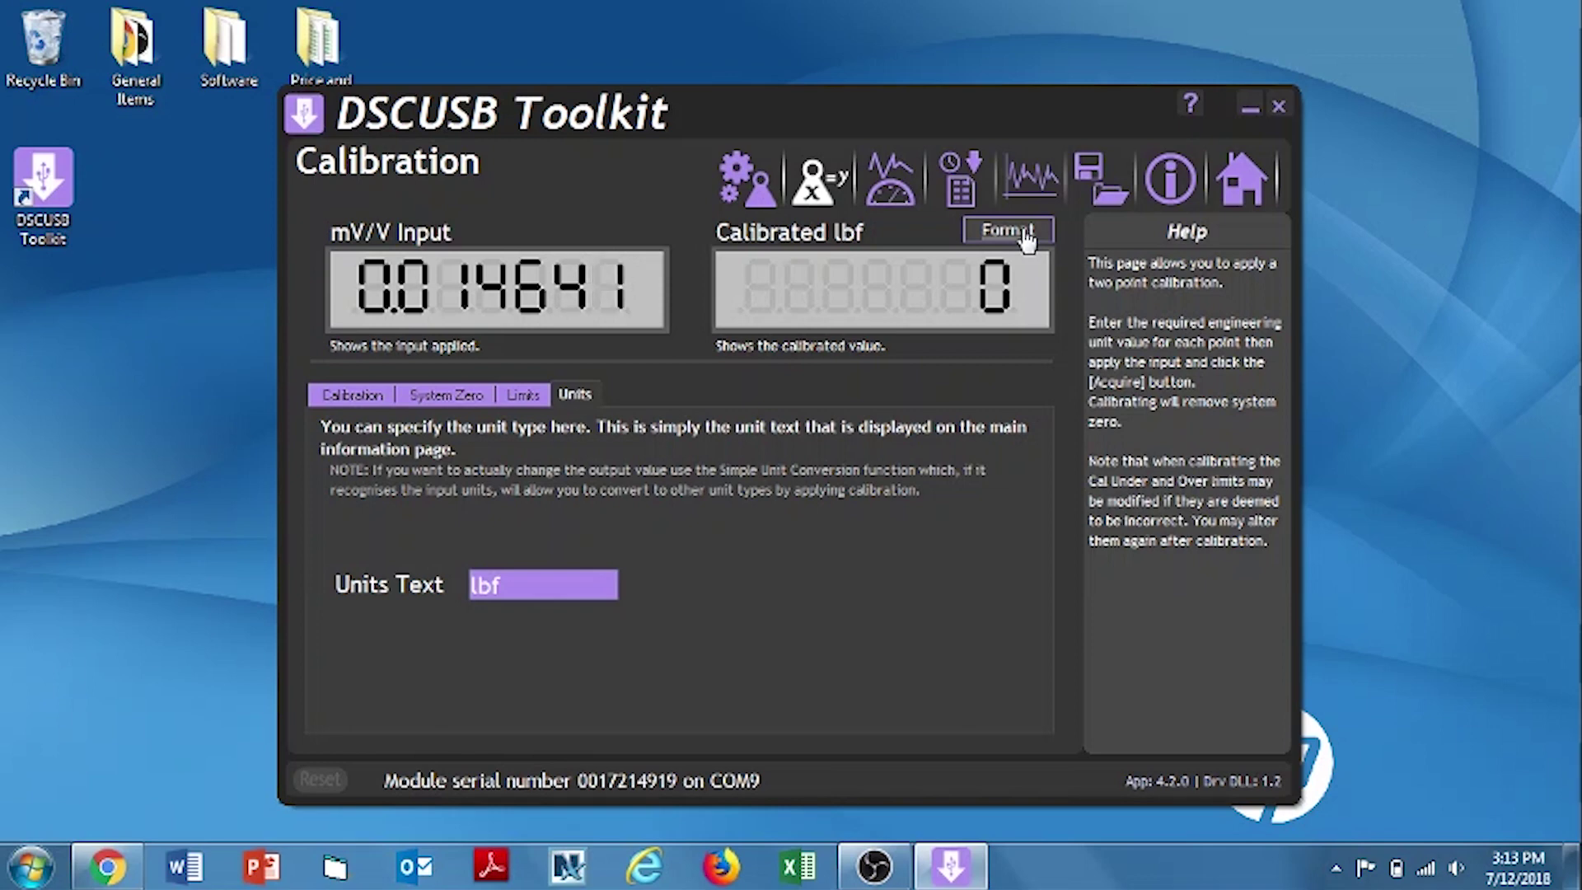
# Step: Set the calibrated display format to 0.0, one decimal place
pyautogui.click(1025, 234)
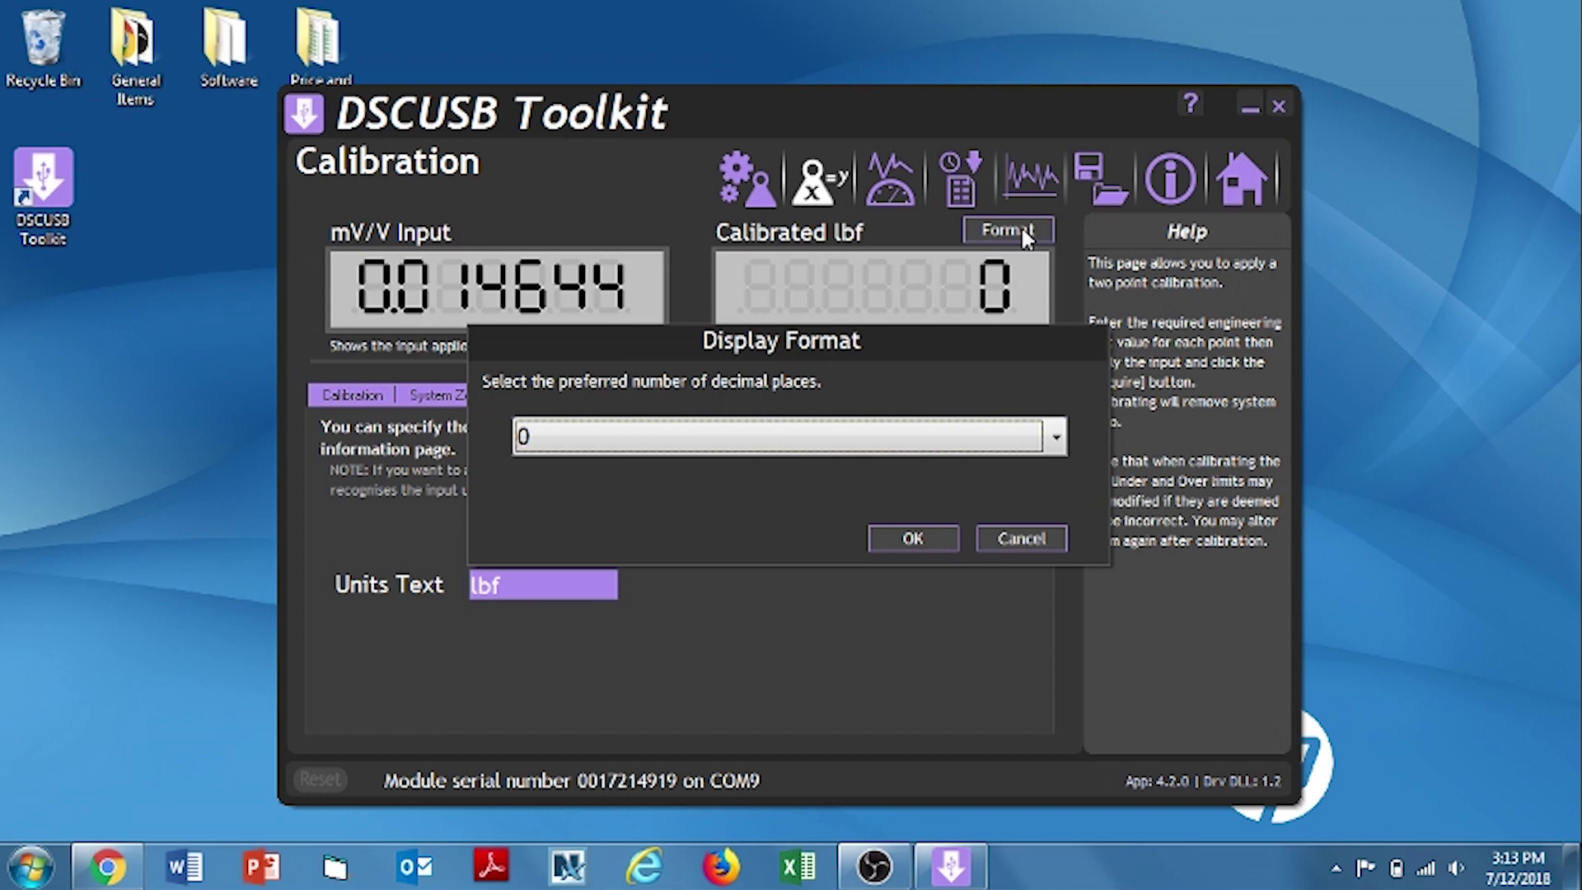
pyautogui.click(1058, 438)
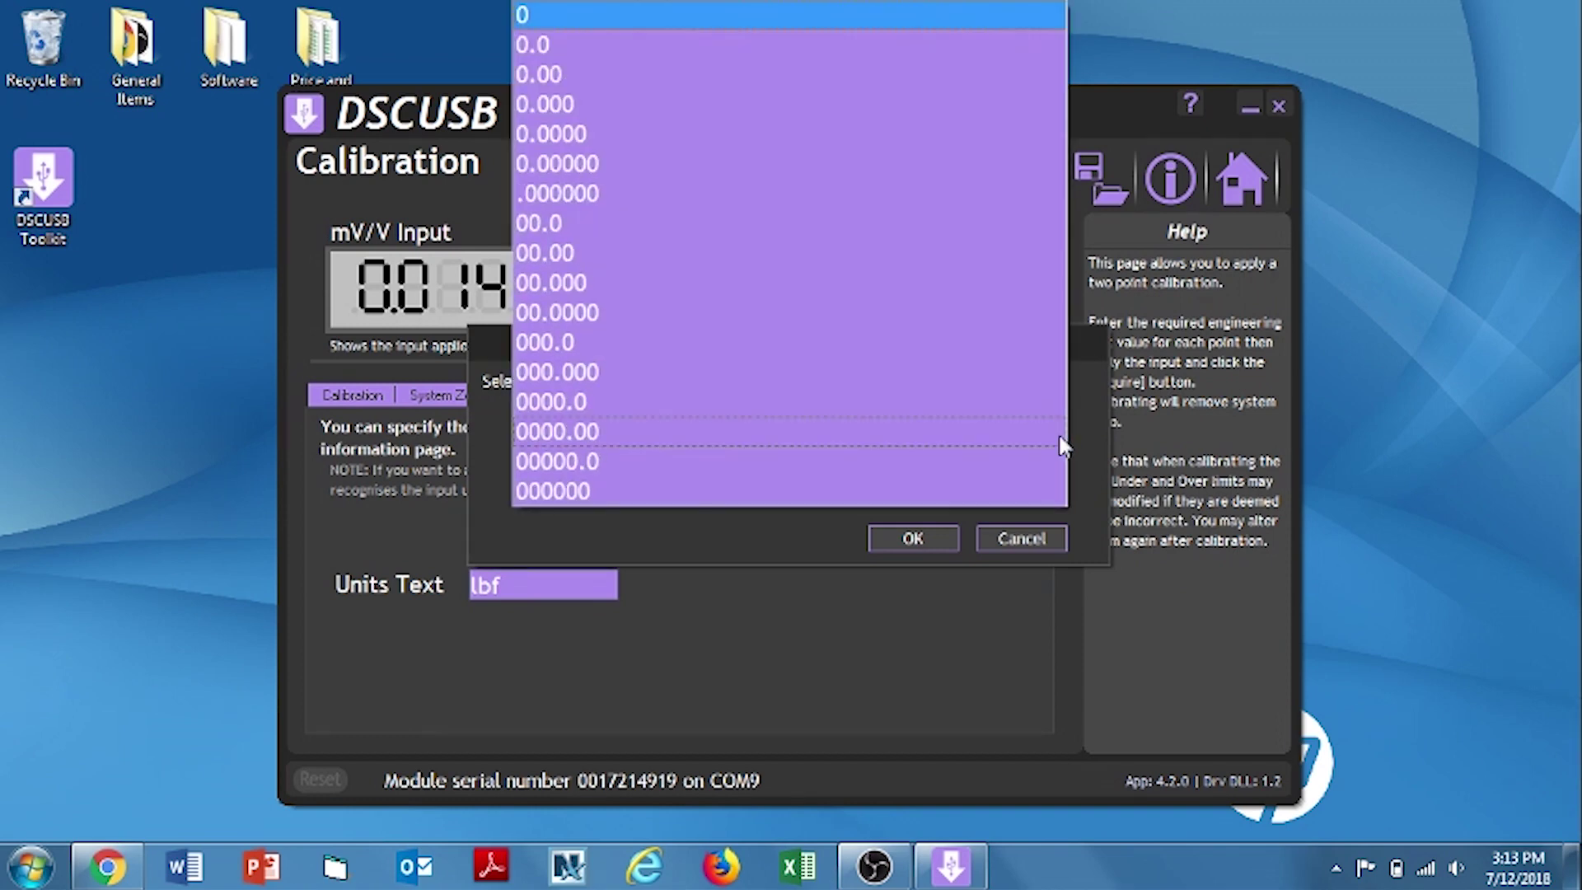
pyautogui.click(894, 43)
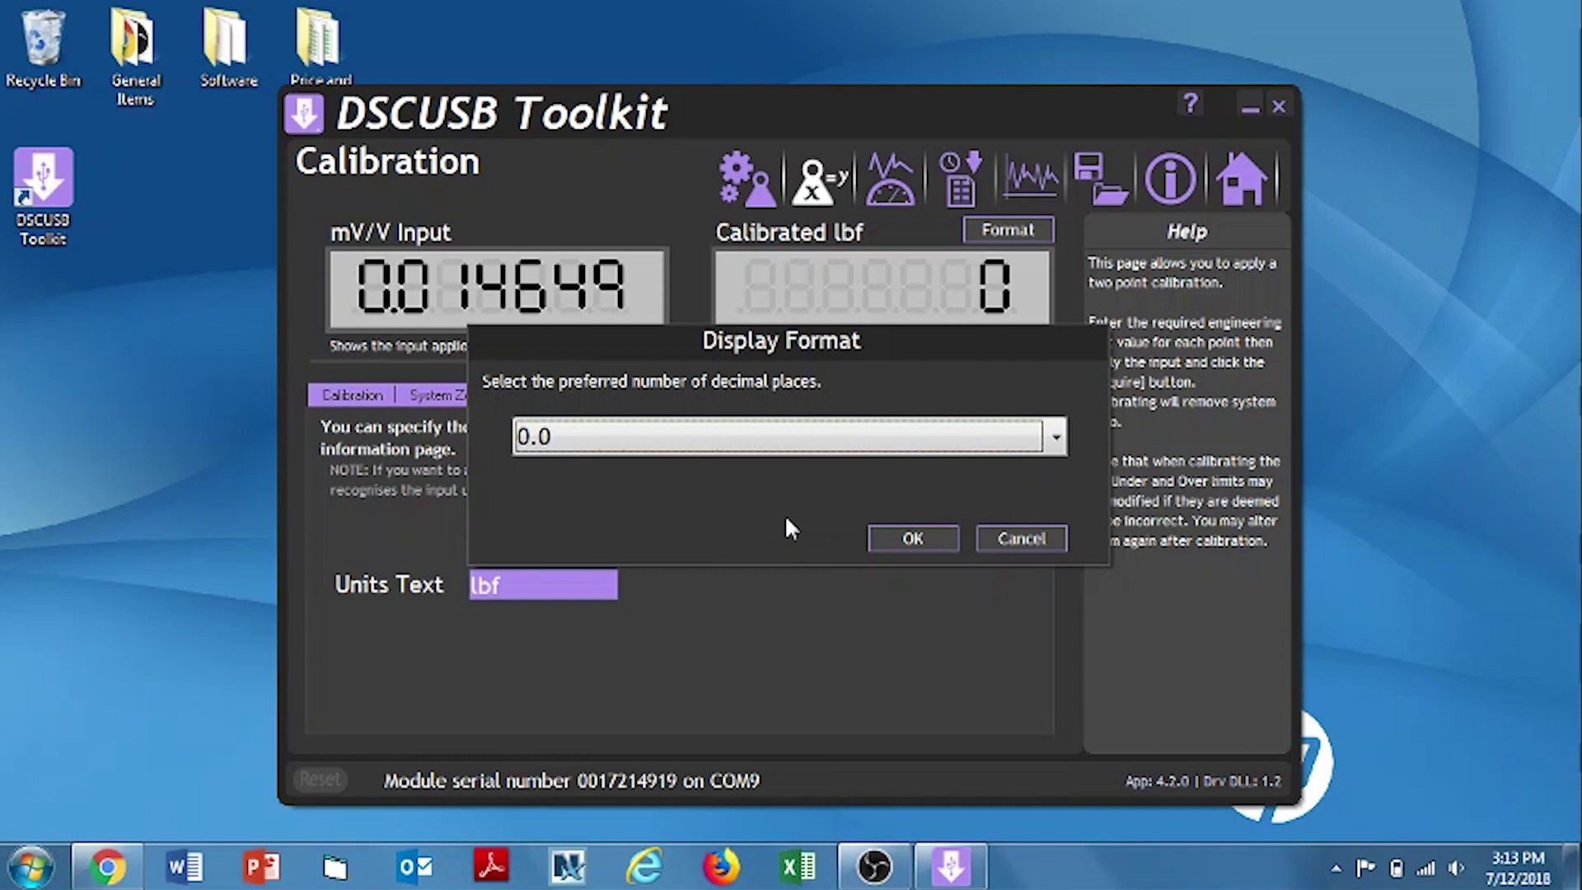
pyautogui.click(909, 537)
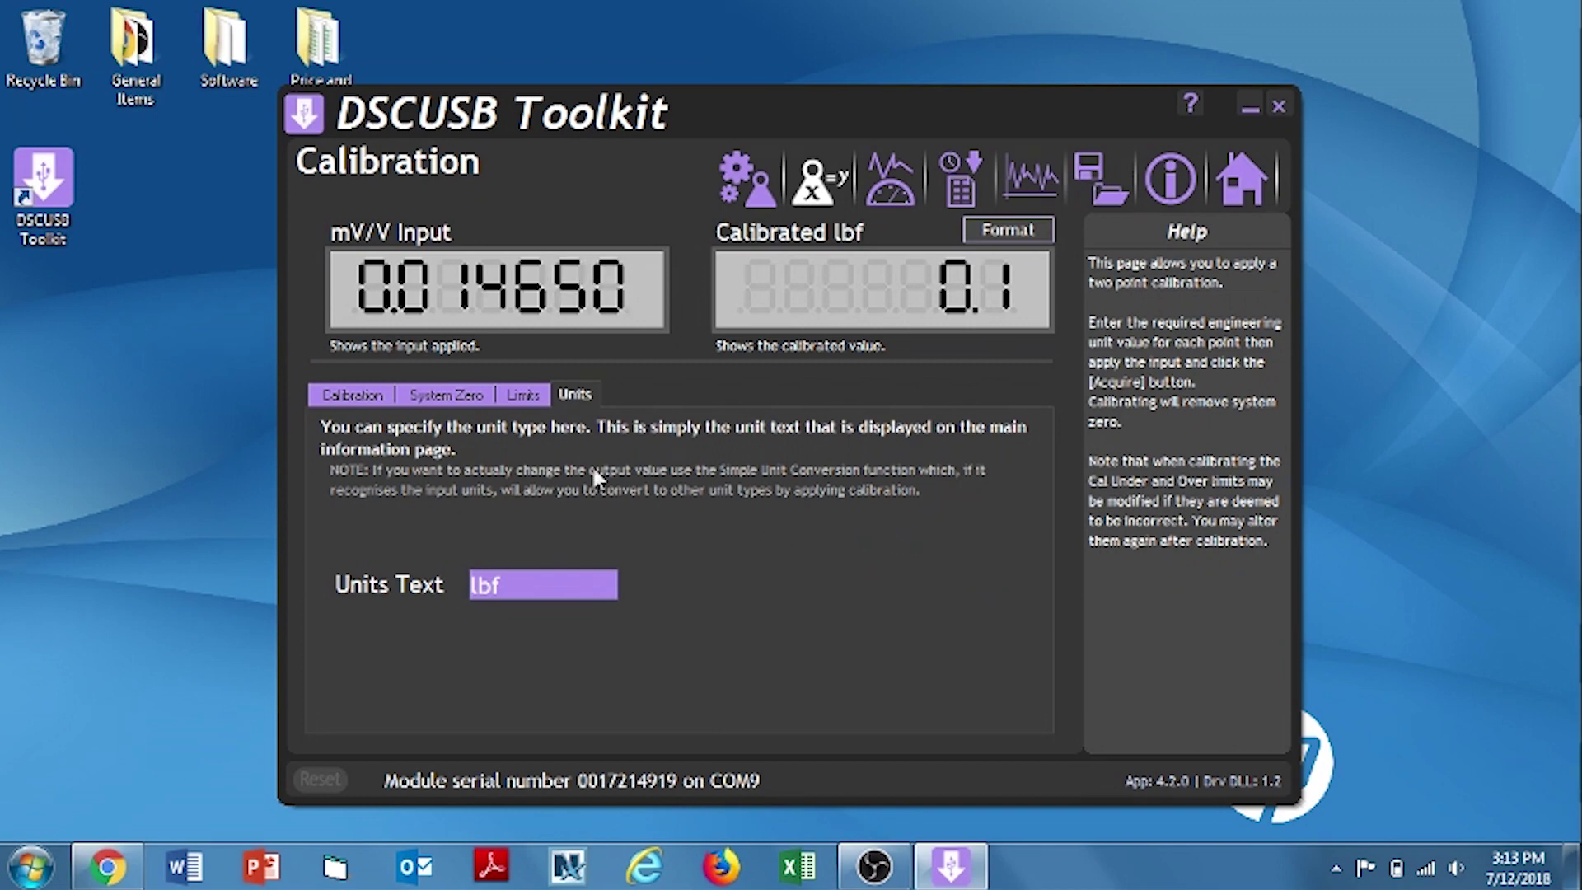
# Step: Enter 1.1 as Auto Calibration point 2's output value, leaving point 1 at 0
pyautogui.click(350, 395)
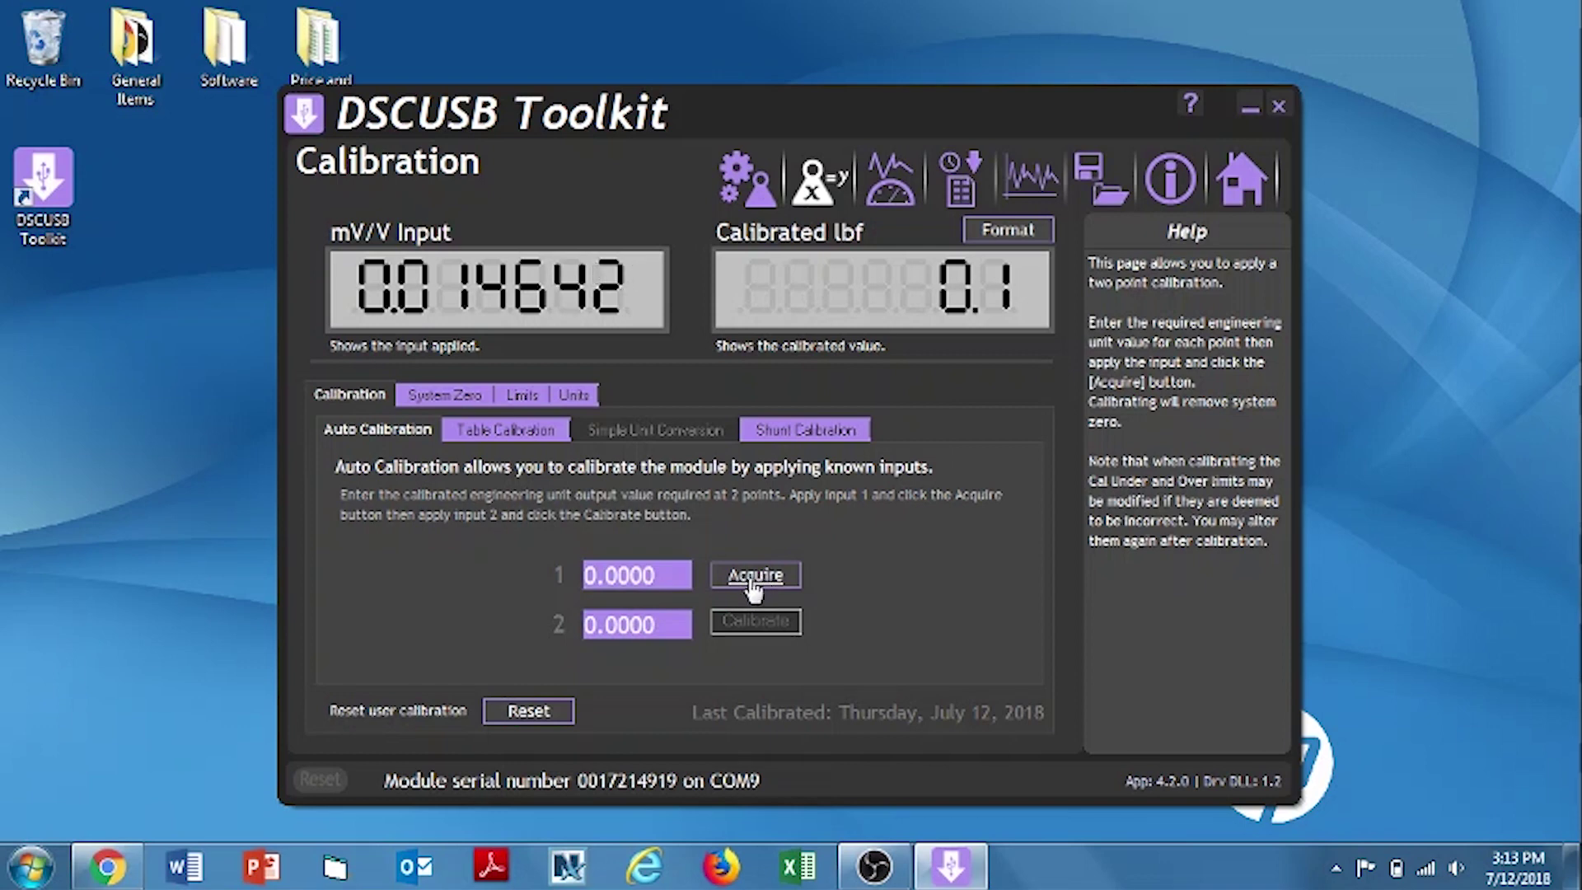
pyautogui.click(645, 629)
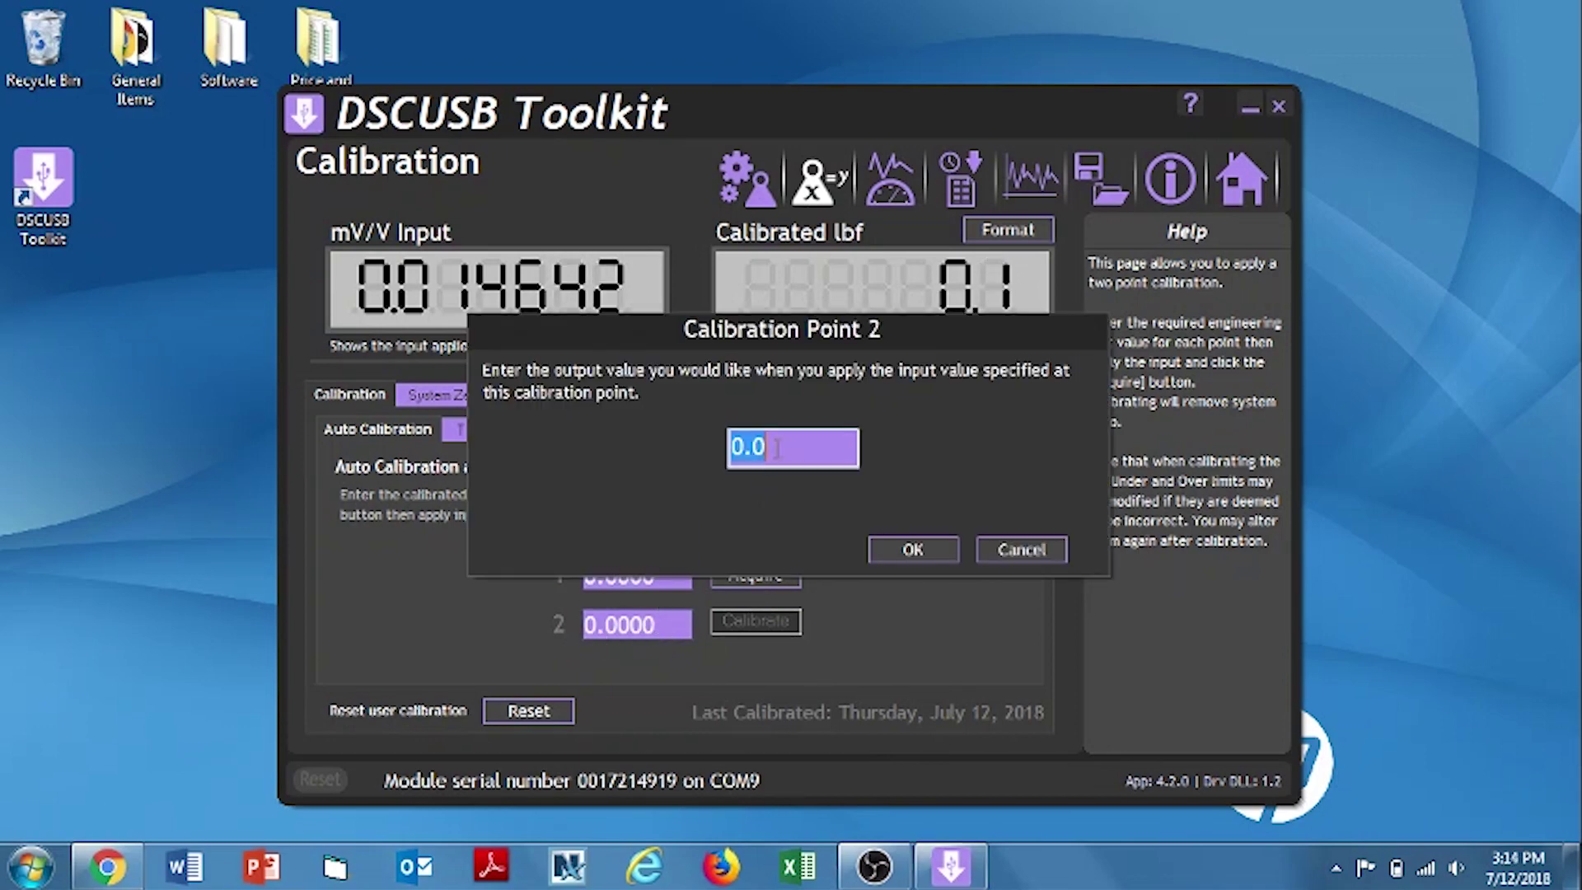
pyautogui.write('1.1')
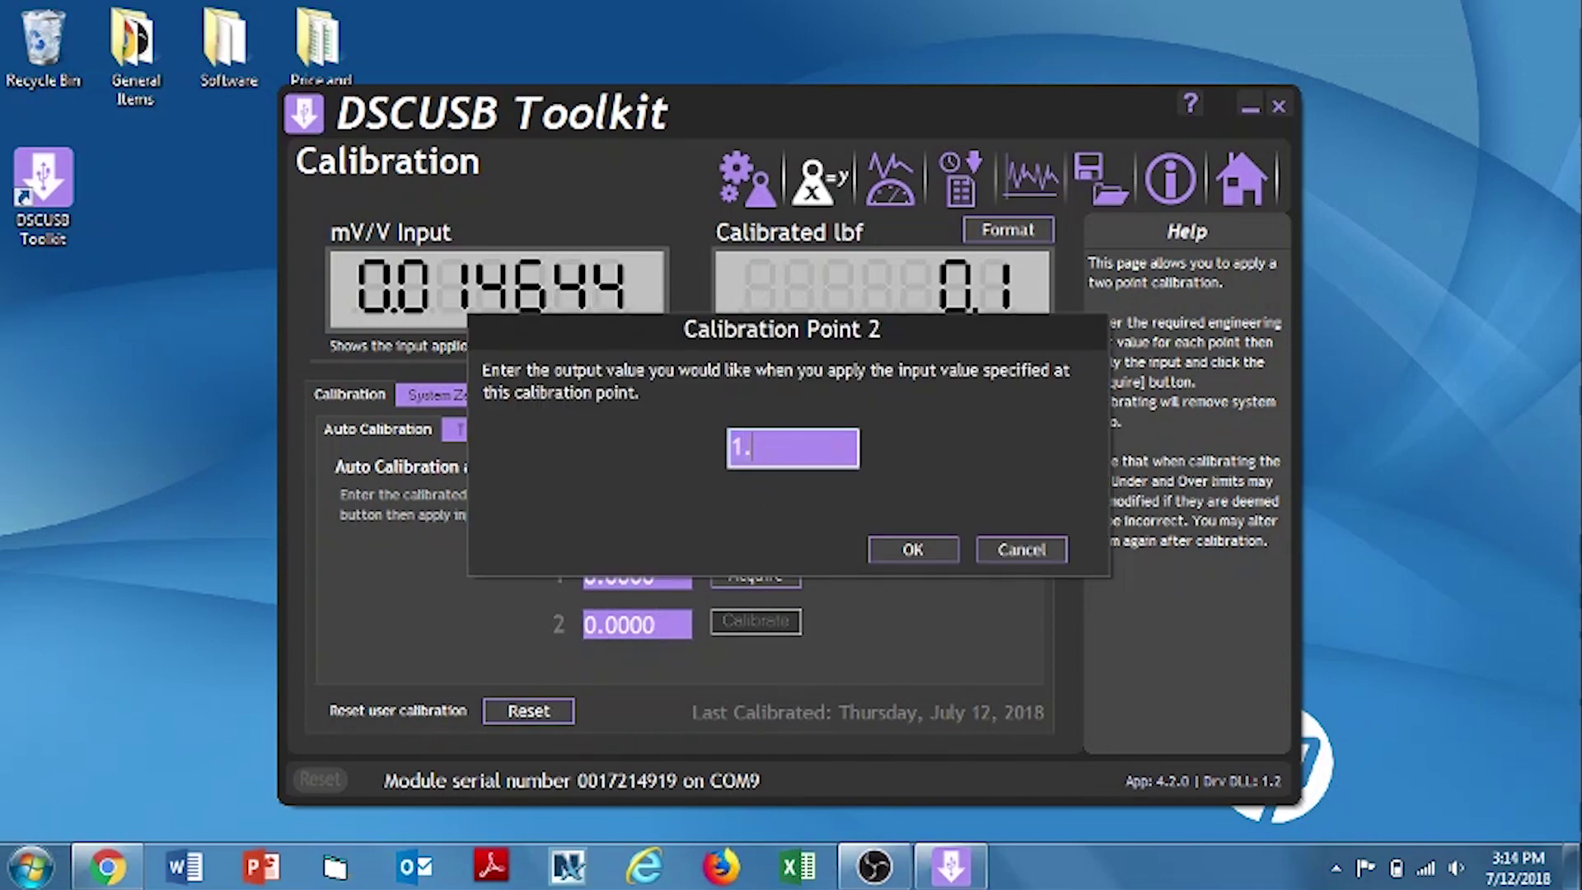
pyautogui.click(906, 550)
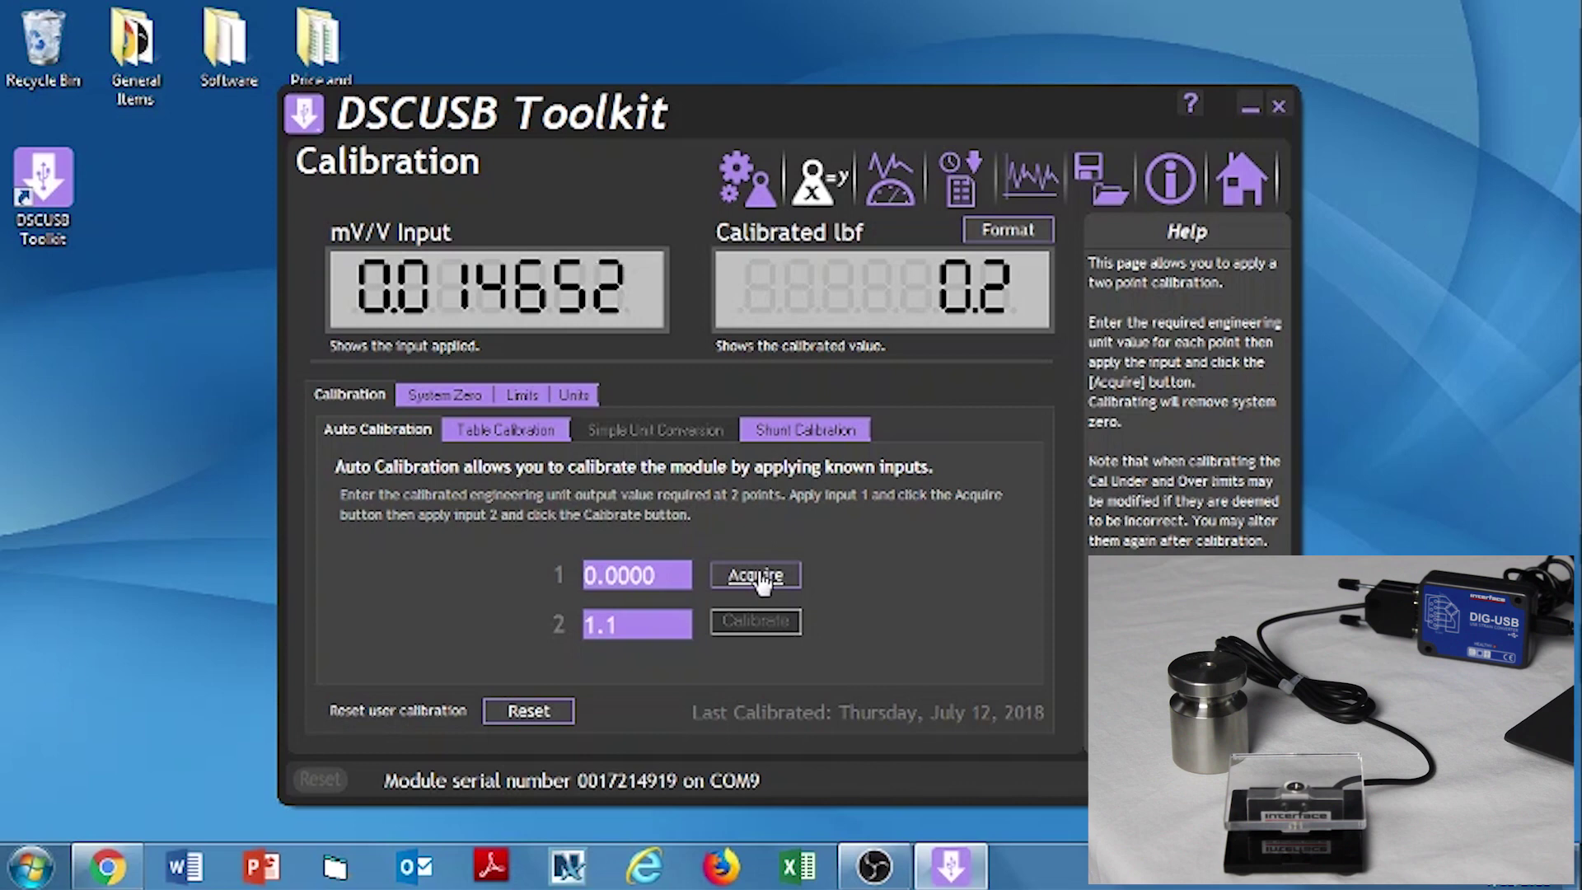
# Step: Capture the unloaded and loaded calibration points, acknowledge completion, and return to the Home module list
pyautogui.click(758, 577)
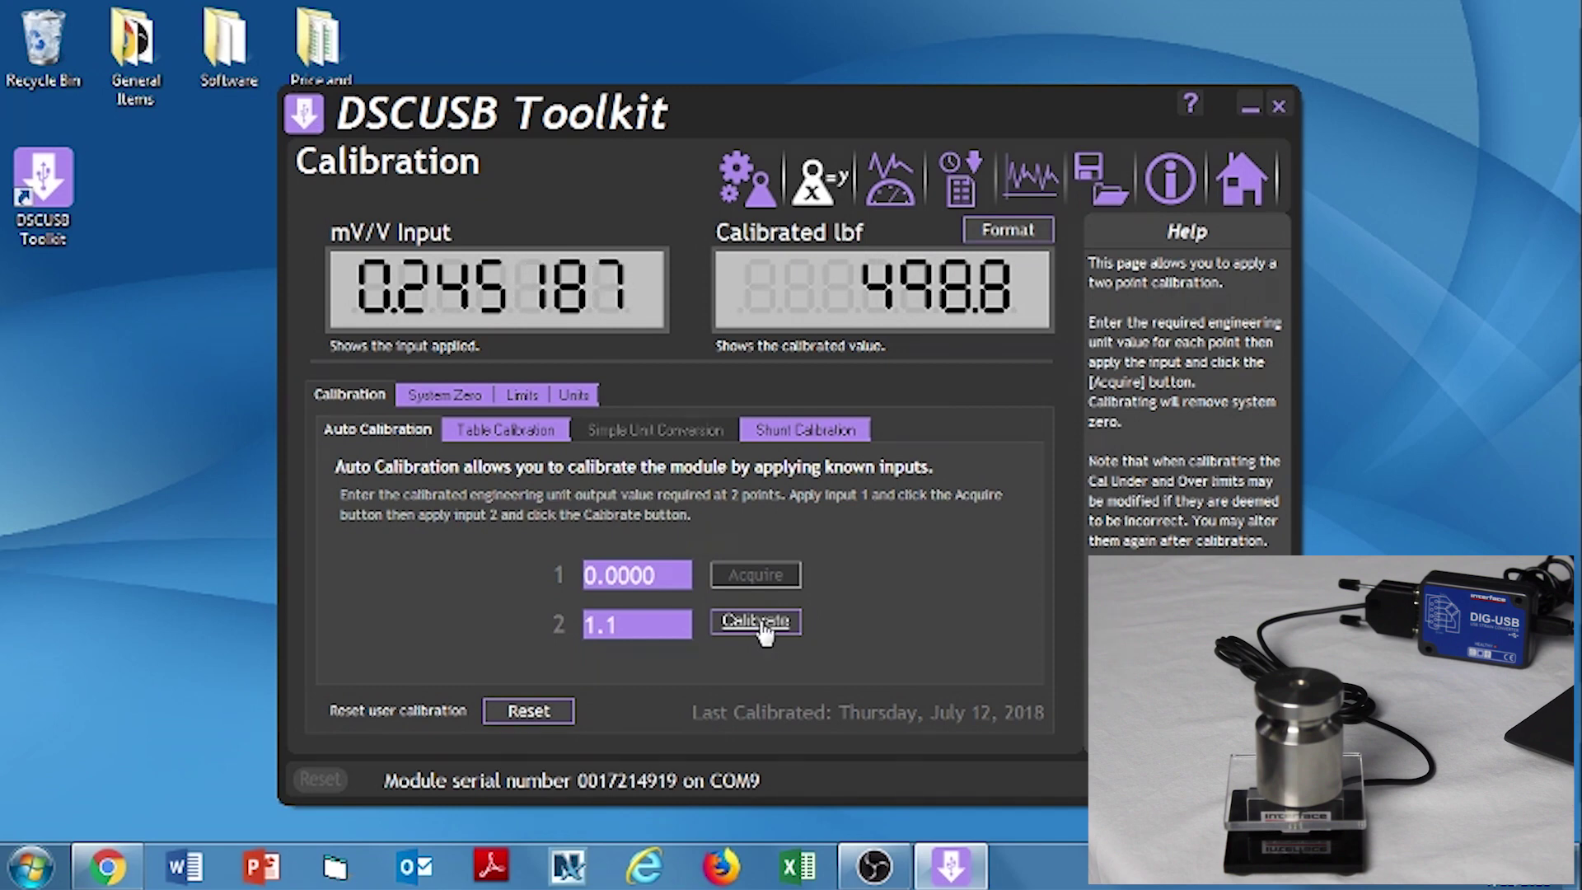
pyautogui.click(759, 622)
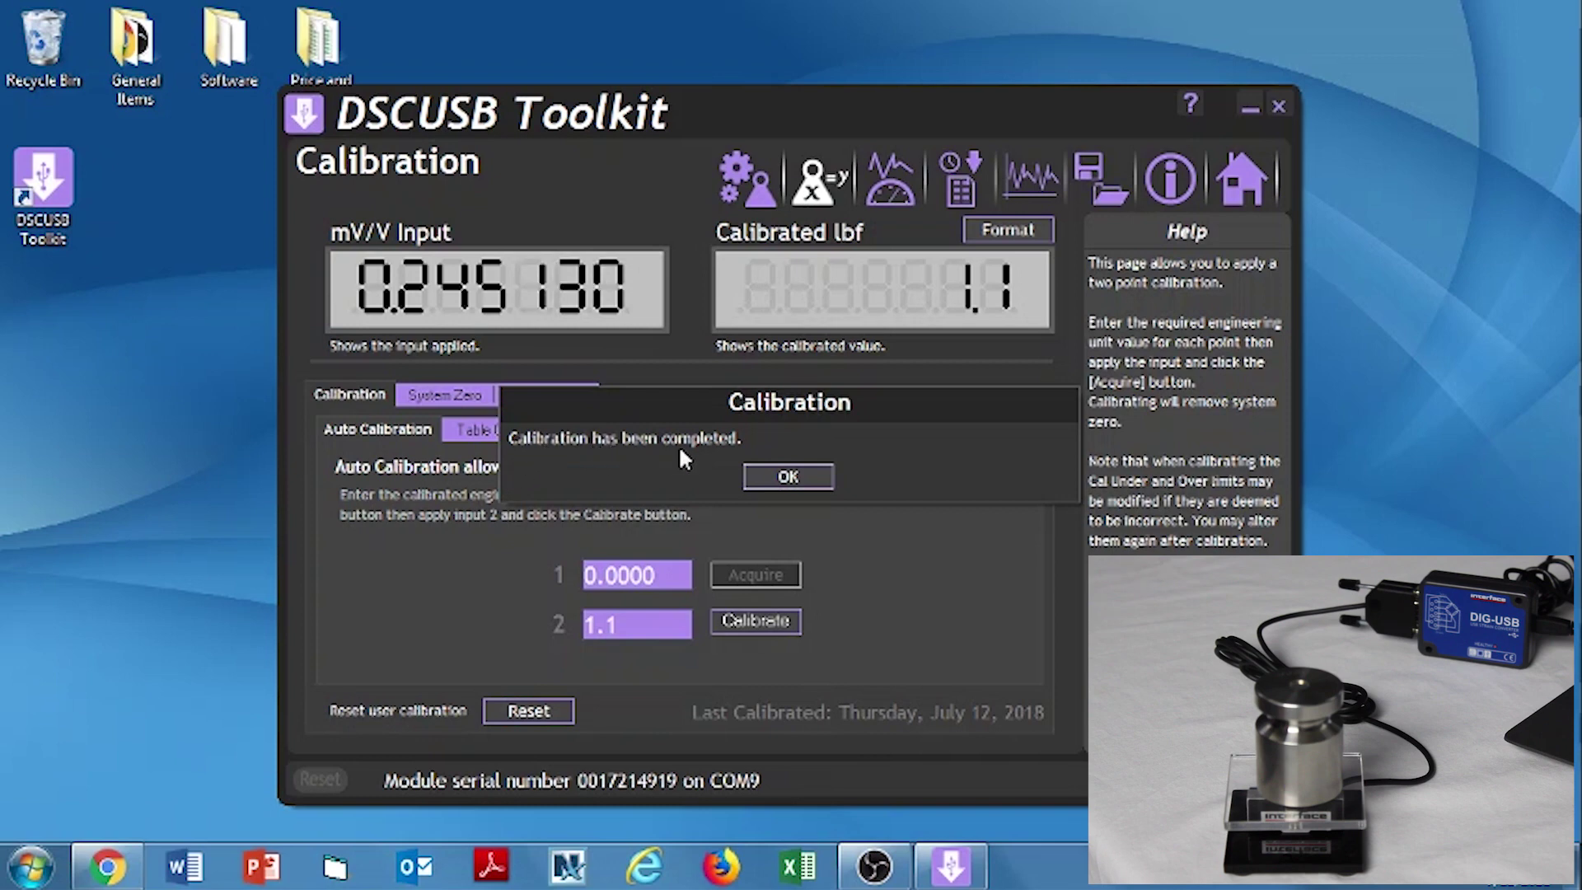
pyautogui.click(789, 477)
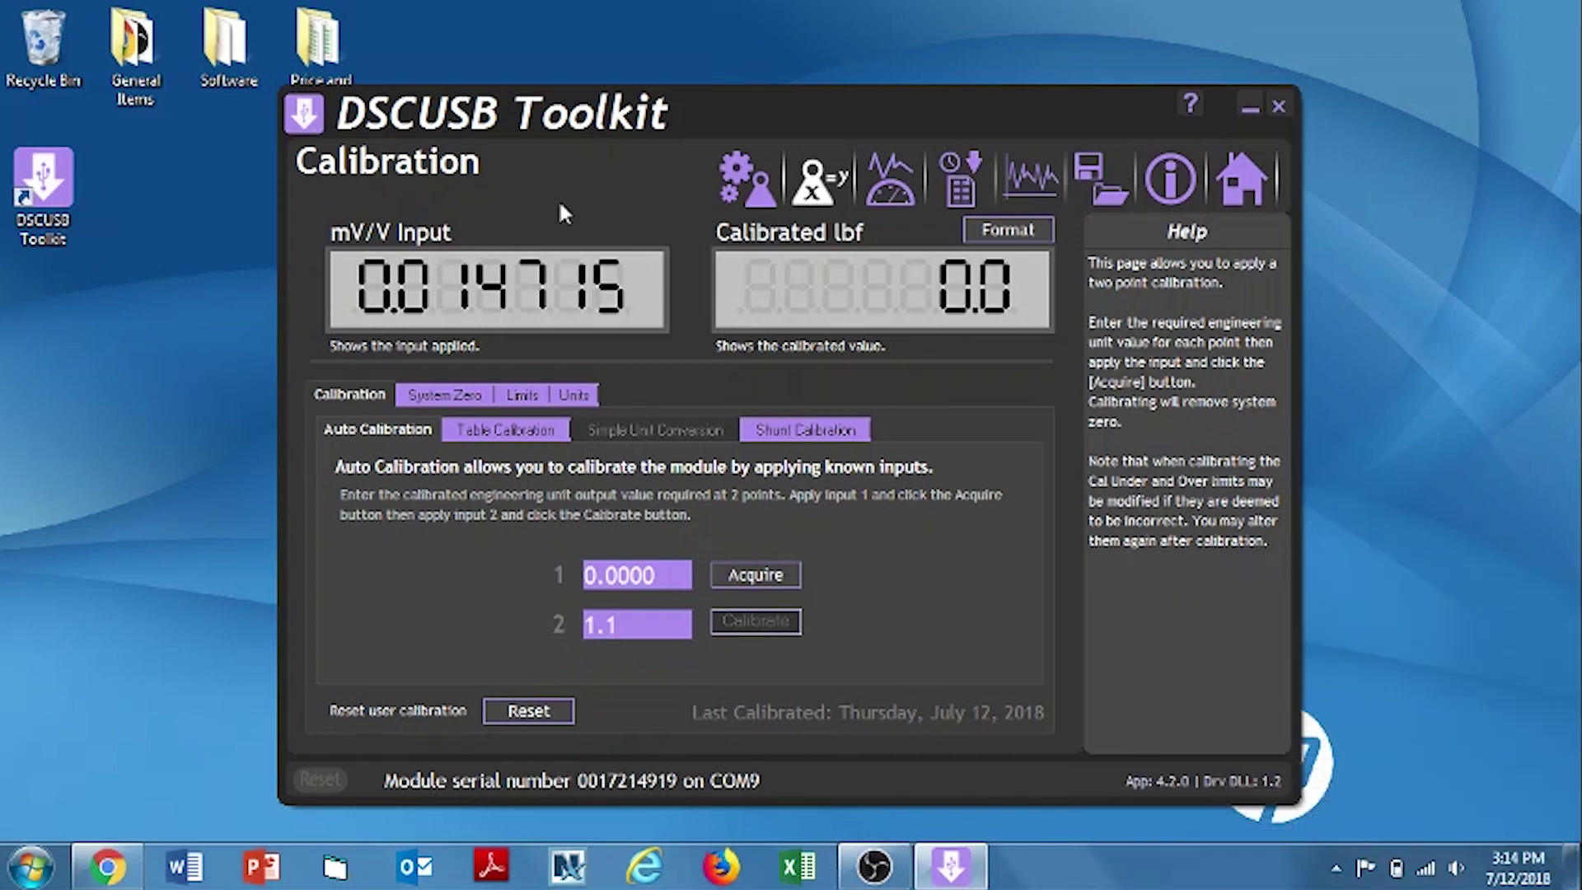
pyautogui.click(1244, 181)
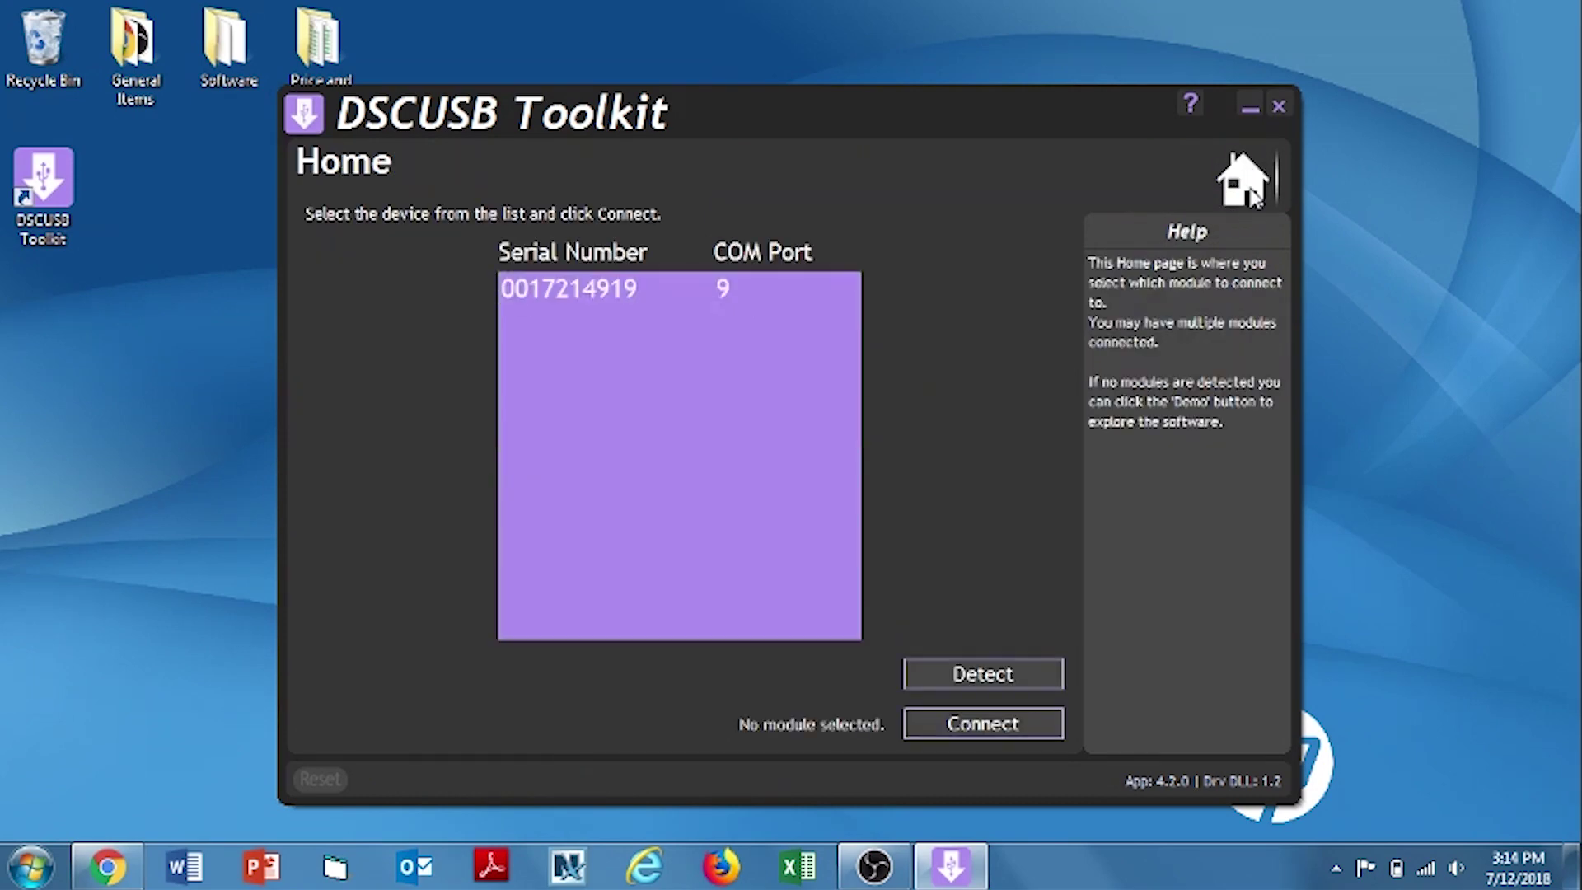
# Step: Reconnect to the detected module on COM 9 and open its Calibration page
pyautogui.click(583, 298)
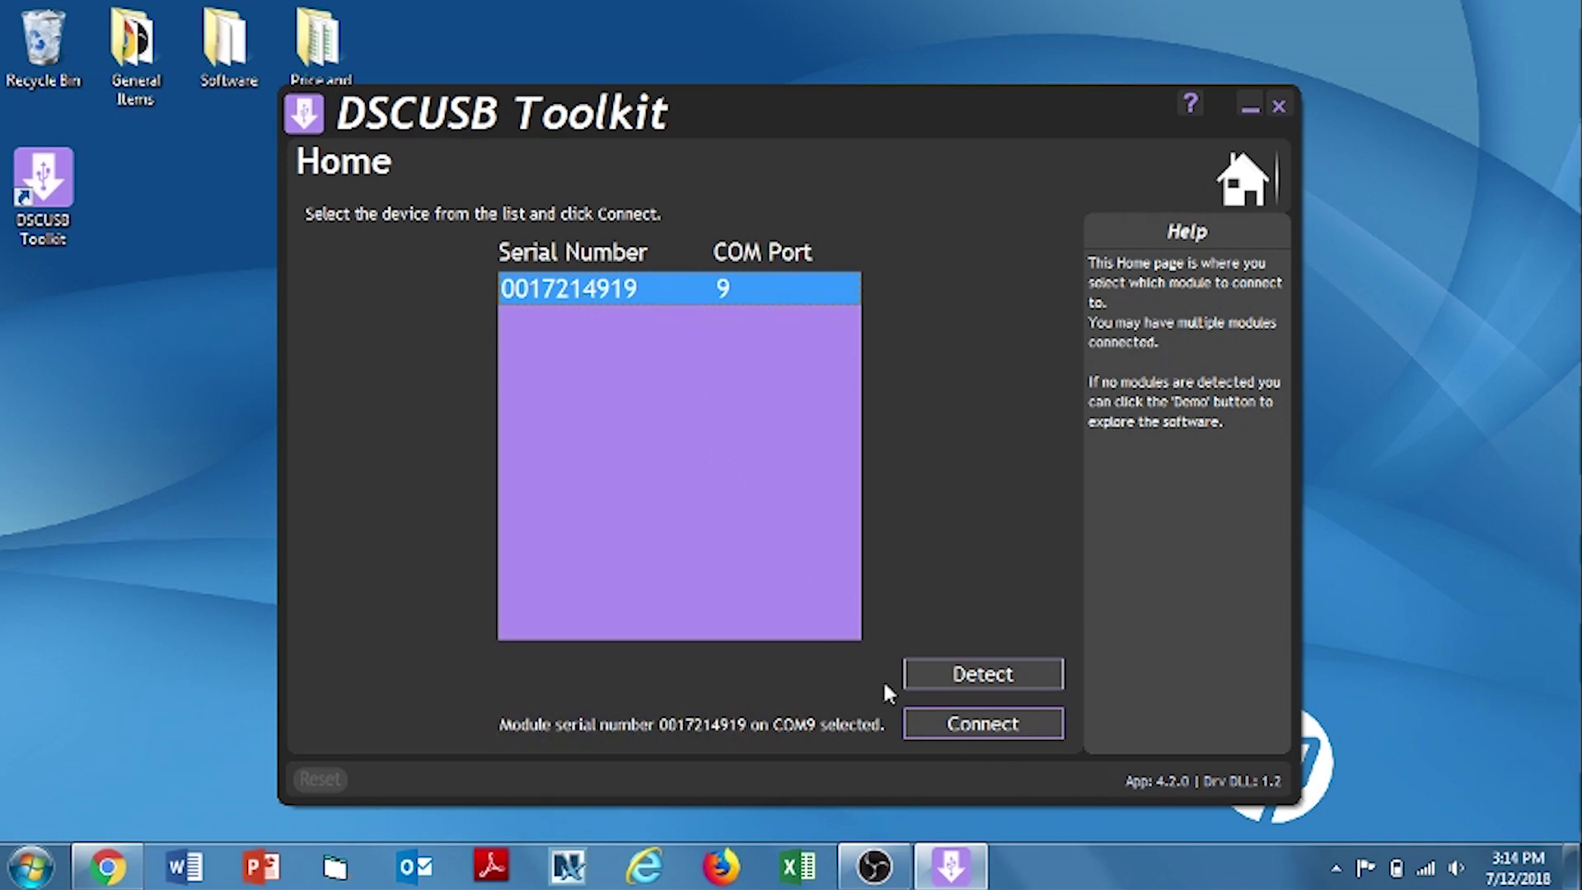
pyautogui.click(964, 726)
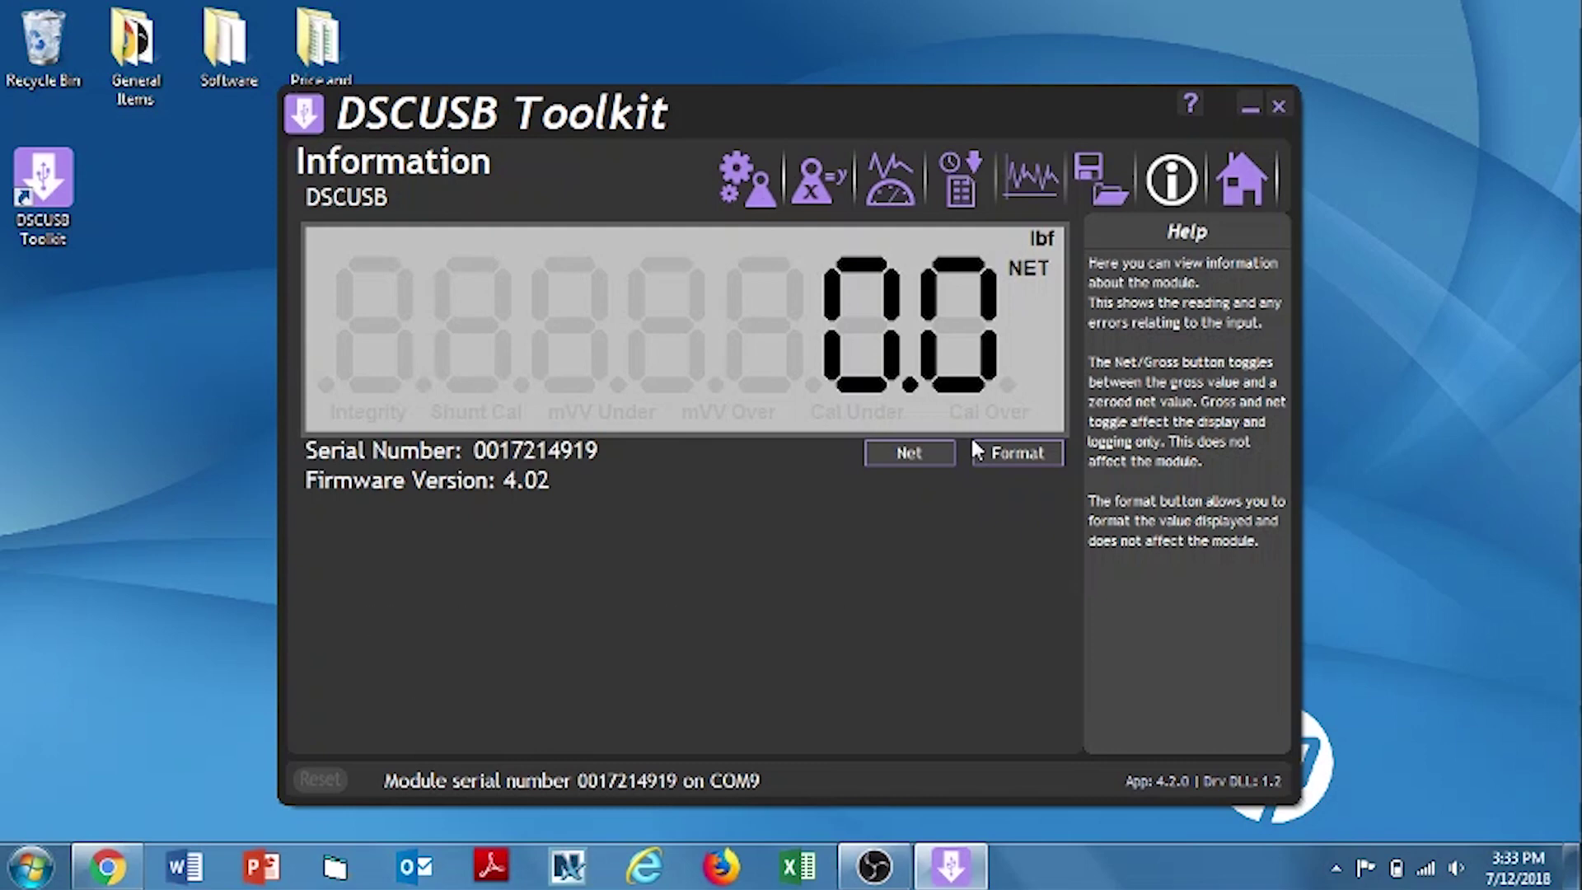
pyautogui.click(813, 200)
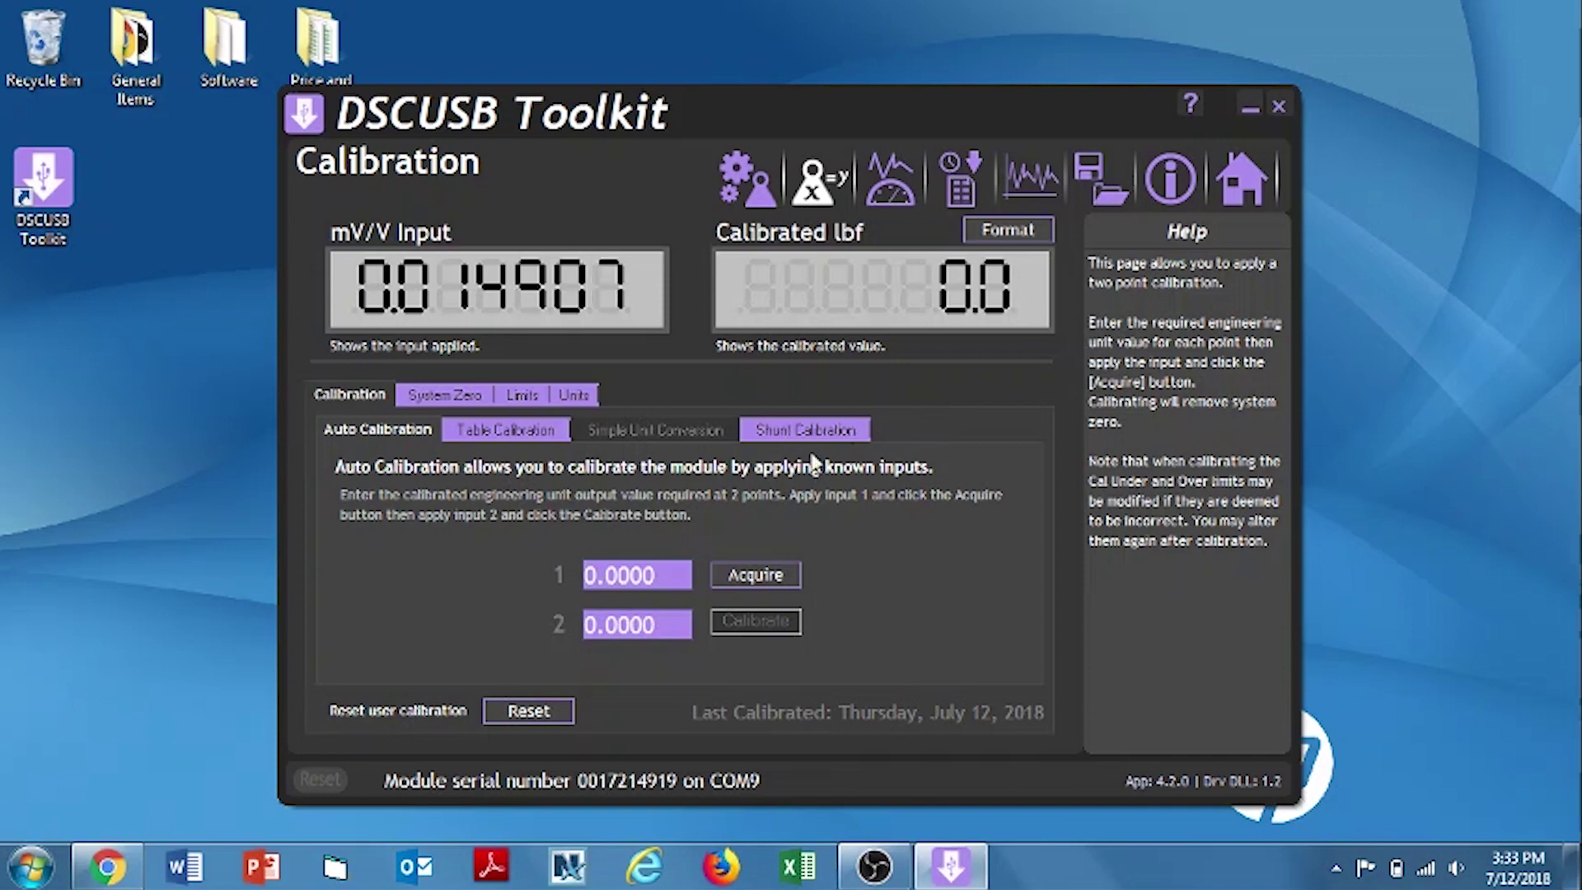
# Step: Confirm the units read lbf and set the display format to one decimal place (0.0)
pyautogui.click(570, 394)
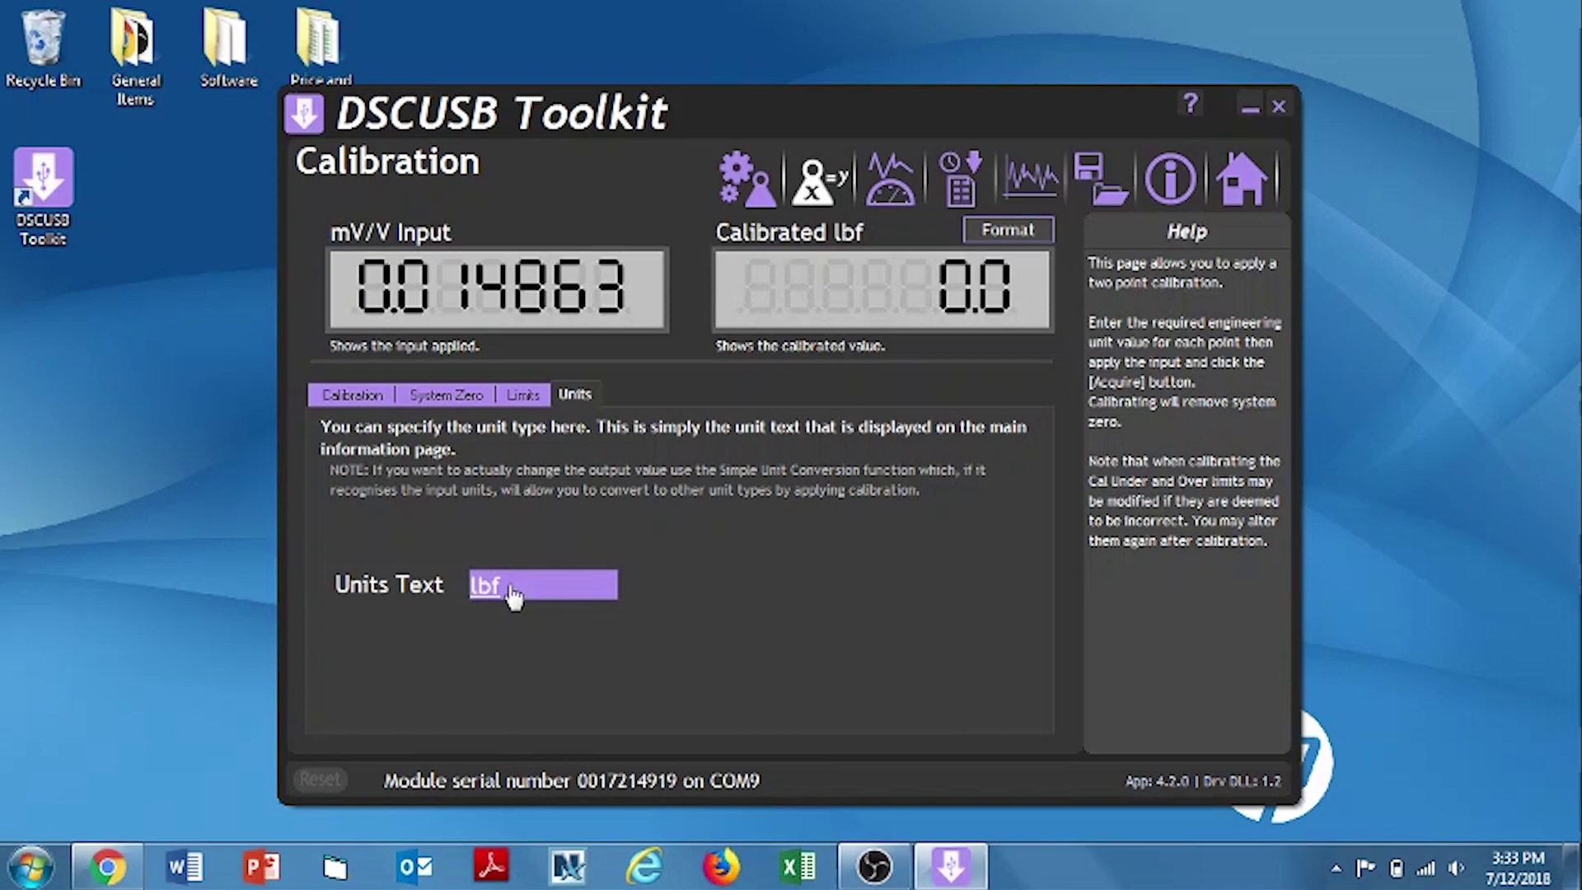
pyautogui.click(1026, 232)
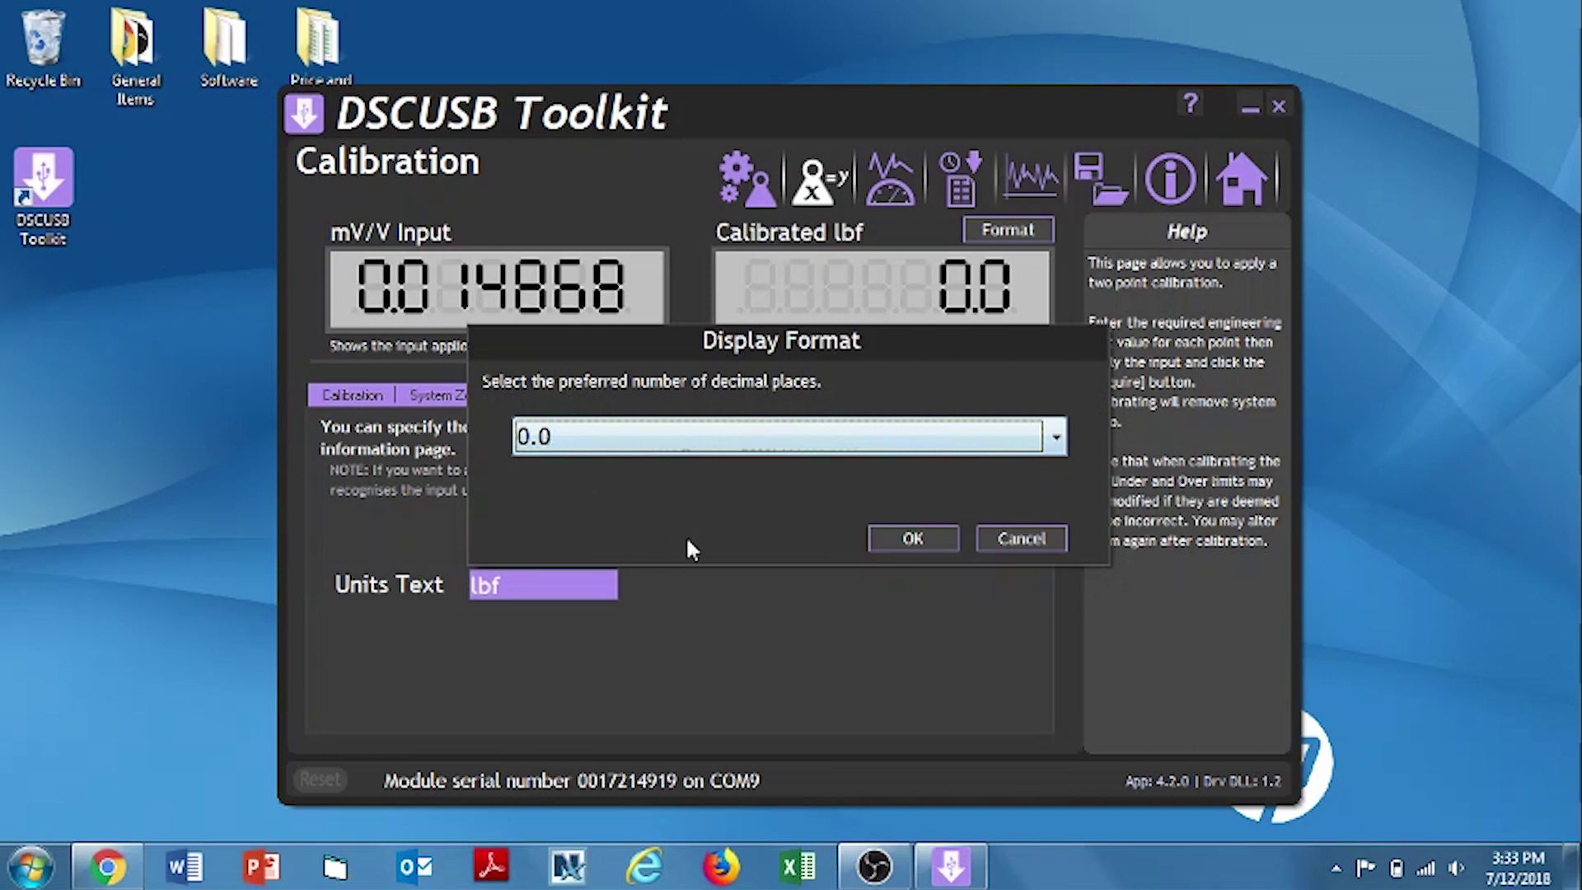
pyautogui.click(1063, 439)
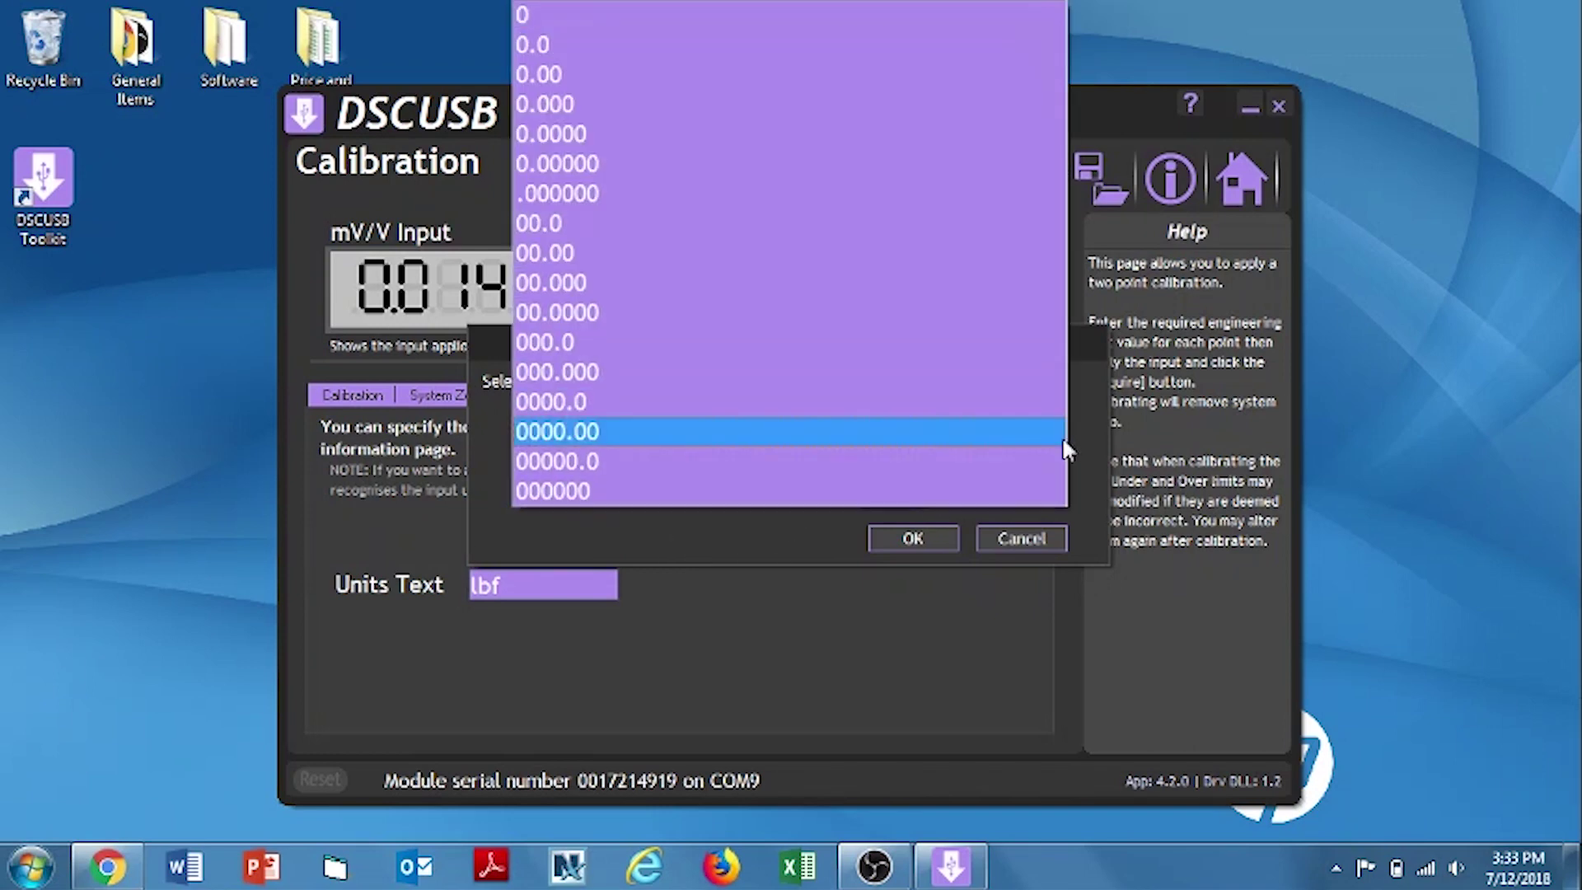
pyautogui.click(924, 44)
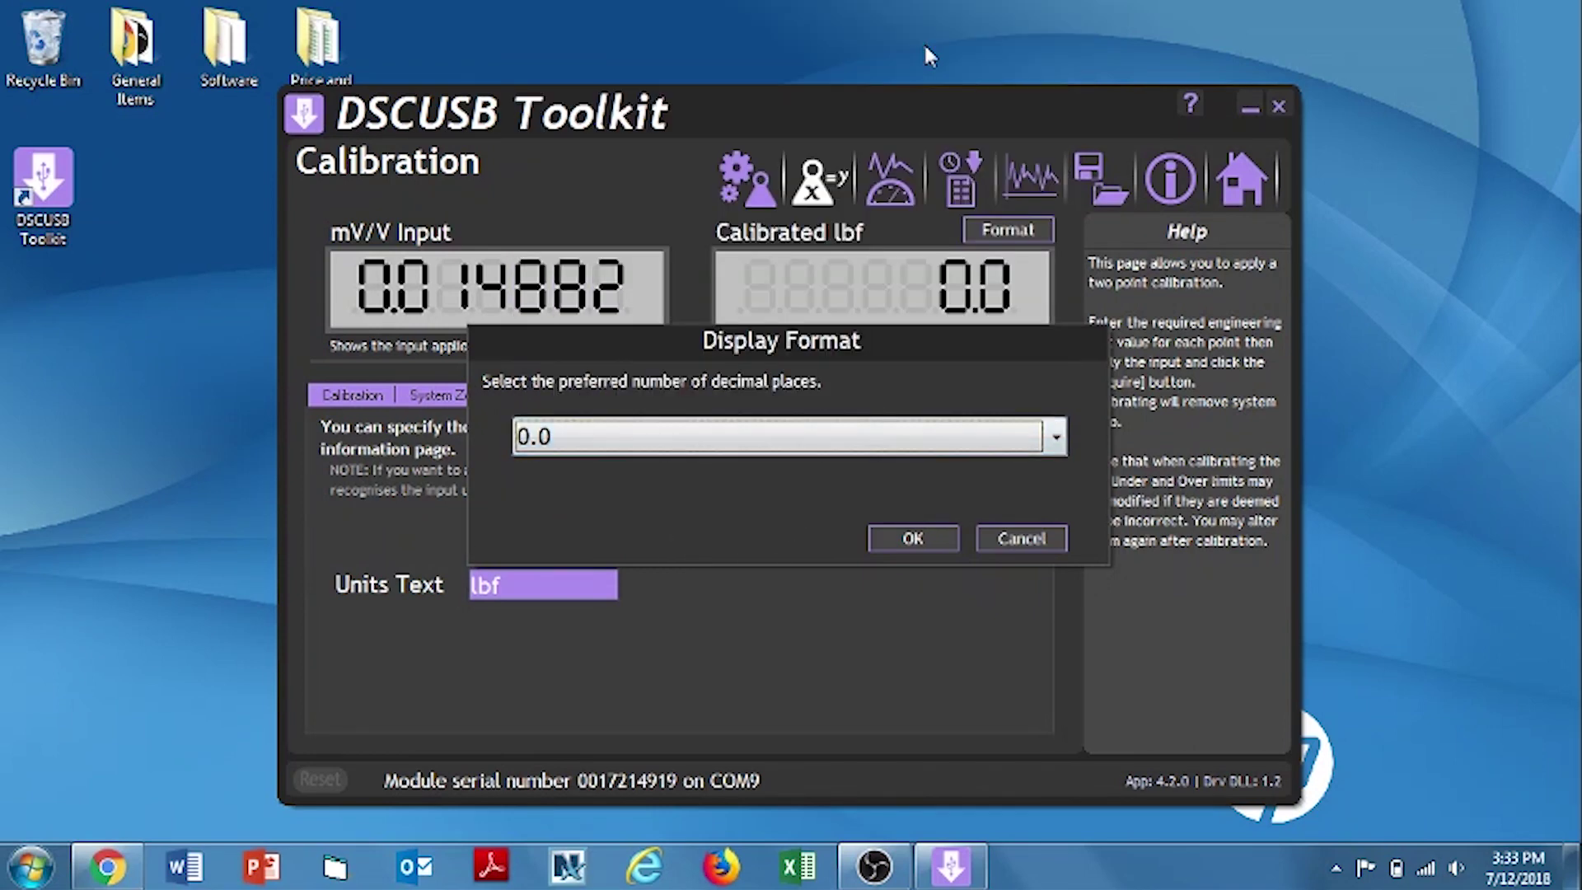
pyautogui.click(898, 540)
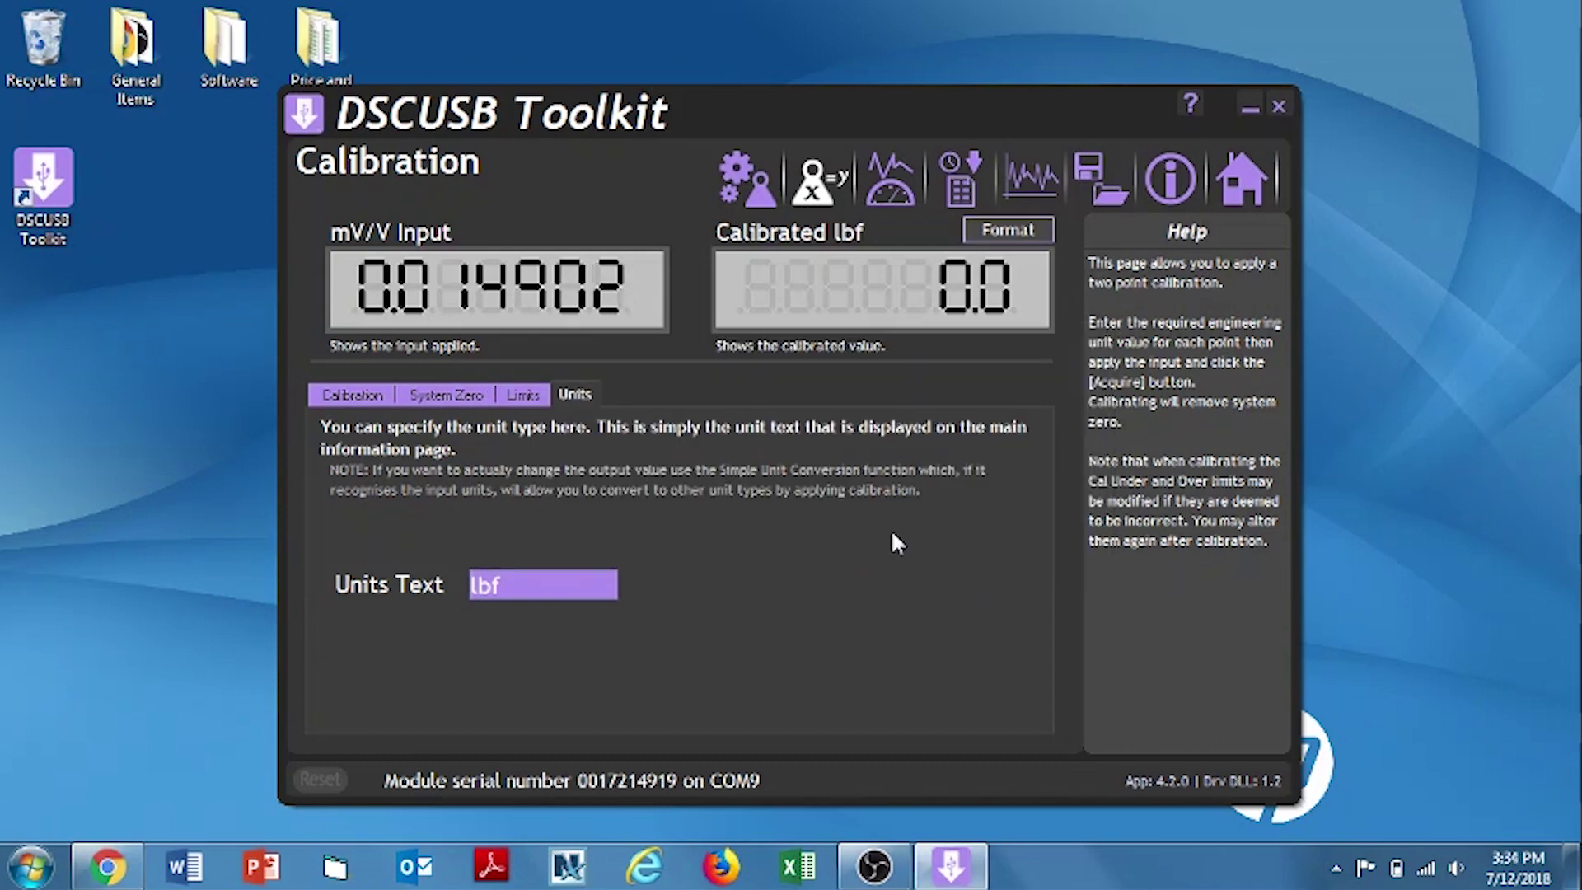
# Step: Switch to Table Calibration and begin entering the mV/V value for calibration point 2
pyautogui.click(341, 399)
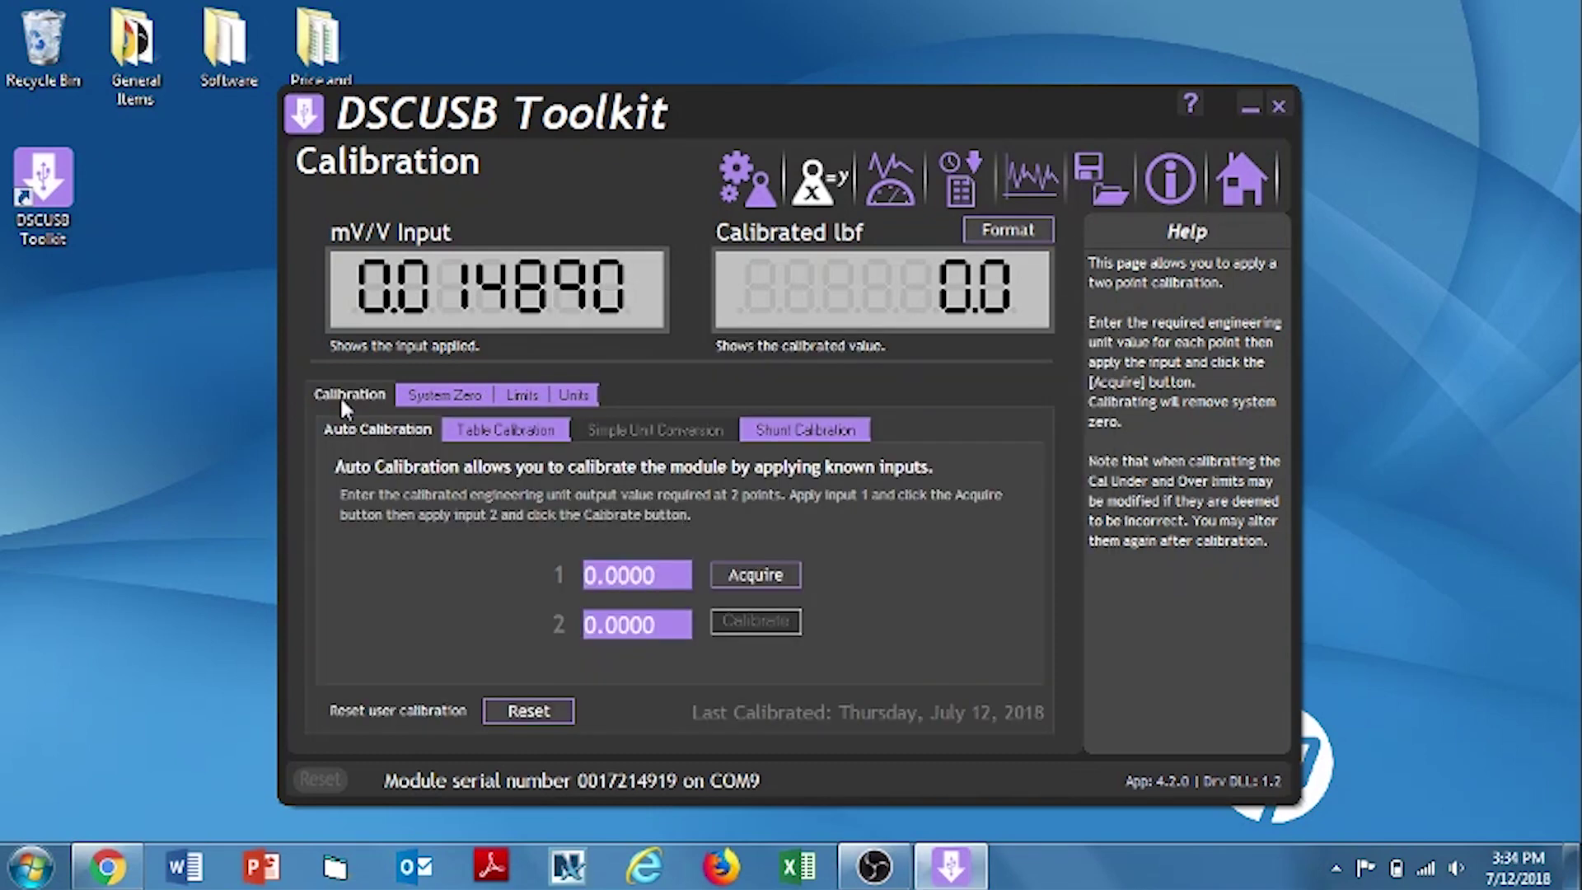
pyautogui.click(500, 436)
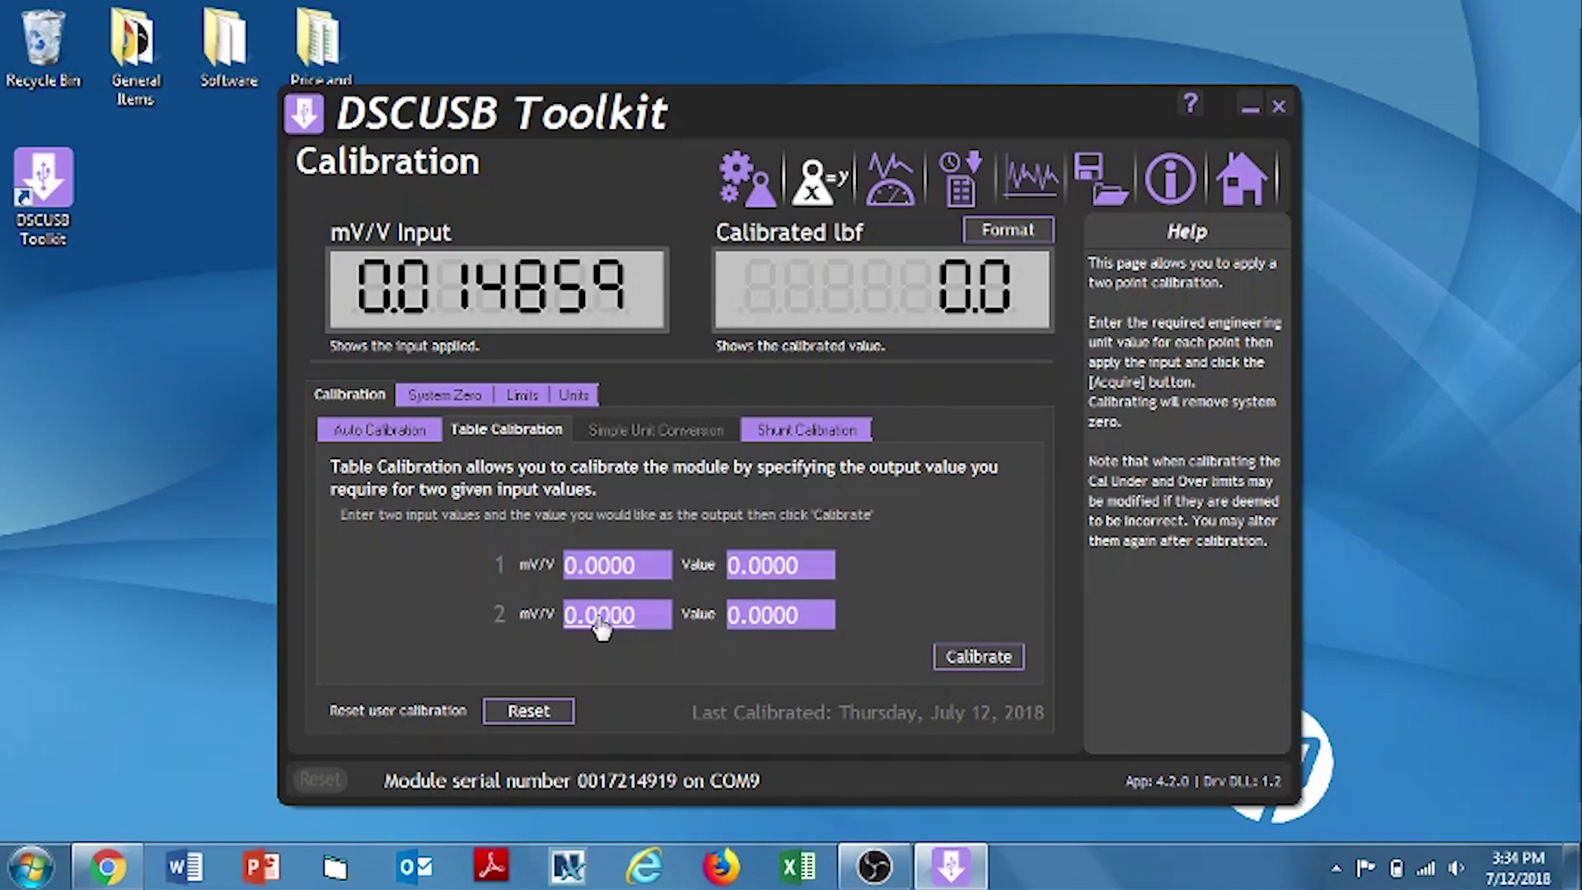
pyautogui.click(600, 626)
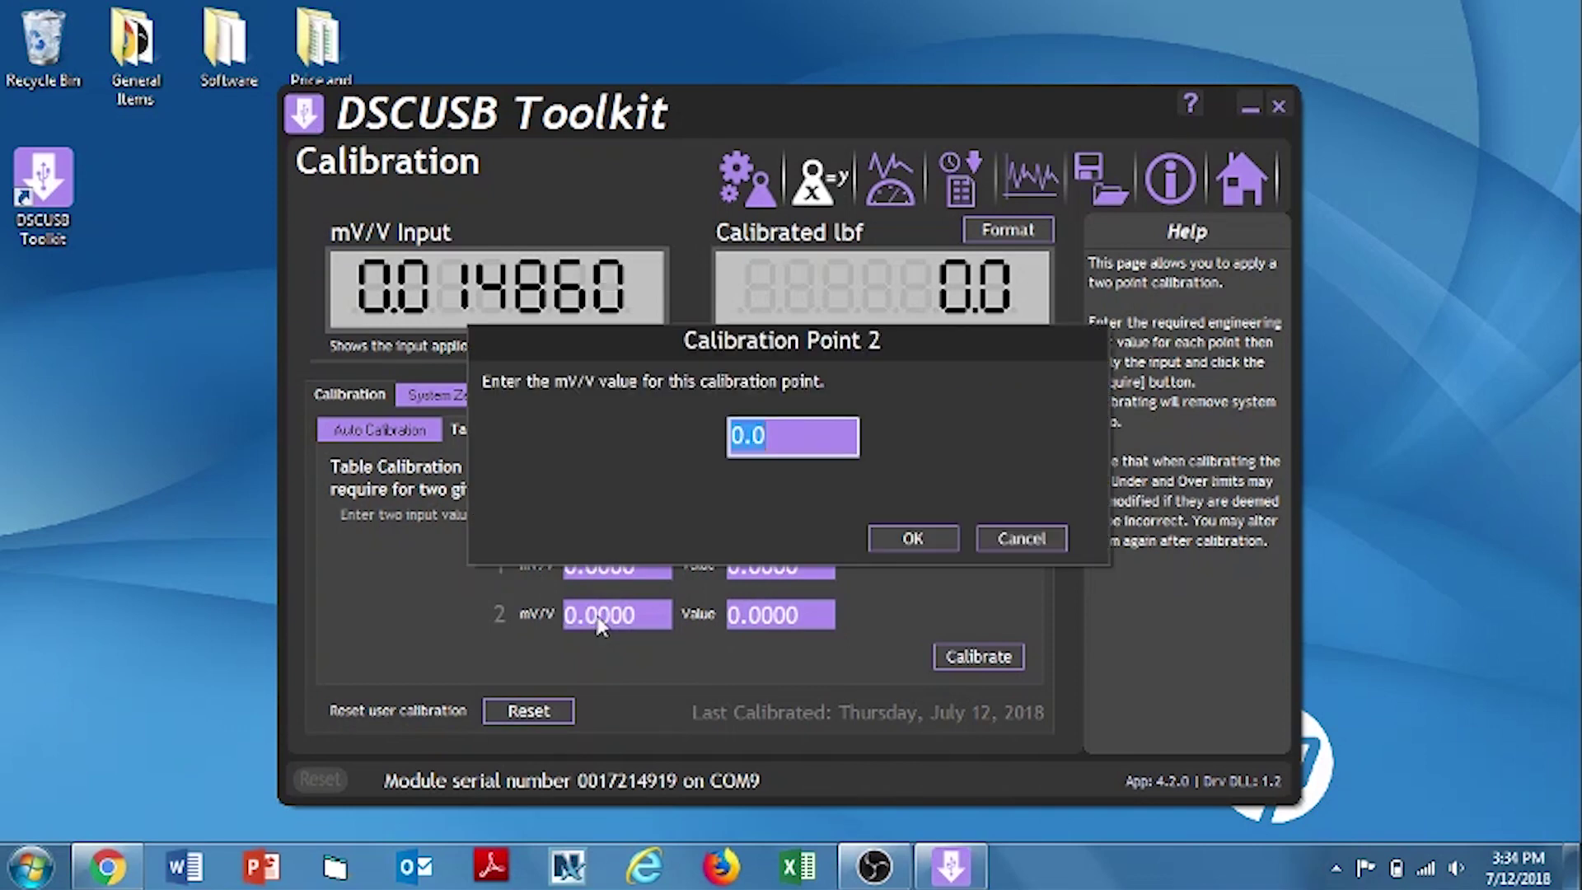
# Step: Set point 2 to 0.24 mV/V with value 1.1 and run the table calibration
pyautogui.write('0.24')
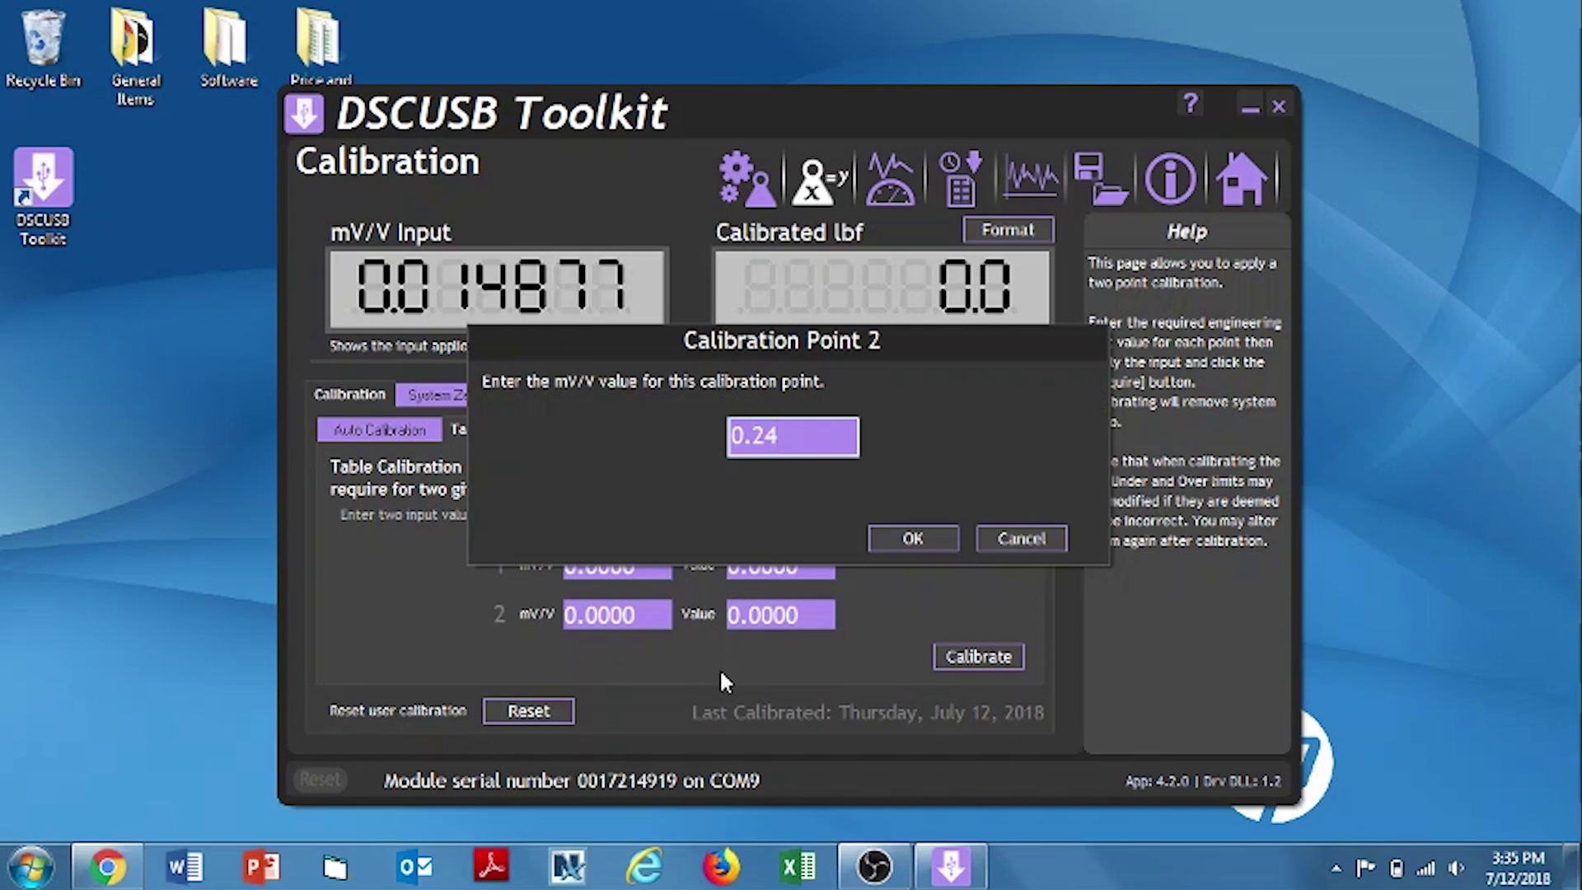
pyautogui.click(912, 539)
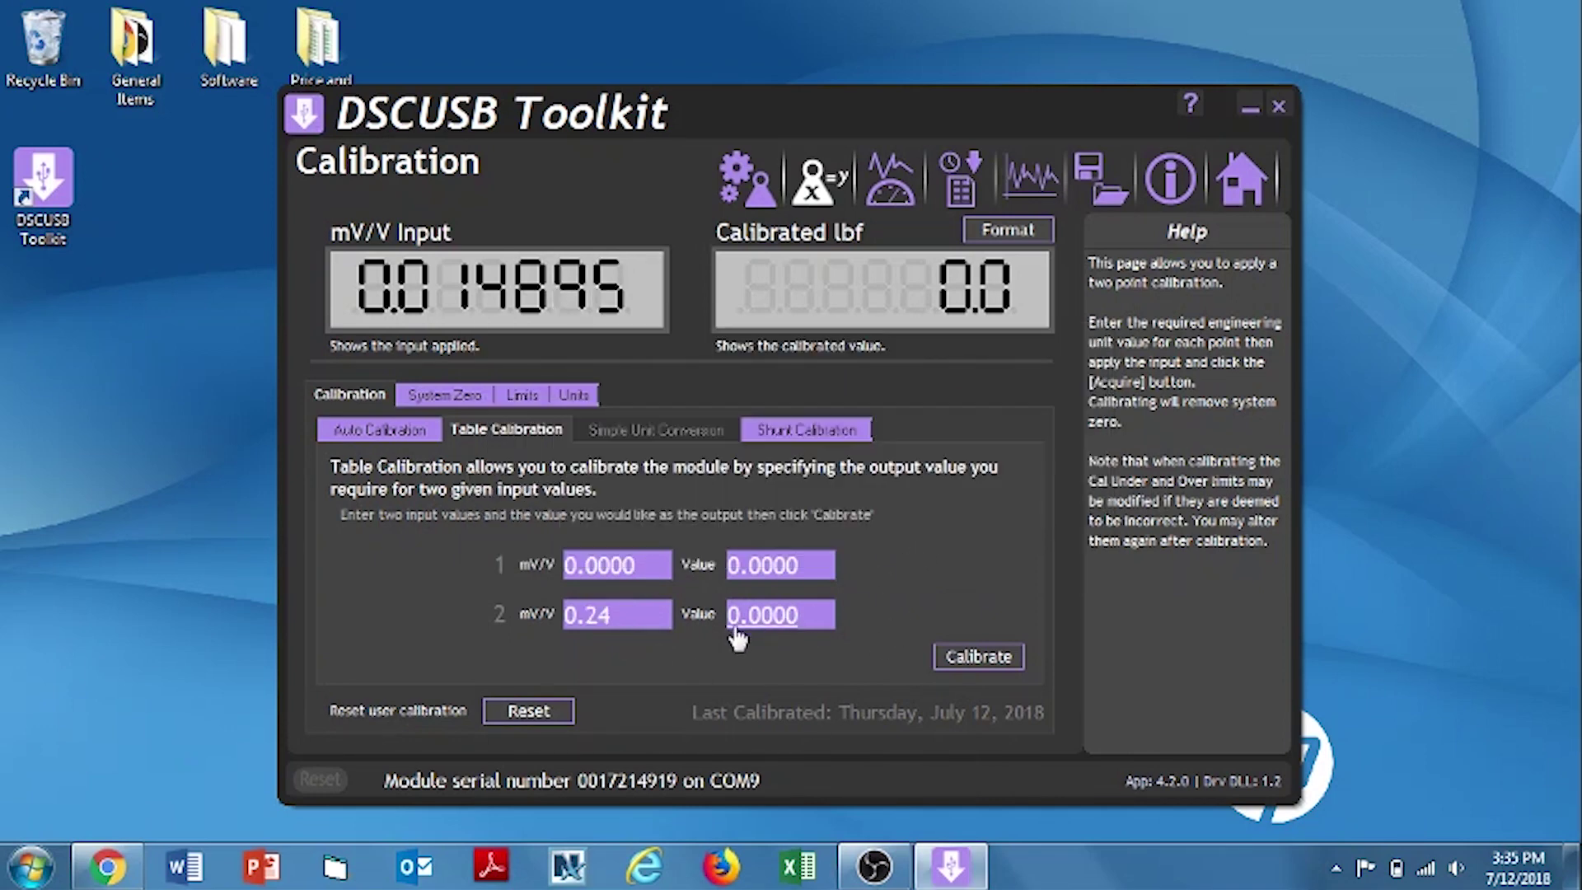
pyautogui.click(762, 626)
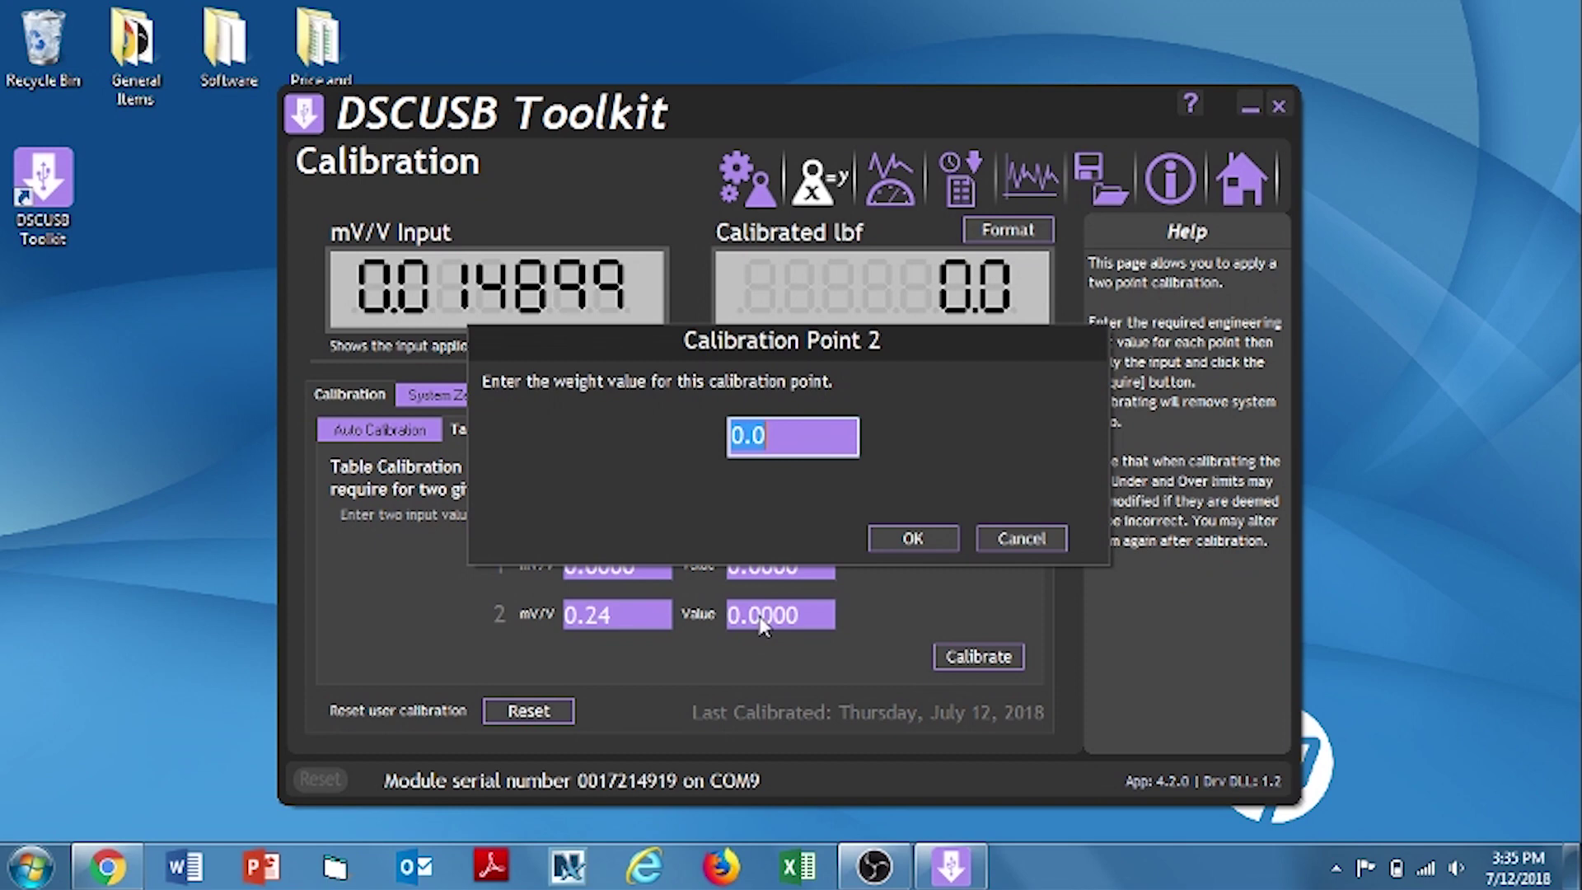
pyautogui.write('1.1')
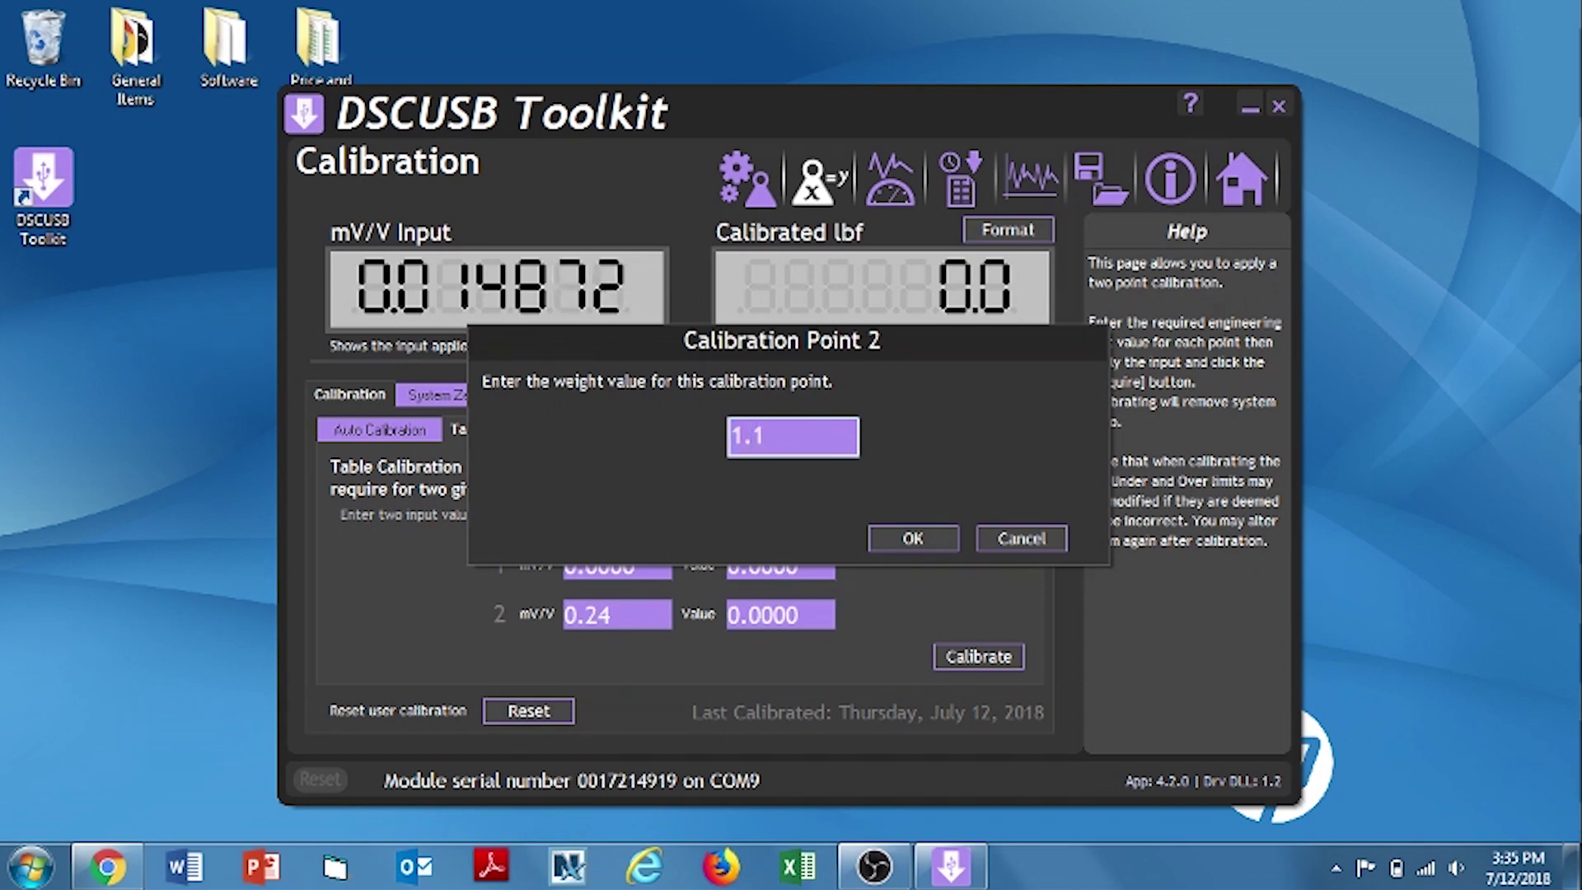
pyautogui.click(913, 541)
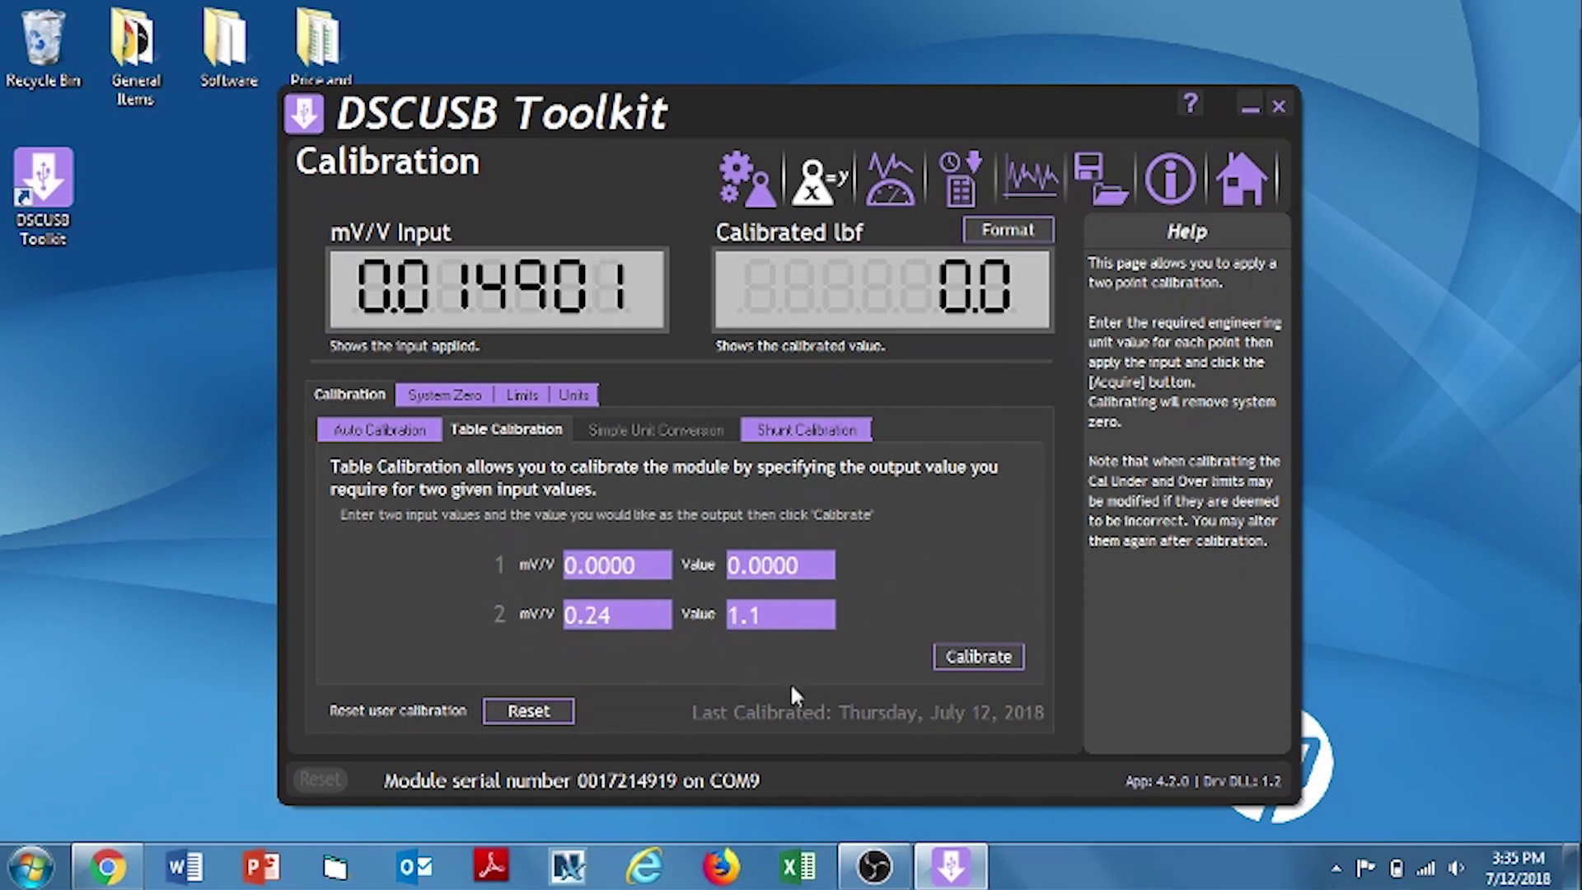
pyautogui.click(972, 659)
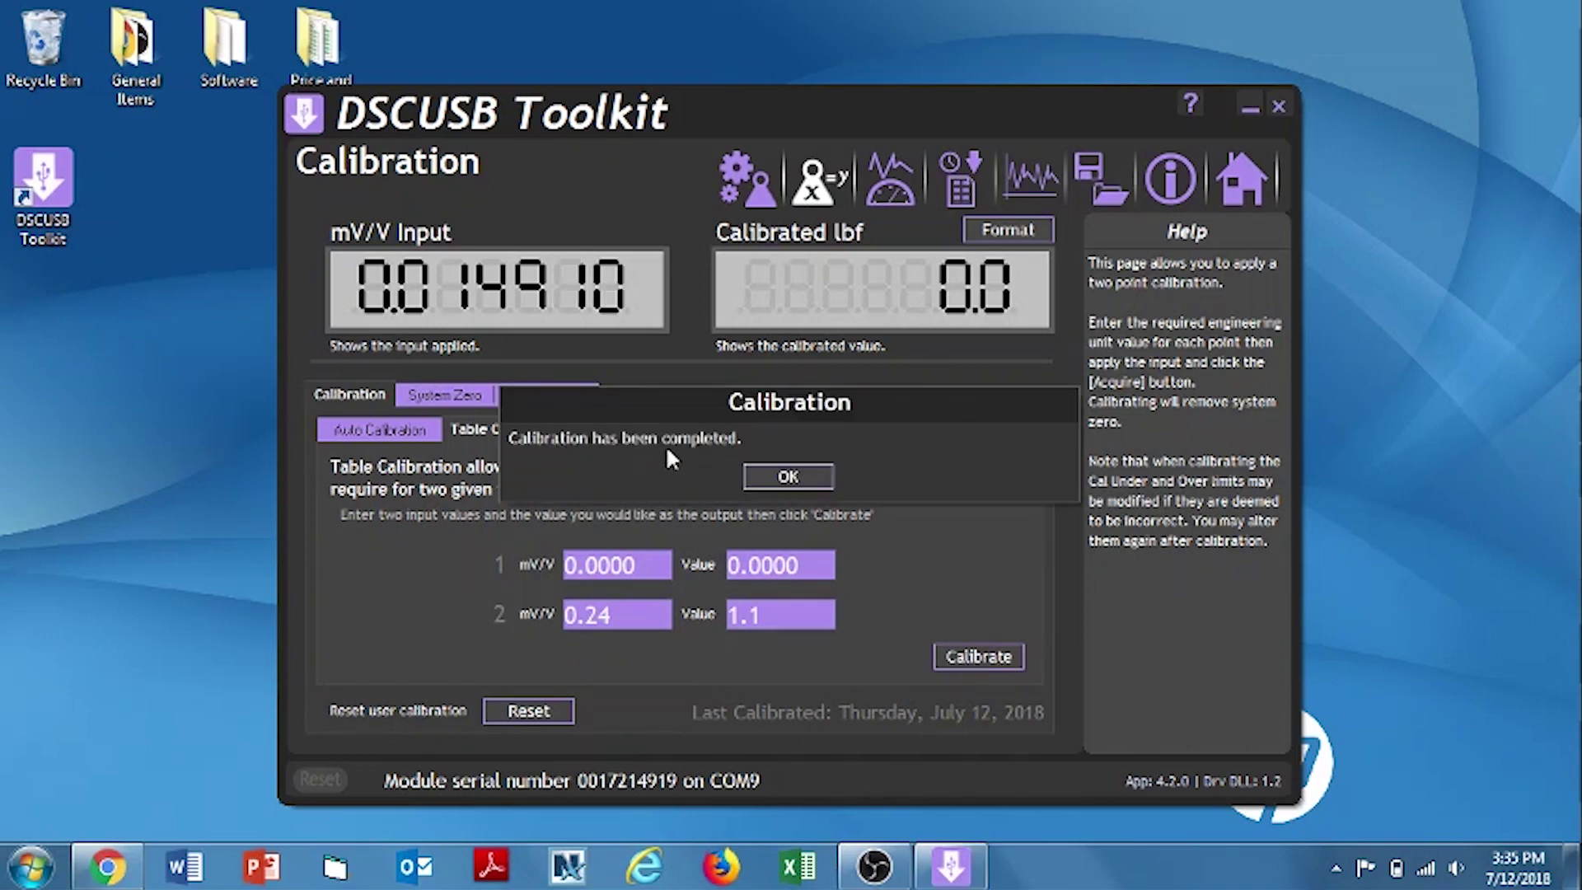
pyautogui.click(789, 478)
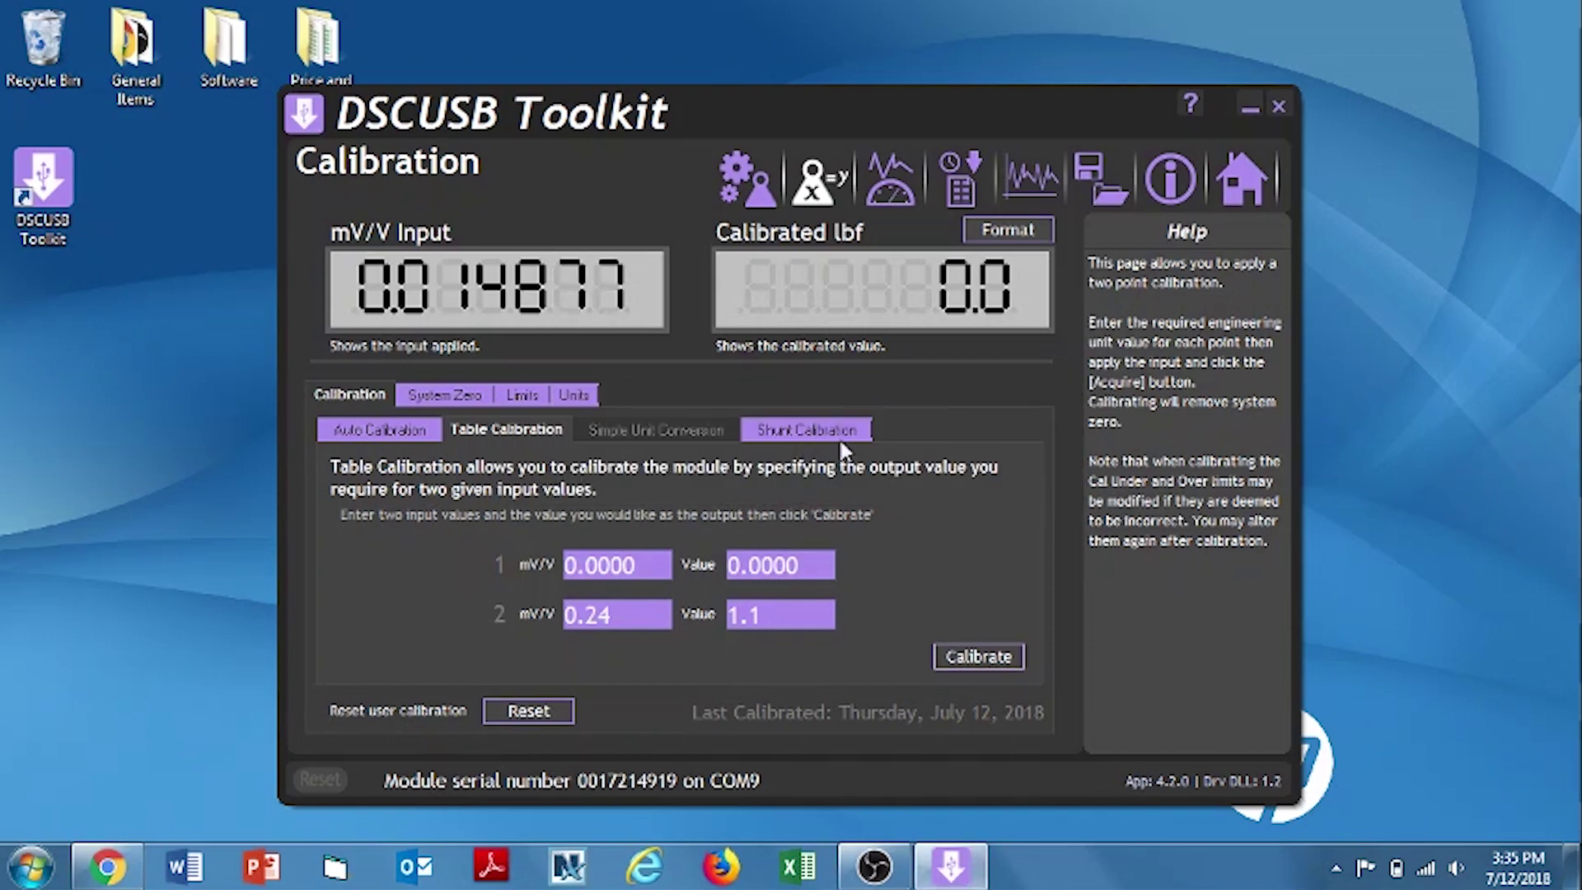
# Step: Return to the module list and reconnect to the COM 9 module to view its live reading
pyautogui.click(1236, 188)
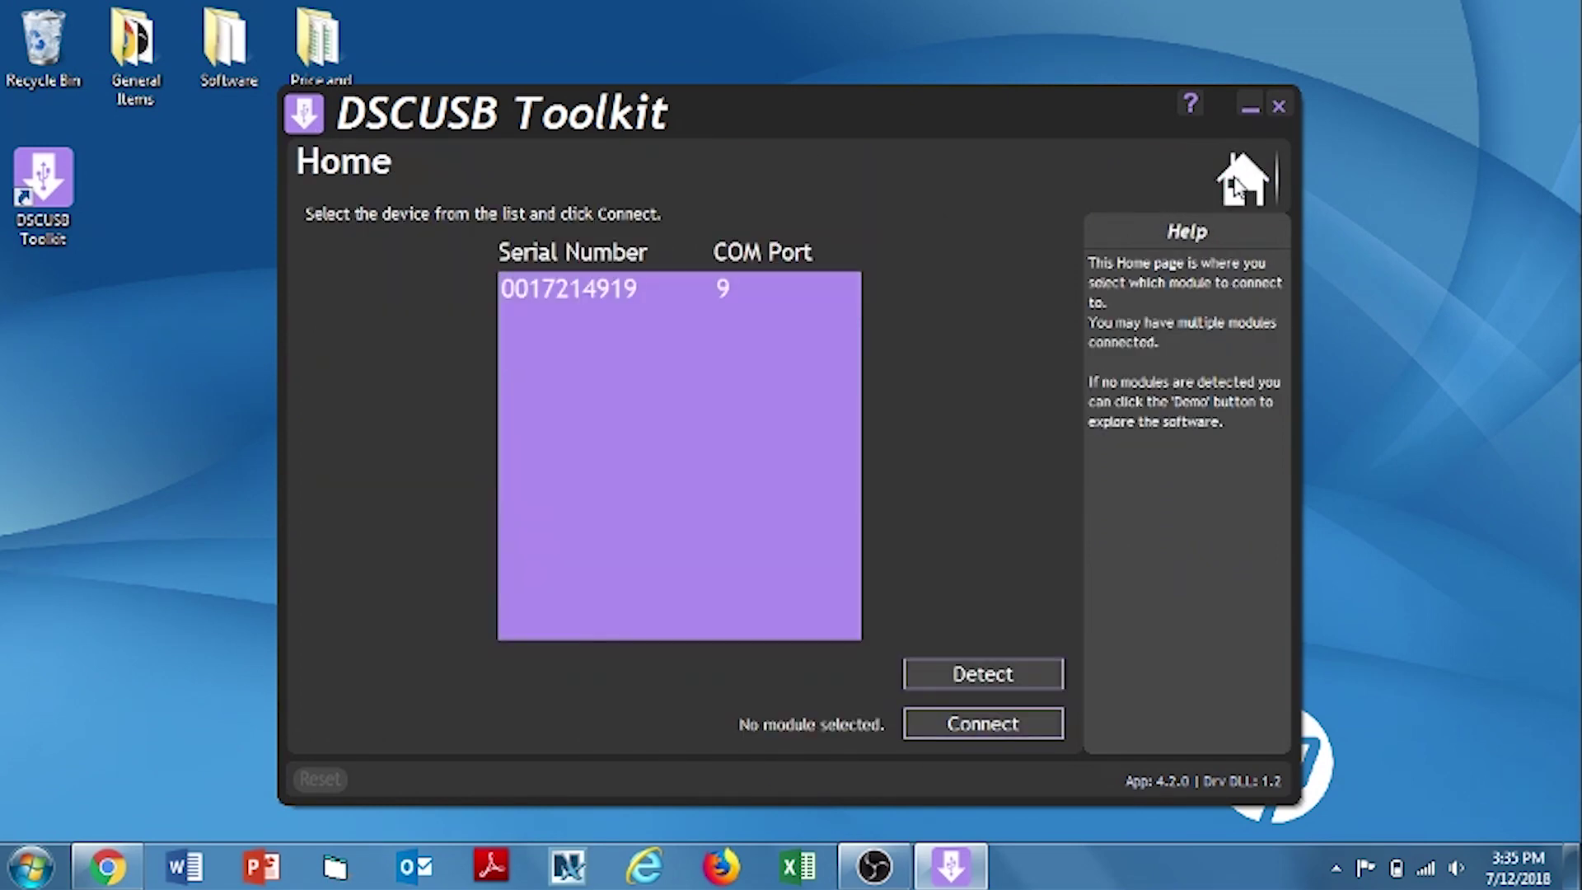
pyautogui.click(564, 301)
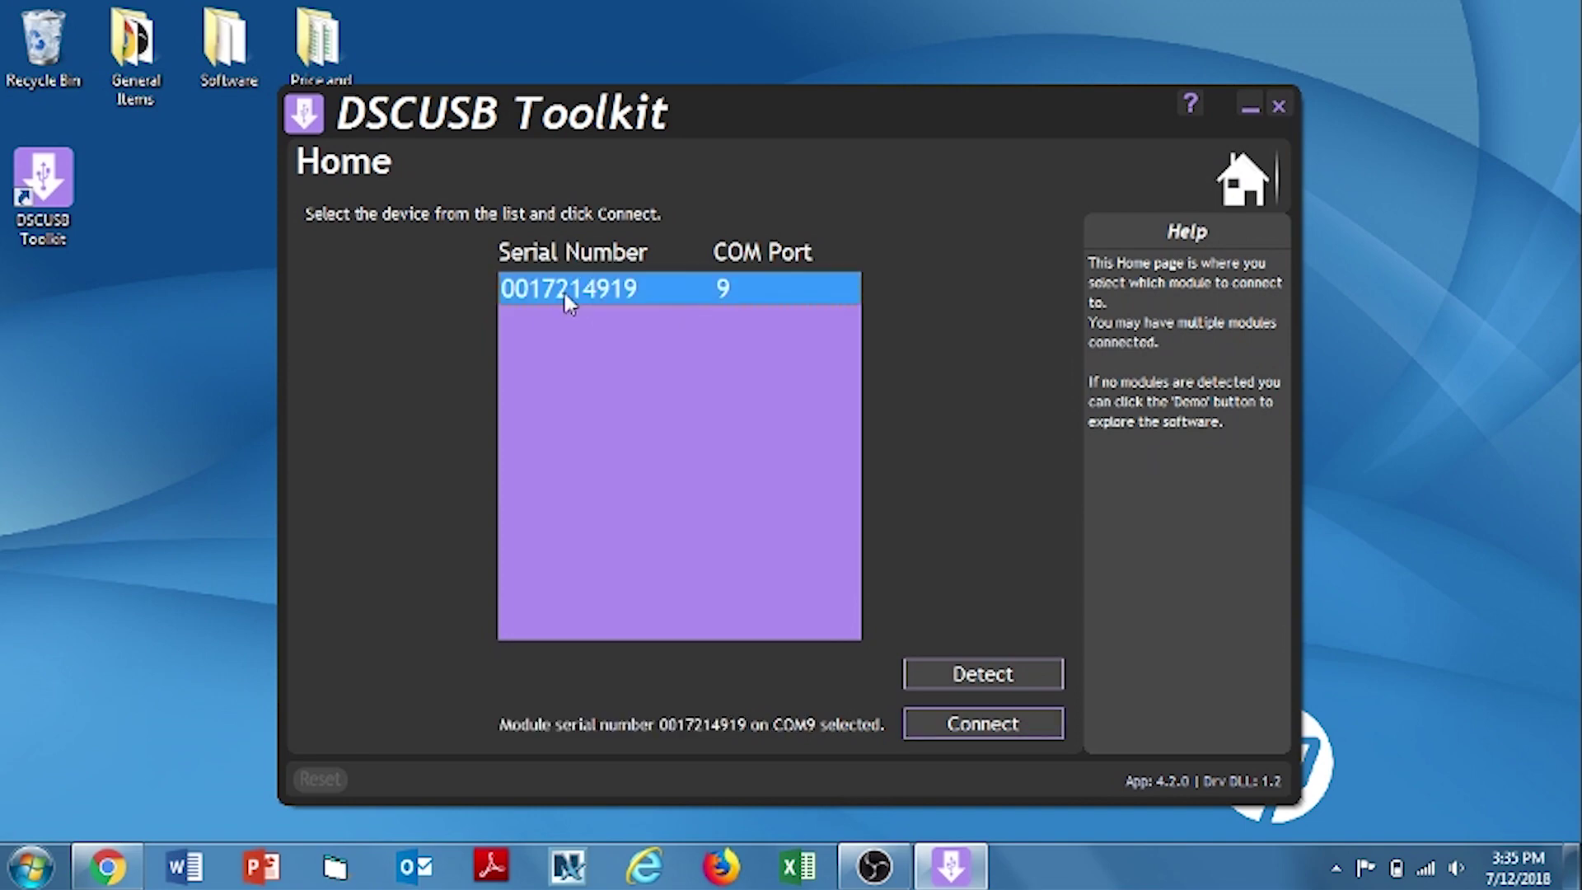
pyautogui.click(972, 726)
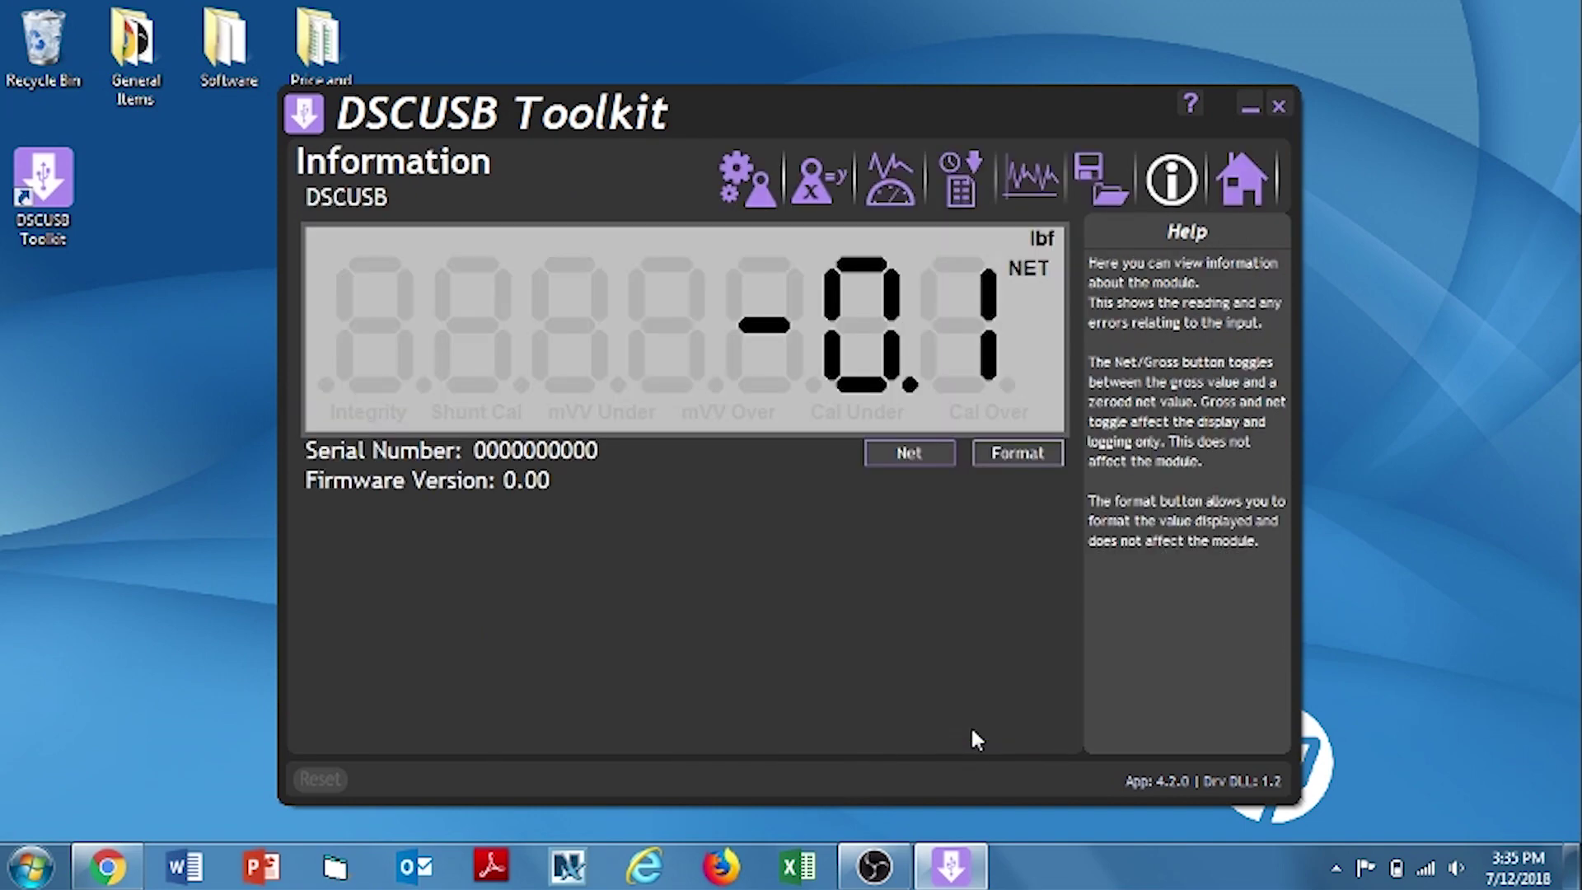